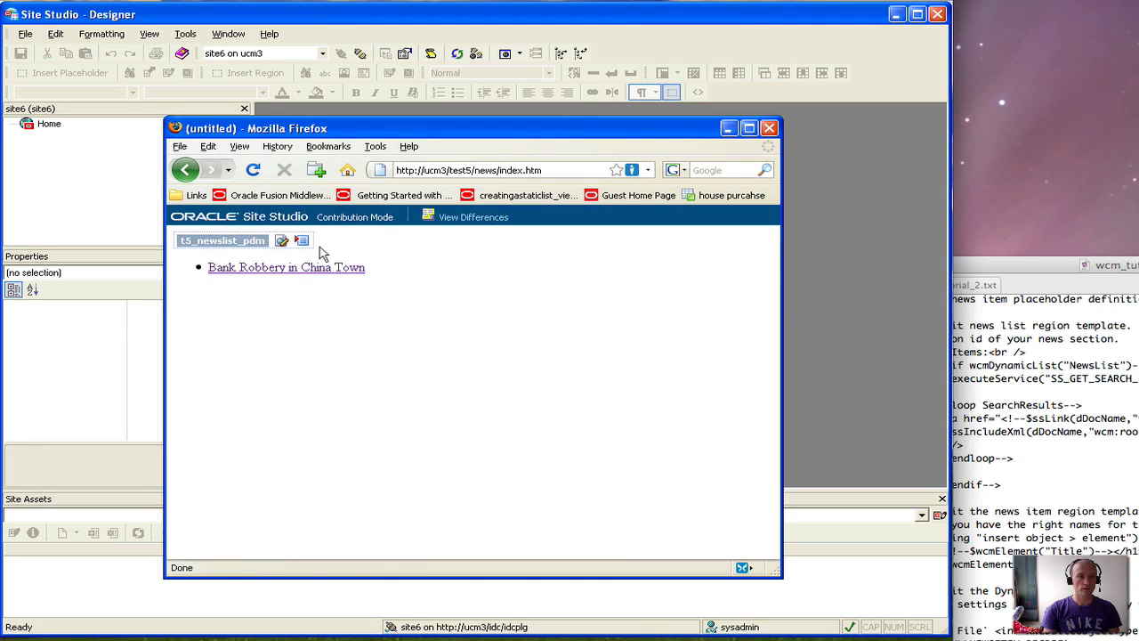
Create a contributor data file from the t5_newslist_pdm news list and check it in with content ID newsitem_scandal.
{"action": "left_click", "coordinate": [281, 242]}
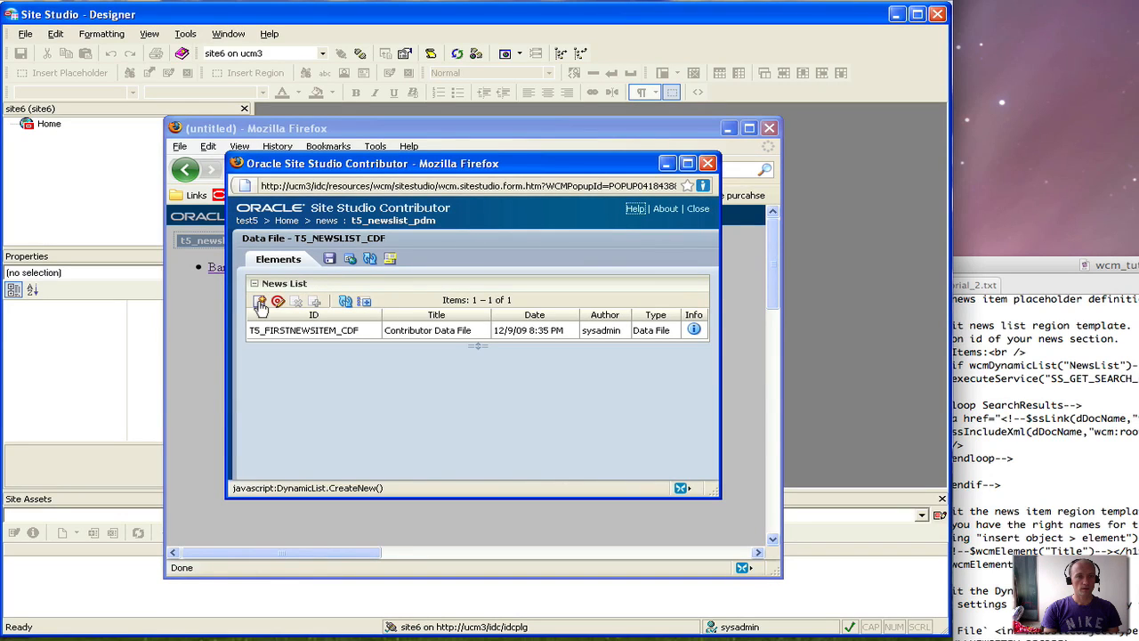
{"action": "left_click", "coordinate": [279, 300]}
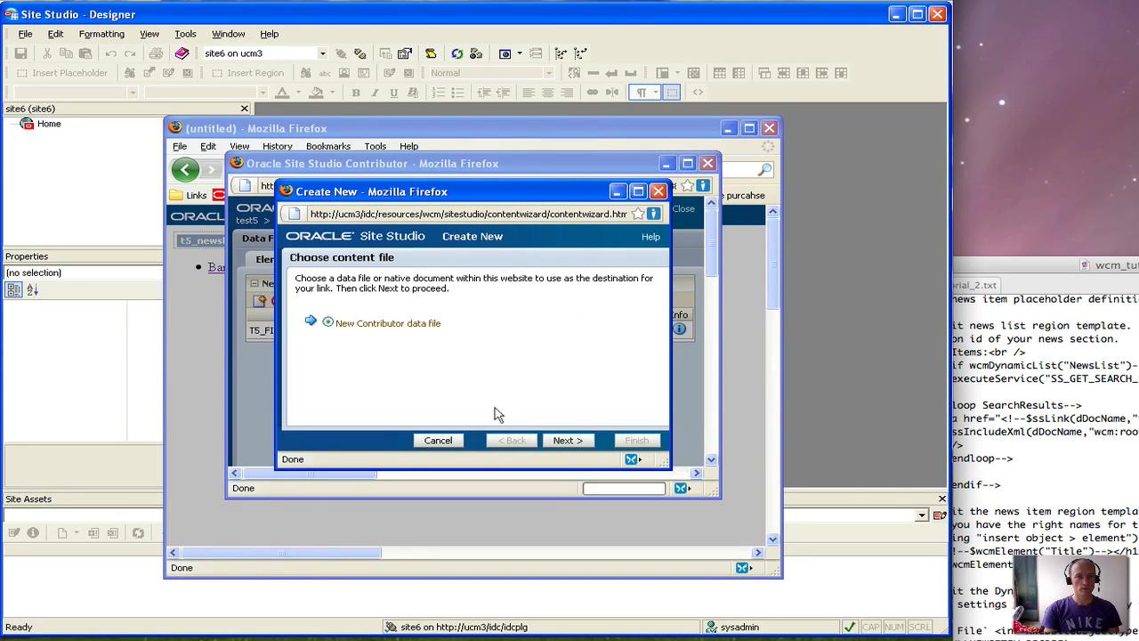
{"action": "left_click", "coordinate": [576, 441]}
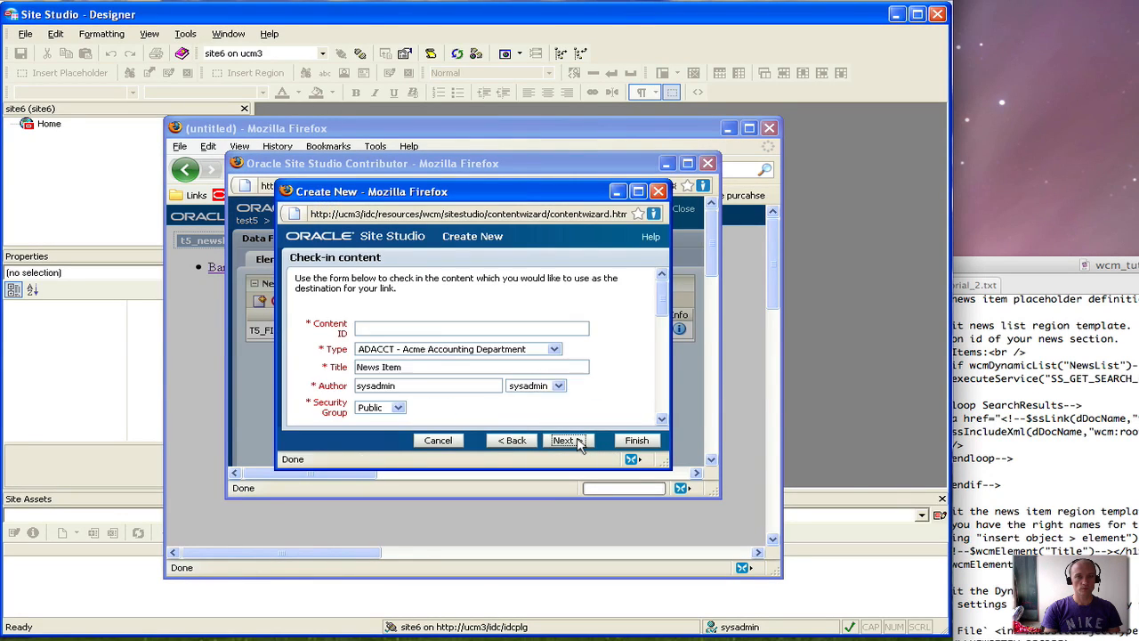
{"action": "left_click", "coordinate": [429, 329]}
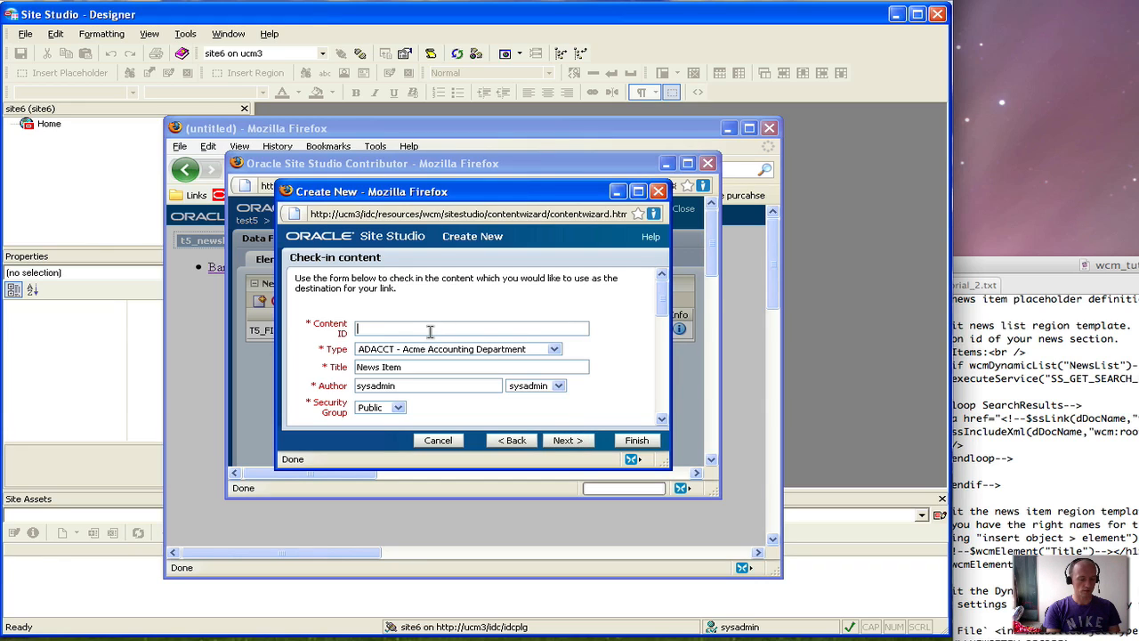
{"action": "type", "text": "new"}
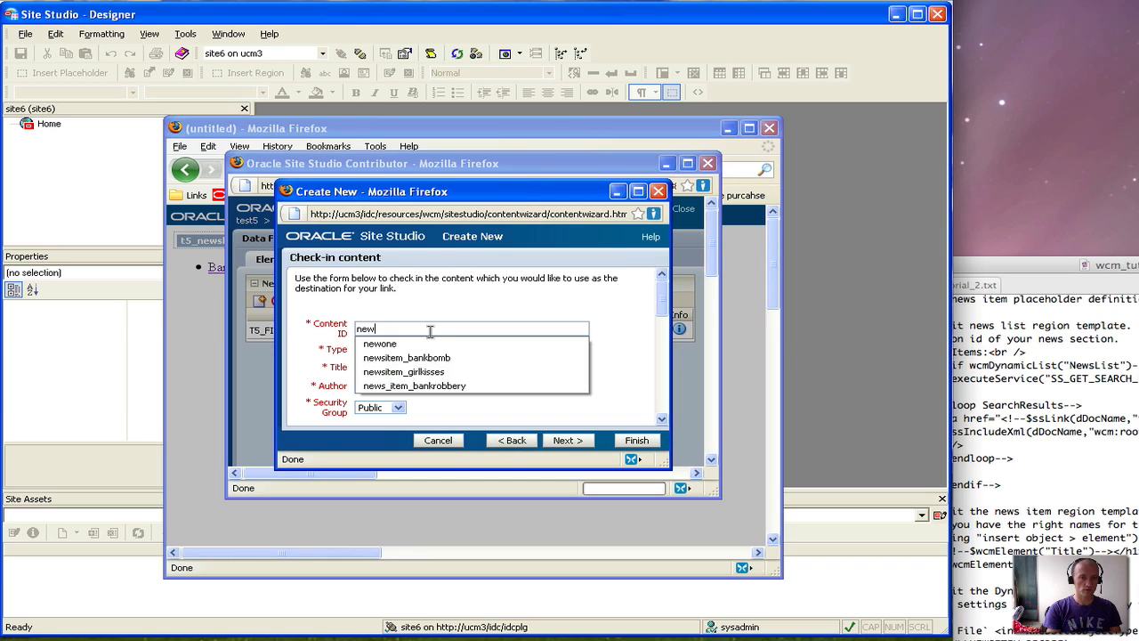
{"action": "type", "text": "sitem"}
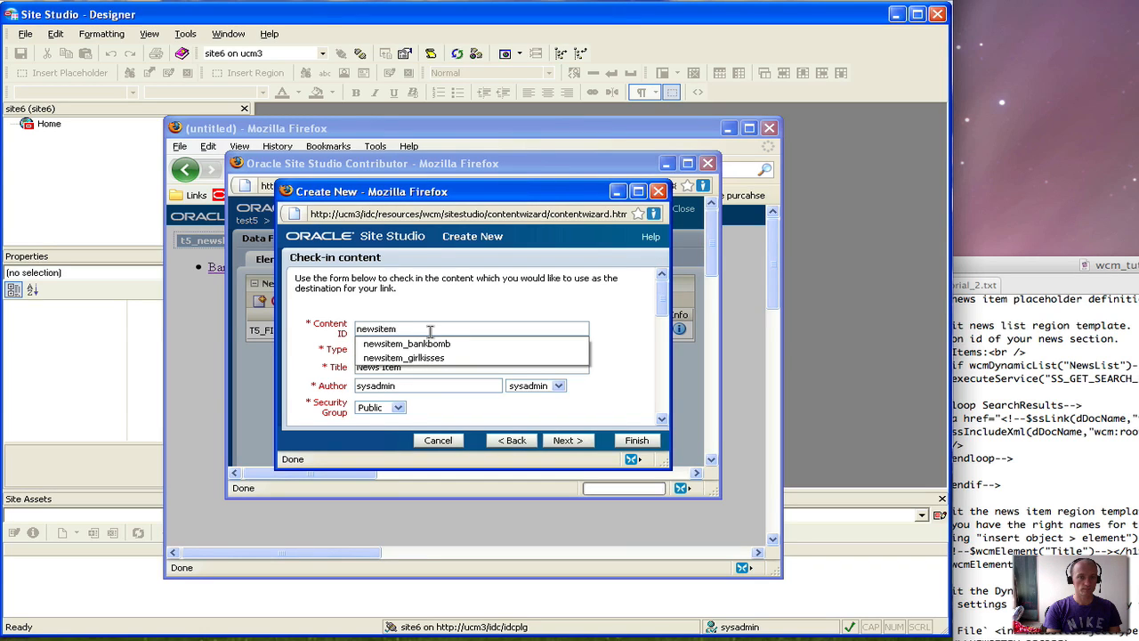
{"action": "type", "text": "_"}
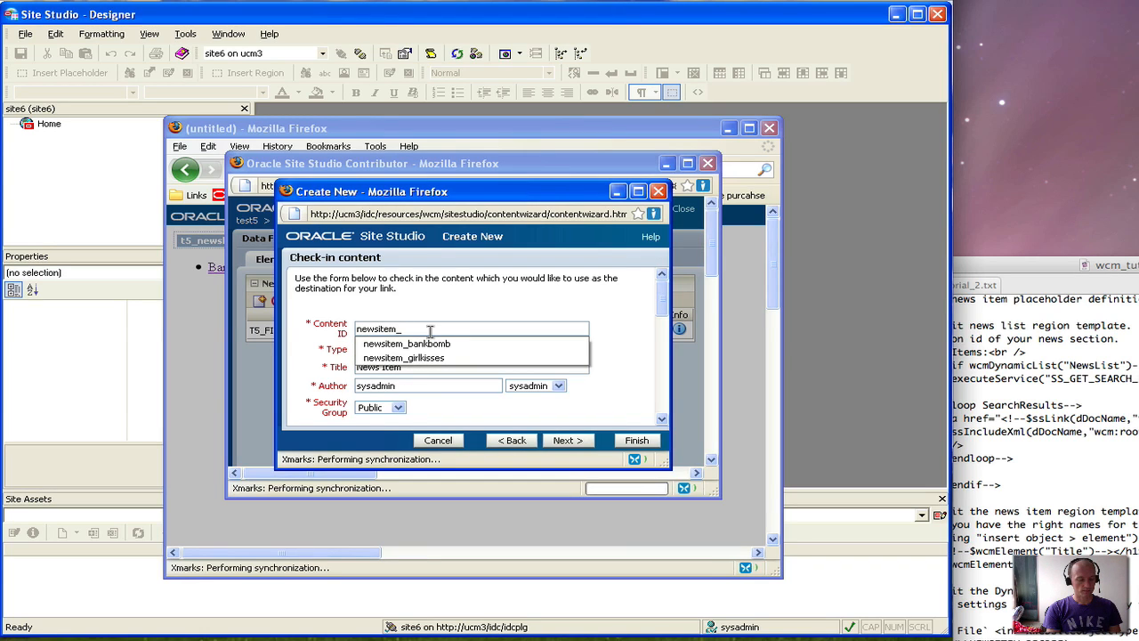
{"action": "type", "text": "scand"}
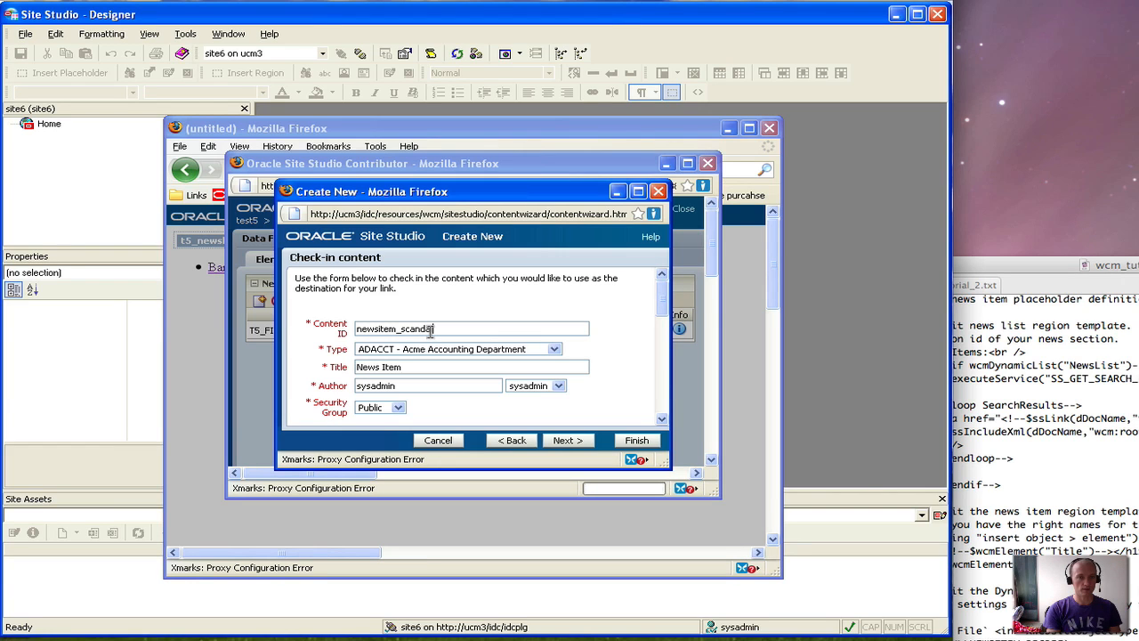
{"action": "type", "text": "al"}
{"action": "left_click", "coordinate": [586, 441]}
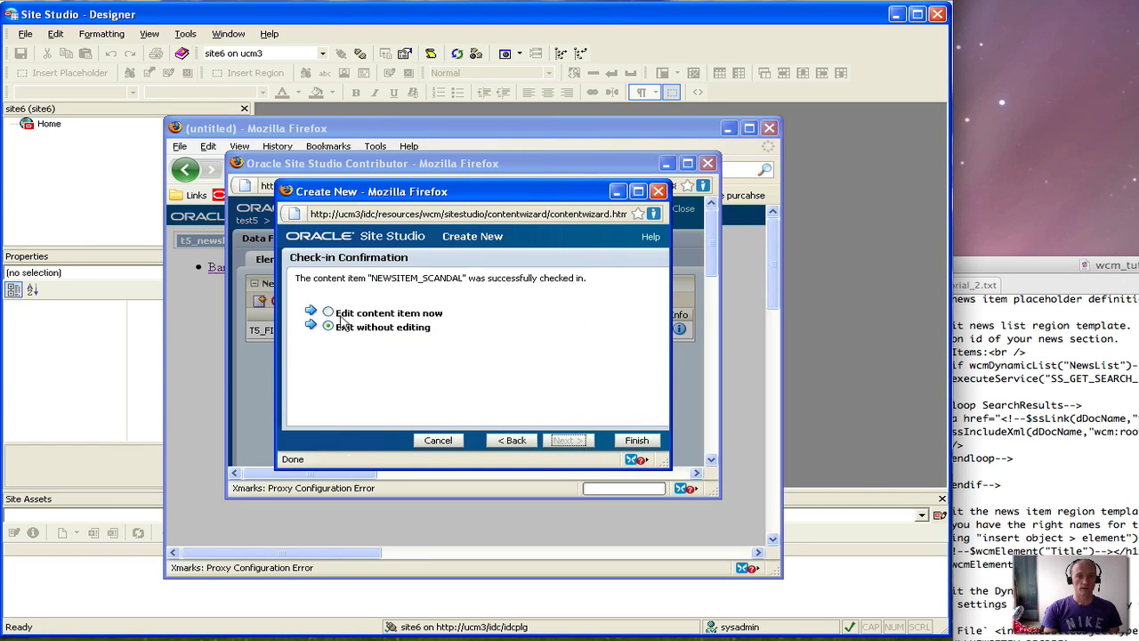
Choose to edit the new content item immediately and enter the title "Scandal in New York Financial Crimes Unit".
{"action": "left_click", "coordinate": [328, 313]}
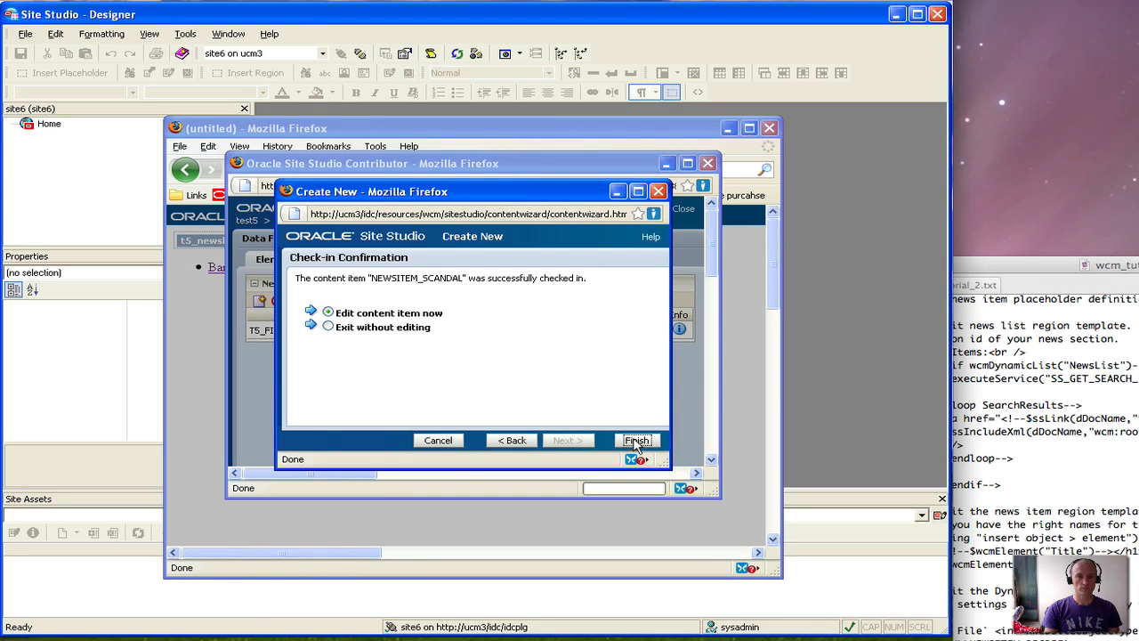
{"action": "left_click", "coordinate": [638, 442]}
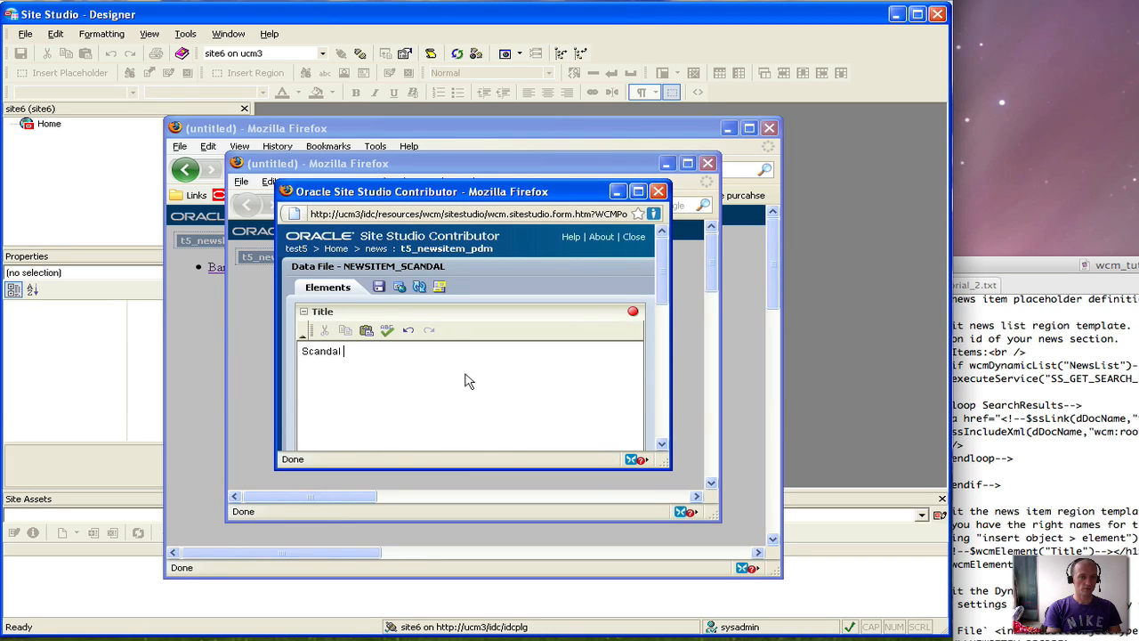
{"action": "type", "text": "Scandal in New"}
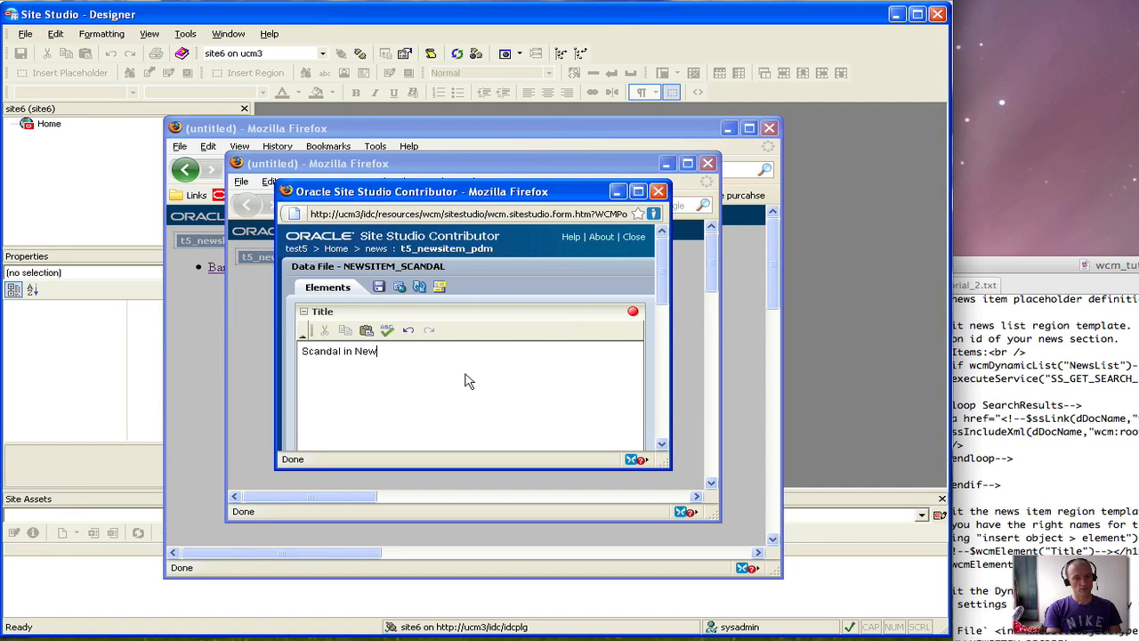
{"action": "type", "text": " York Financial Crimes Unit"}
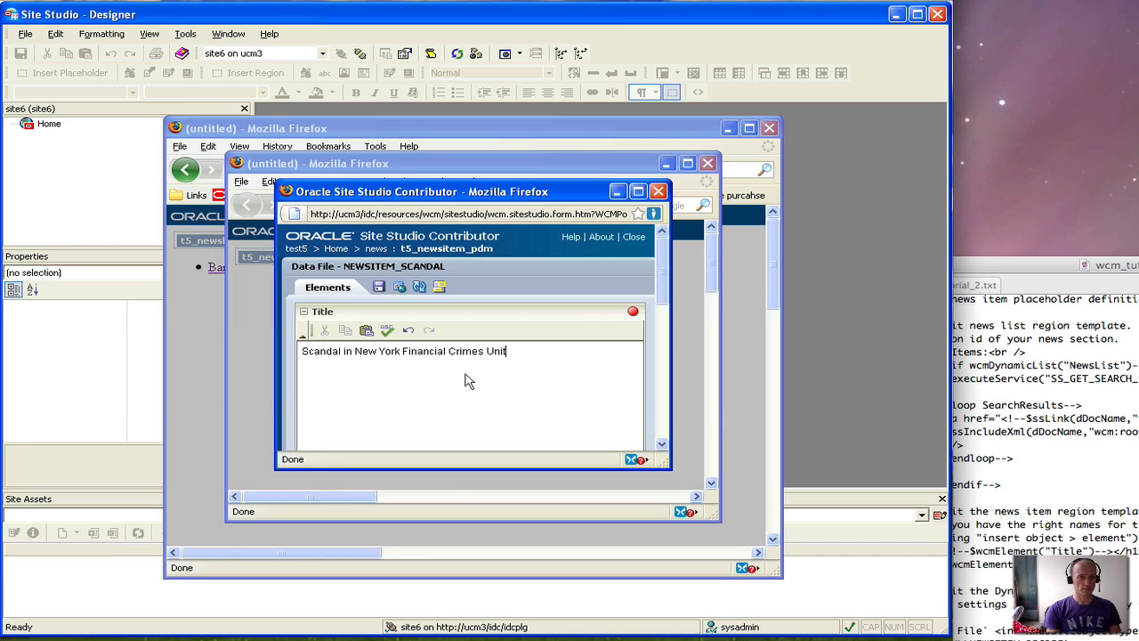
Write the body as "Today in breaking news, commissioner", the commissioner's full name and "was found...", and save the data file.
{"action": "scroll", "coordinate": [464, 381], "scroll_direction": "down", "scroll_amount": 3}
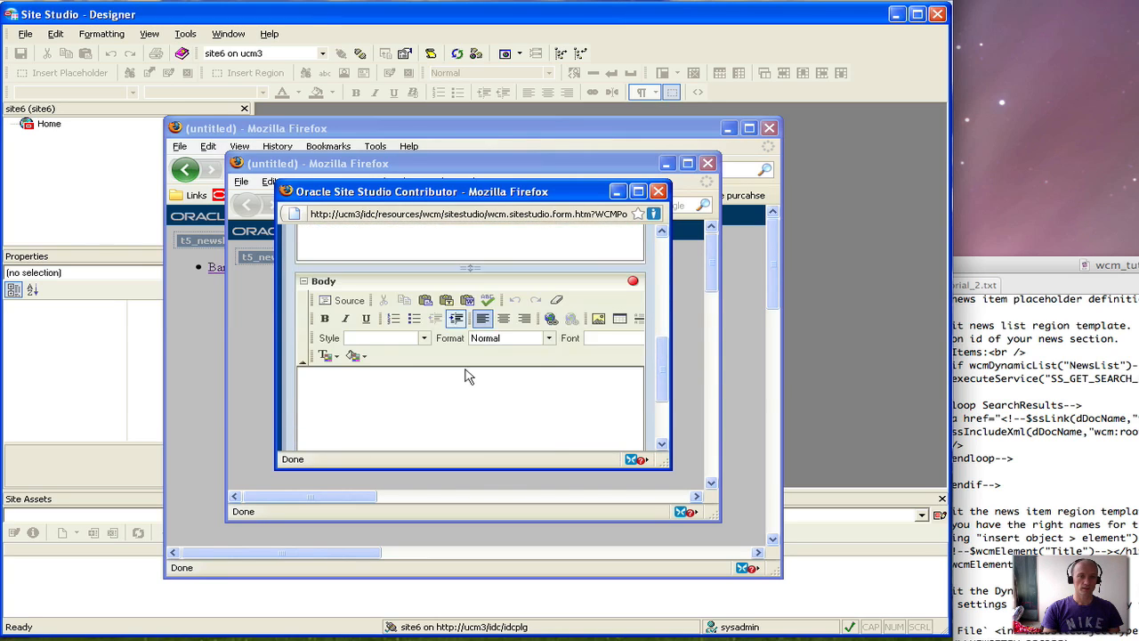
{"action": "left_click", "coordinate": [459, 384]}
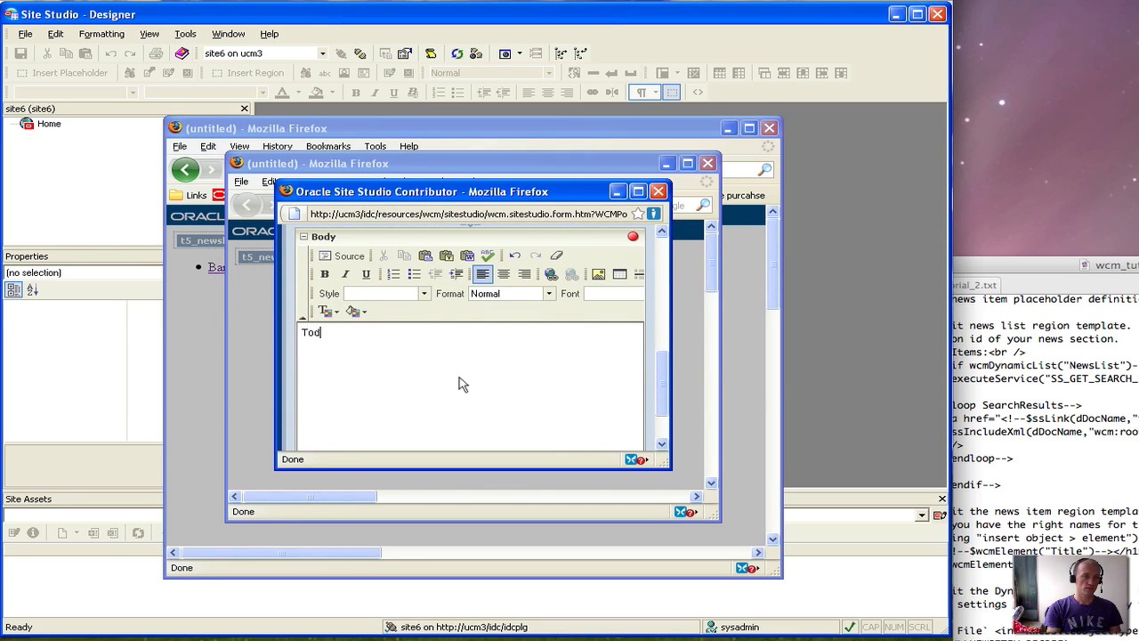
{"action": "type", "text": "Today in breaking news, commin"}
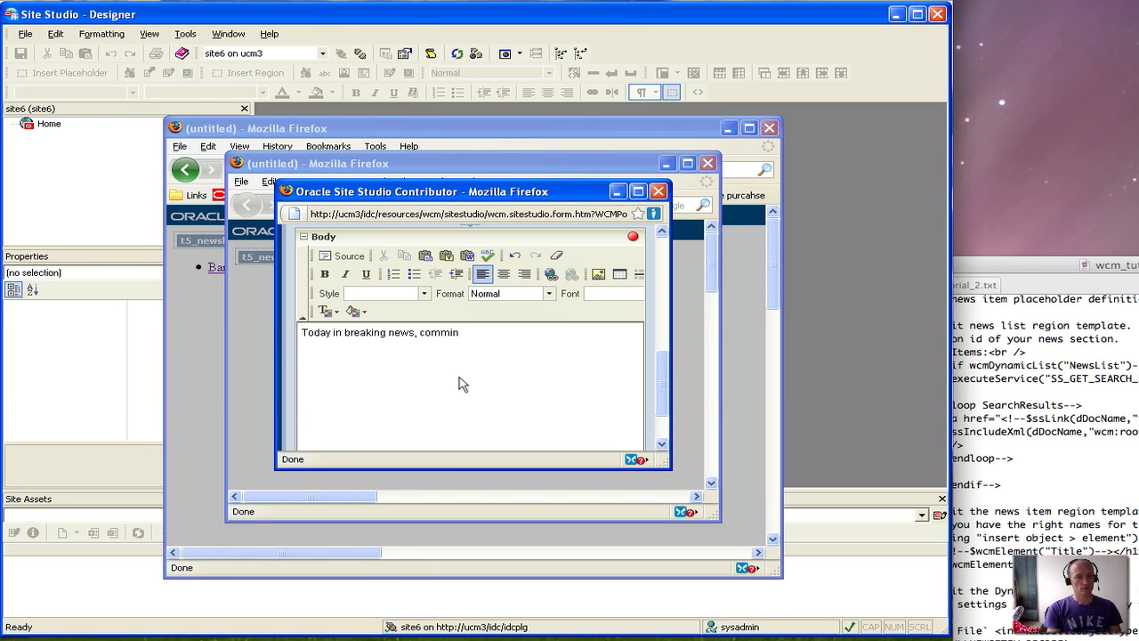
{"action": "key", "text": "BackSpace"}
{"action": "type", "text": "ssioner Terry Blanchet wa"}
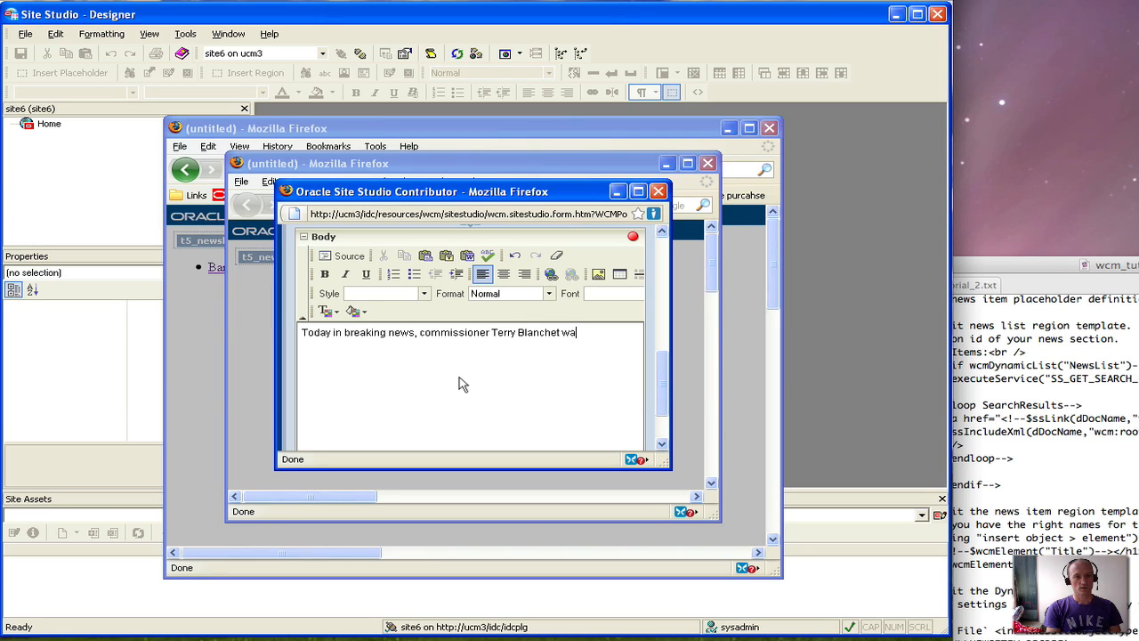
{"action": "type", "text": "ound..."}
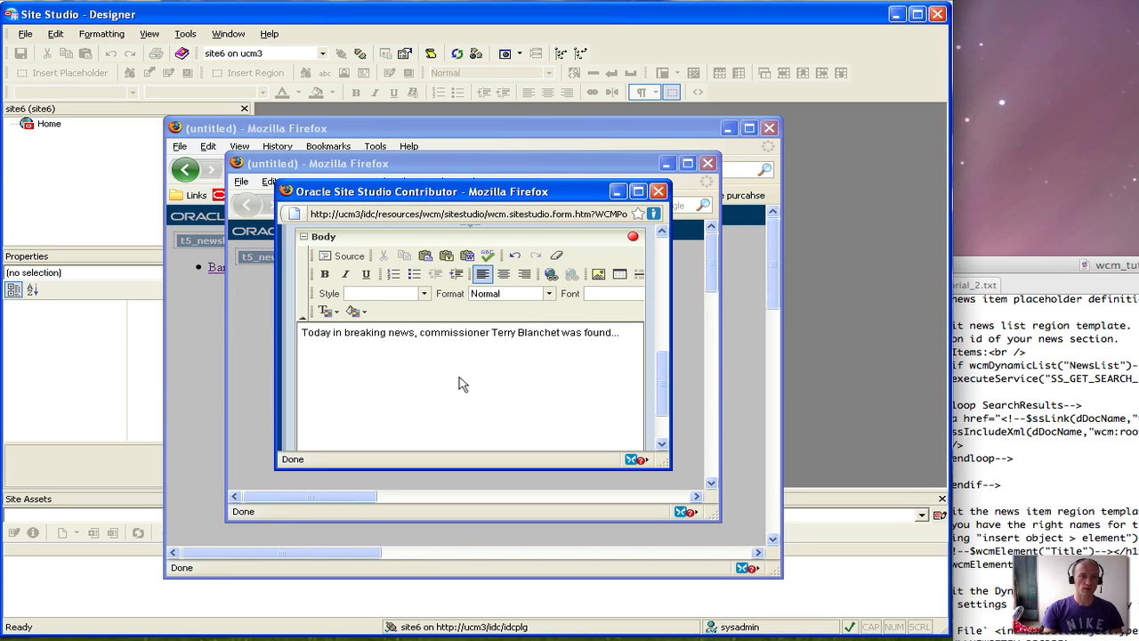
{"action": "scroll", "coordinate": [468, 401], "scroll_direction": "up", "scroll_amount": 5}
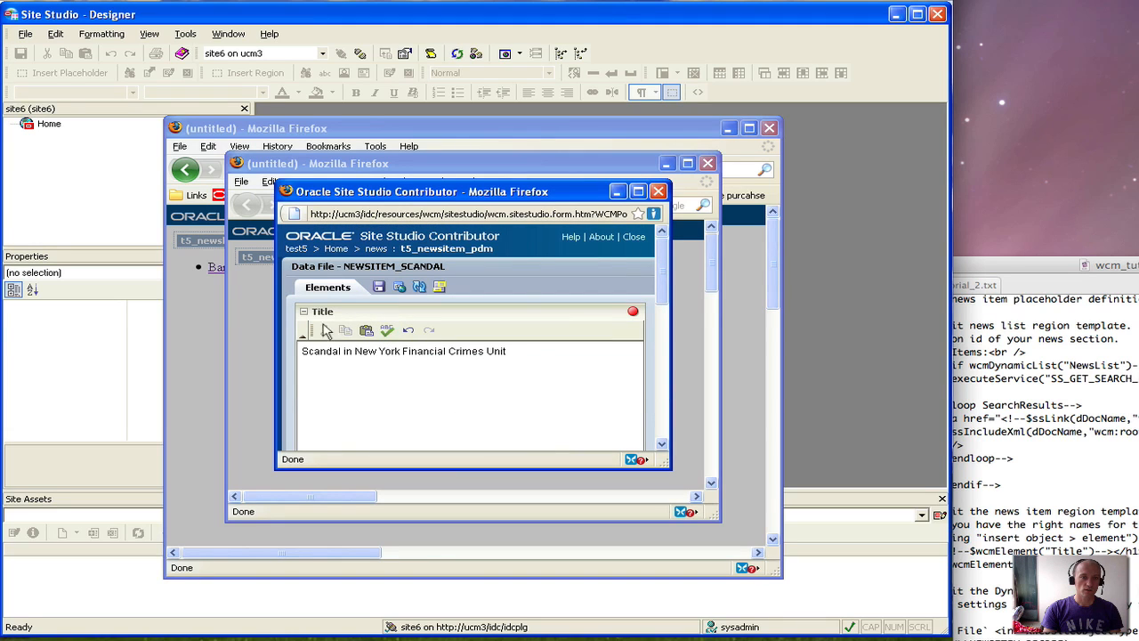
{"action": "left_click", "coordinate": [381, 287]}
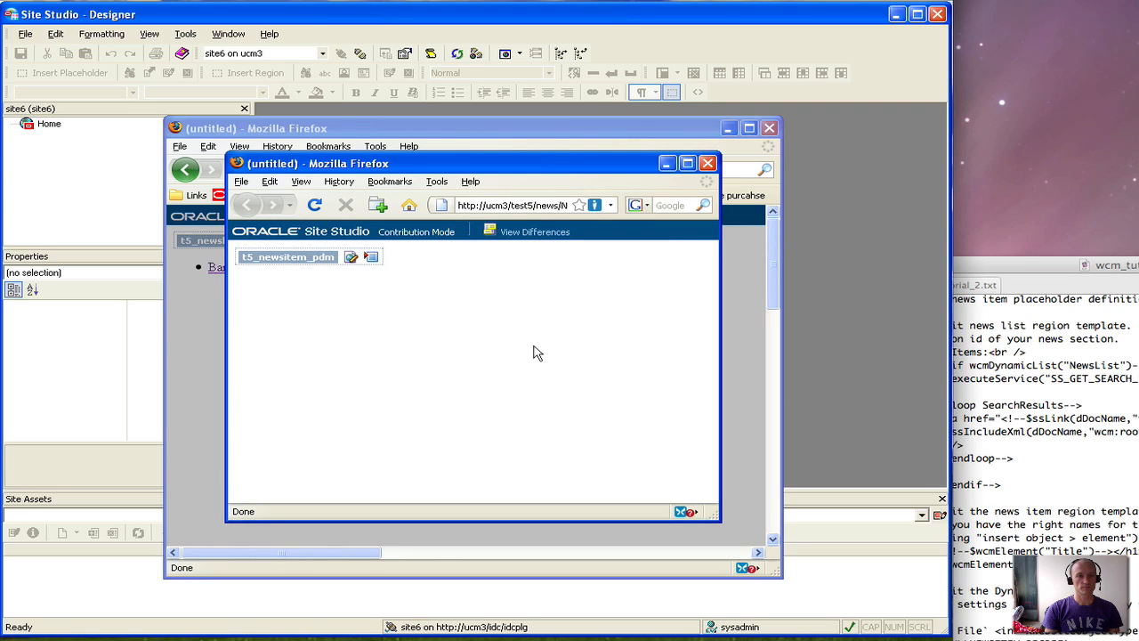
Refresh the news item page, leave contribution mode and load the index page of the test5 news section.
{"action": "key", "text": "ctrl+shift+F5"}
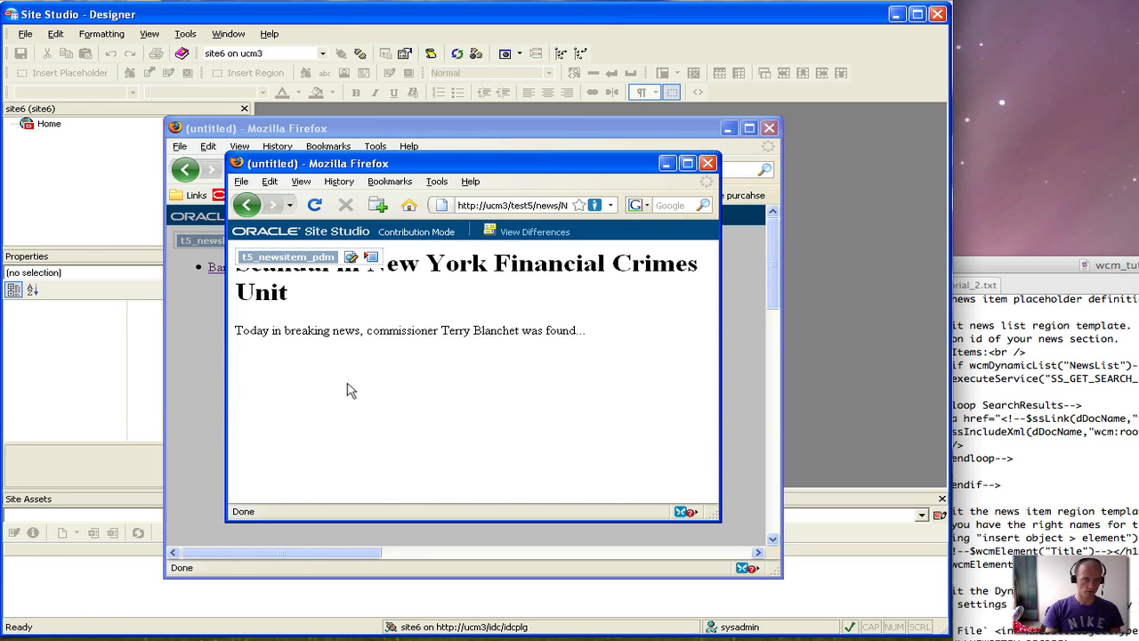
{"action": "key", "text": "ctrl+shift+F5"}
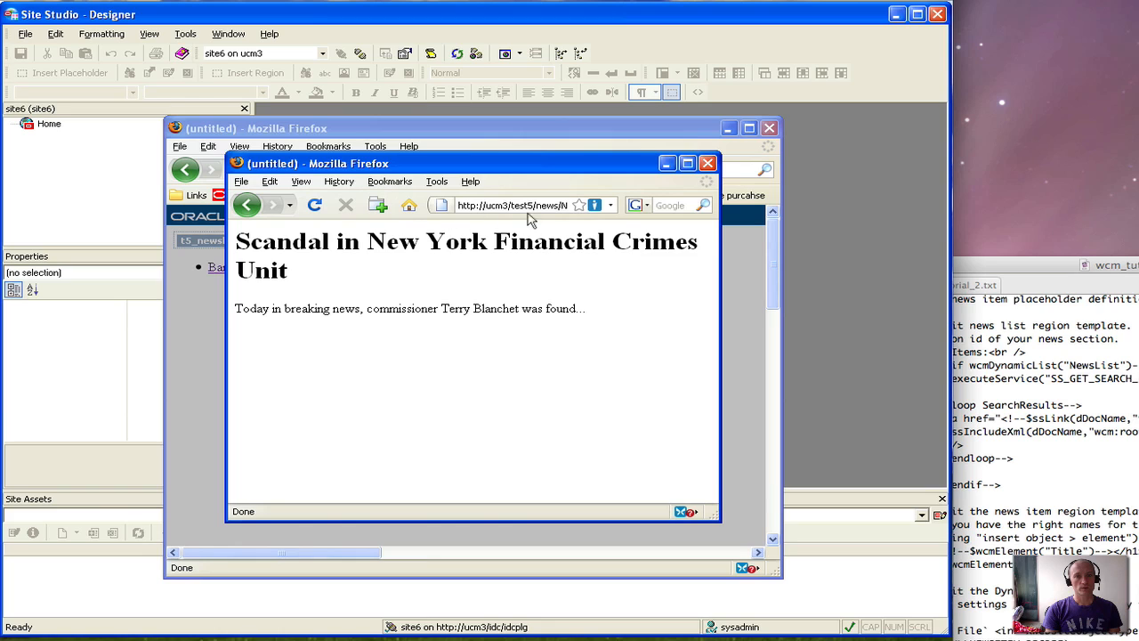
{"action": "left_click_drag", "start_coordinate": [560, 206], "coordinate": [632, 209]}
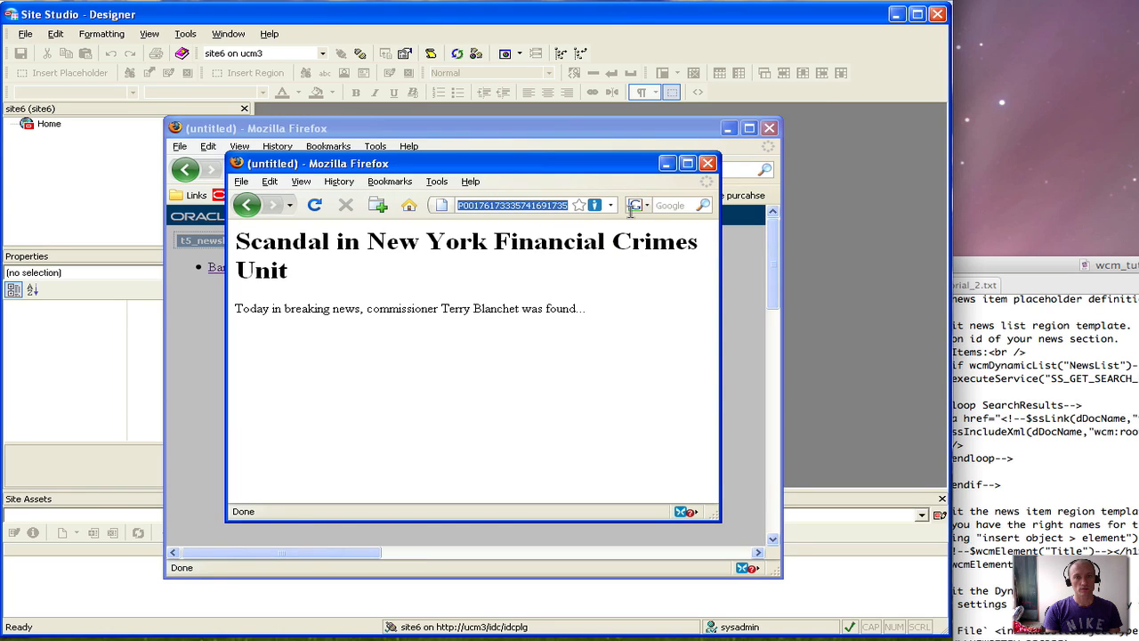
{"action": "key", "text": "BackSpace"}
{"action": "key", "text": "Return"}
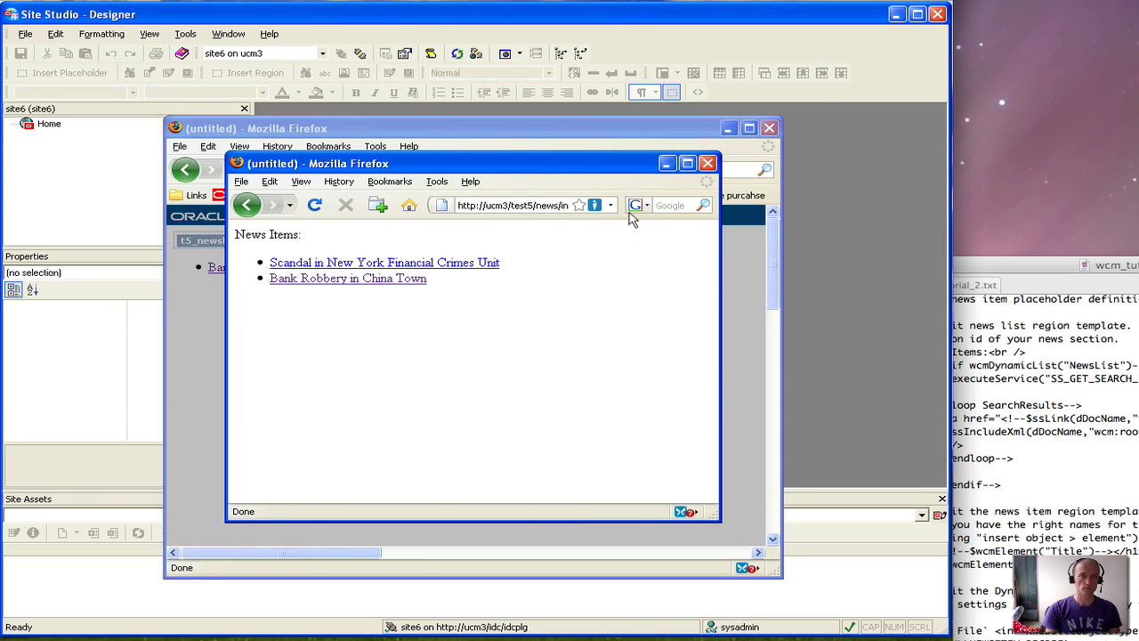
View the Scandal in New York Financial Crimes Unit and Bank Robbery in China Town items, returning to the news list.
{"action": "left_click", "coordinate": [357, 264]}
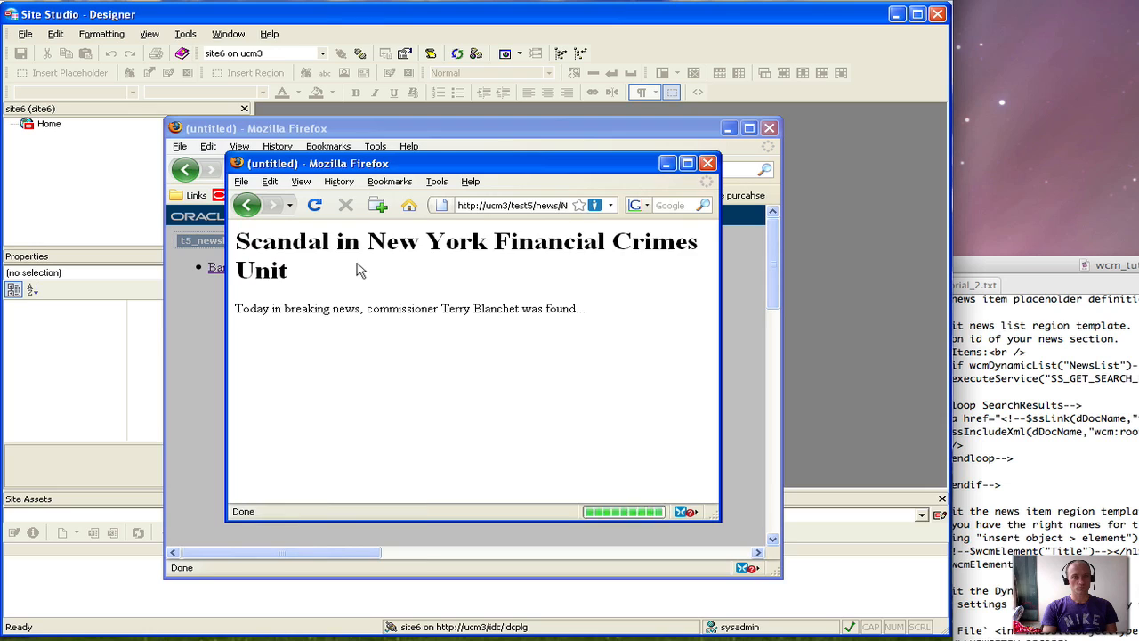
{"action": "left_click", "coordinate": [250, 206]}
{"action": "left_click", "coordinate": [312, 279]}
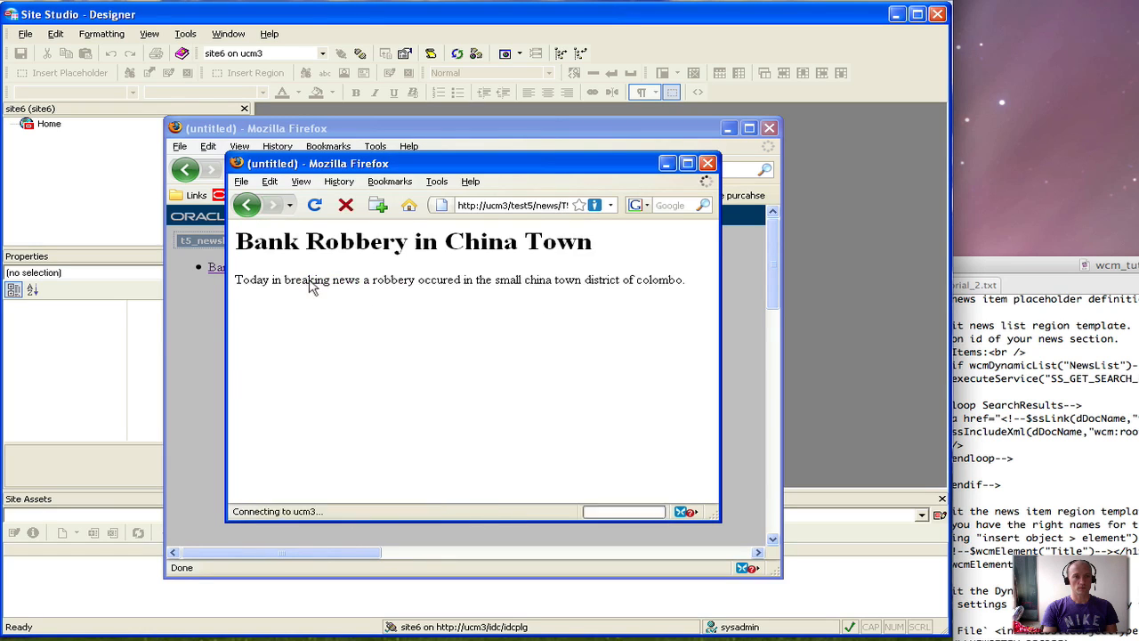
{"action": "left_click", "coordinate": [249, 206]}
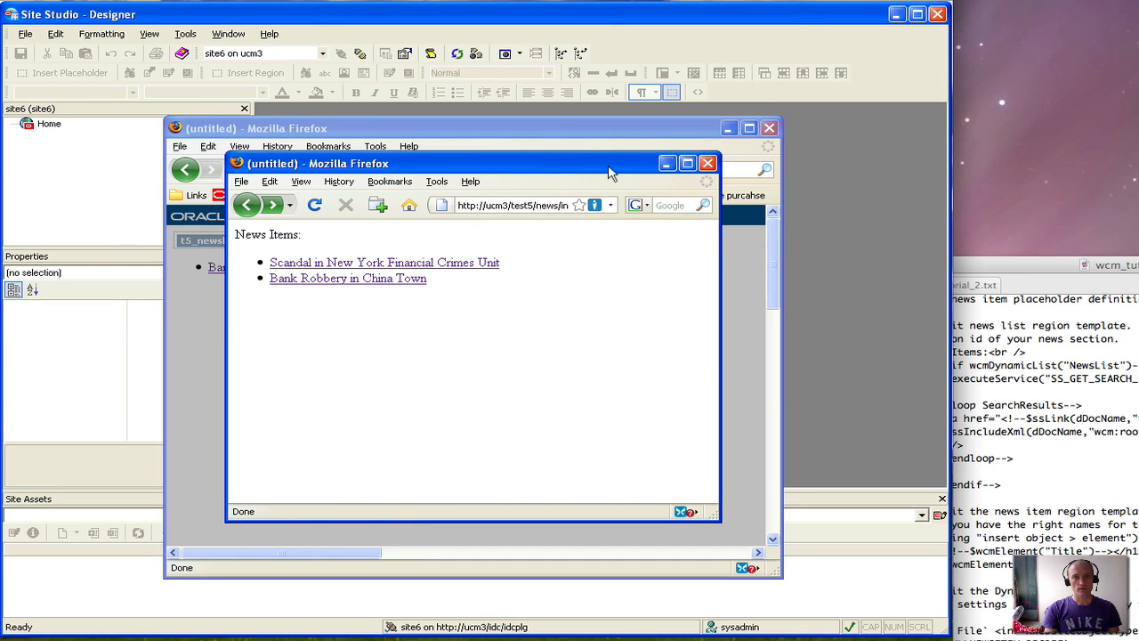
Close the news preview, the Contributor editor and the remaining browser window to return to Site Studio Designer.
{"action": "left_click_drag", "start_coordinate": [609, 166], "coordinate": [664, 338]}
{"action": "left_click_drag", "start_coordinate": [677, 235], "coordinate": [688, 196]}
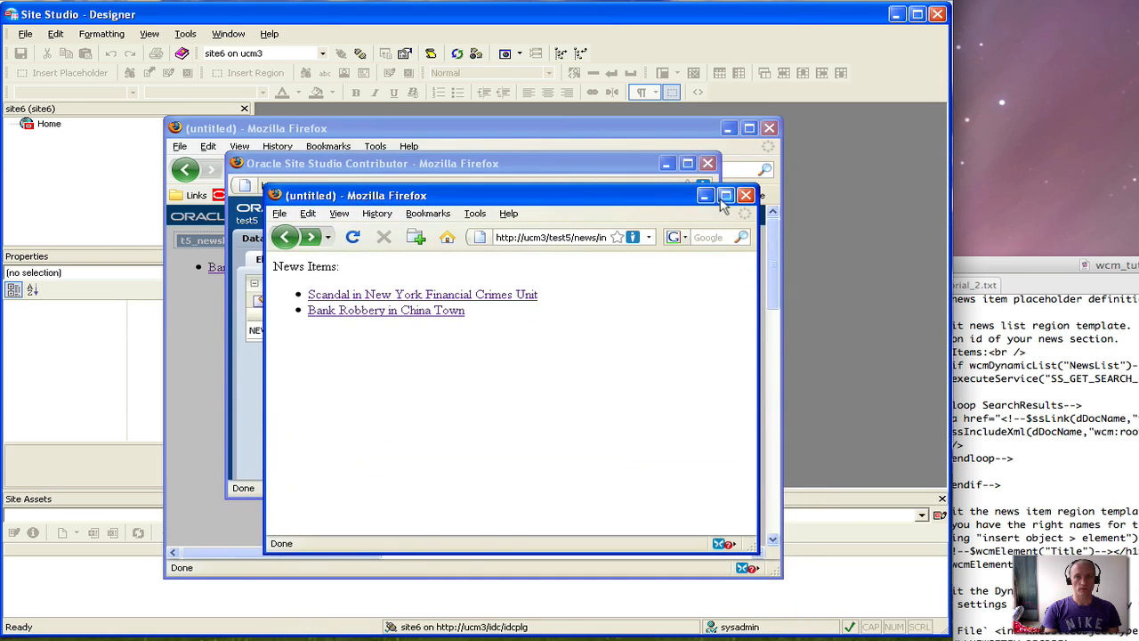
{"action": "left_click", "coordinate": [745, 196]}
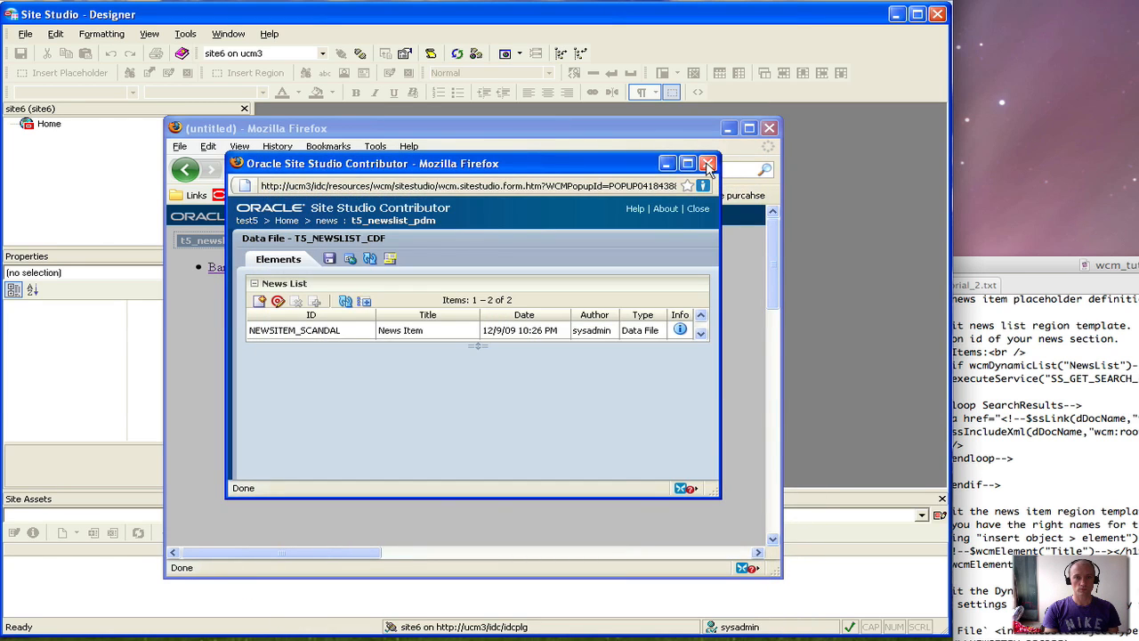
{"action": "left_click", "coordinate": [708, 164]}
{"action": "left_click", "coordinate": [770, 128]}
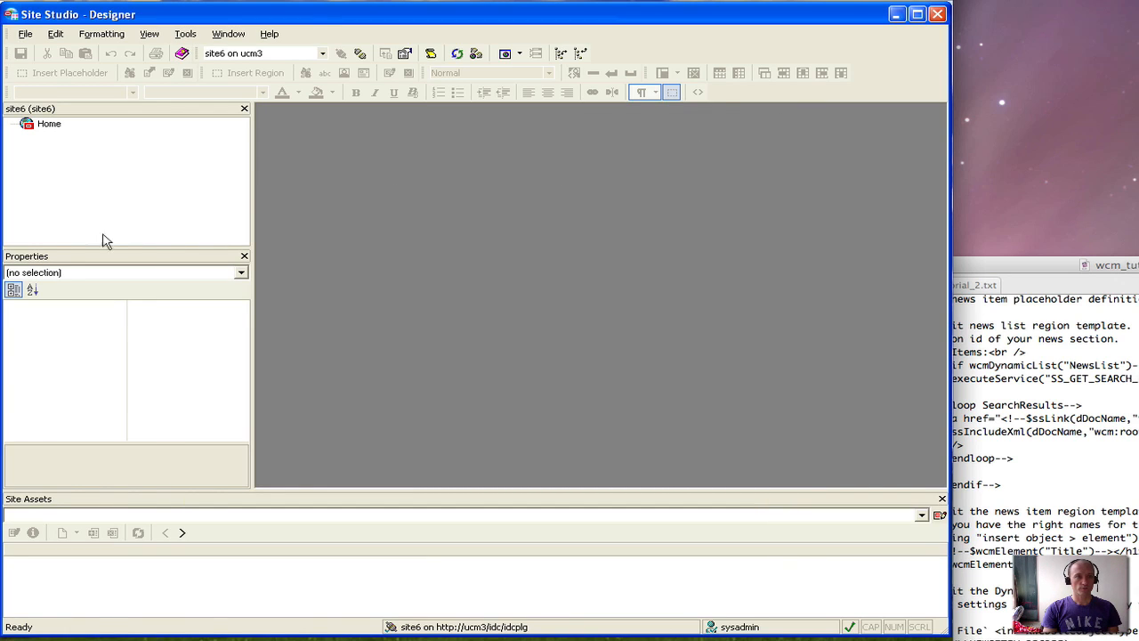
Add a section labelled news under Home in site6 with an auto-generated section ID.
{"action": "right_click", "coordinate": [47, 125]}
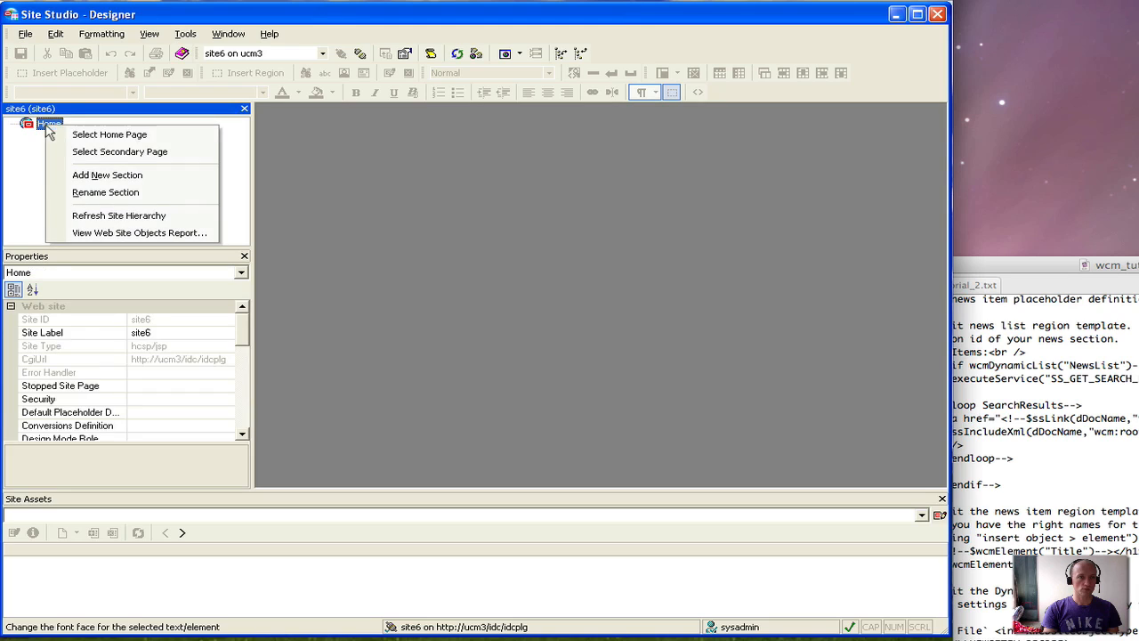
{"action": "left_click", "coordinate": [102, 175]}
{"action": "type", "text": "news"}
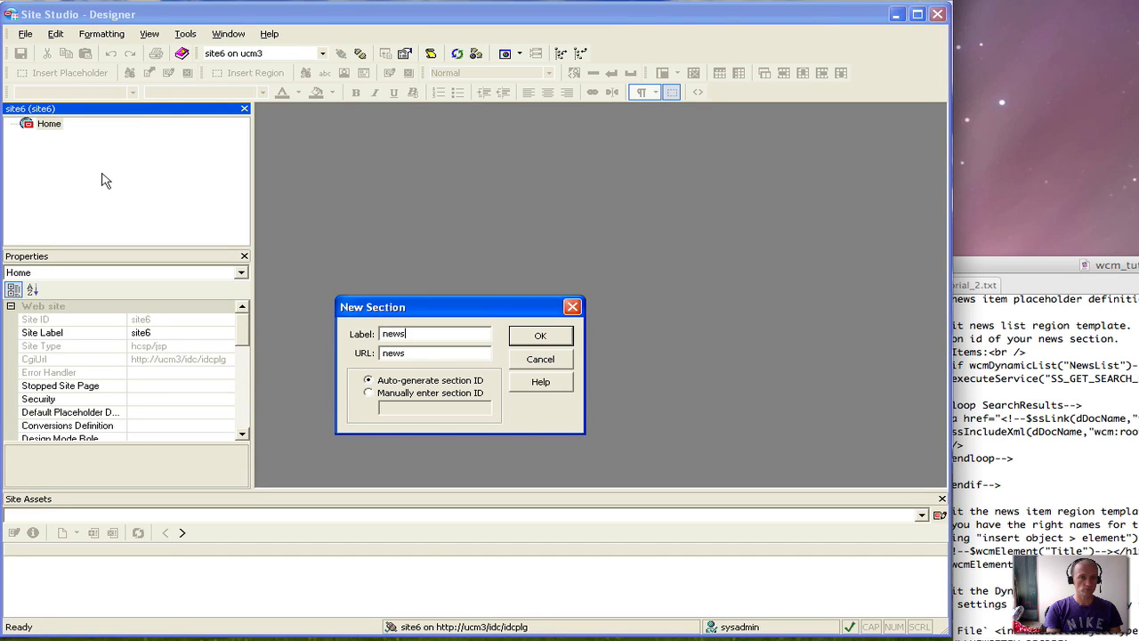
{"action": "key", "text": "Return"}
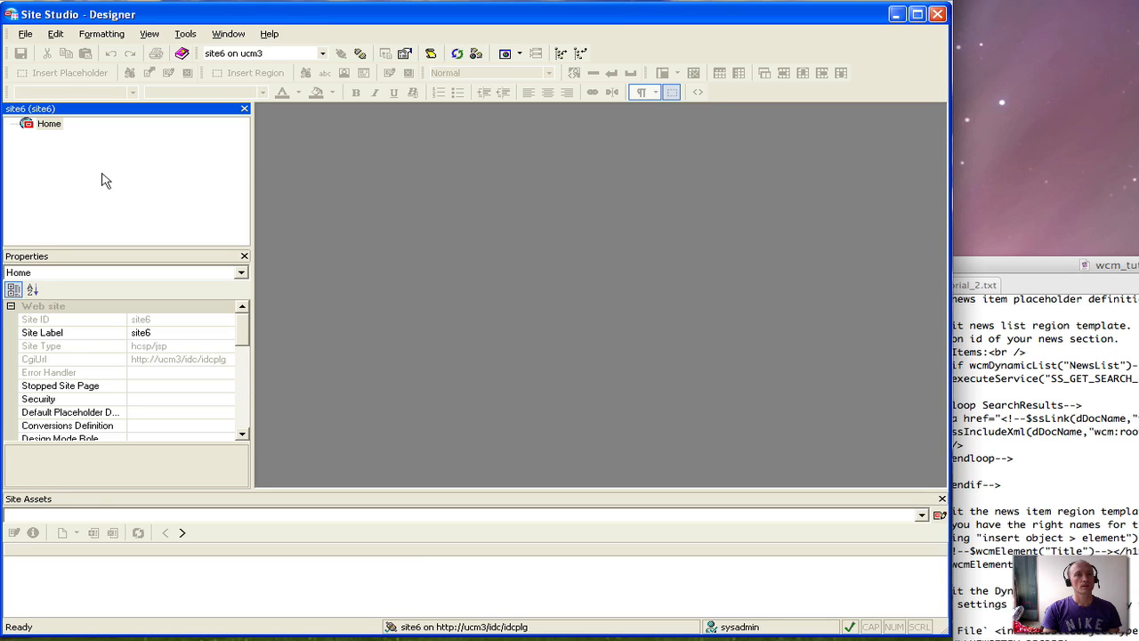
Create a new primary page template for the news section with content ID and title s6_news_pp.
{"action": "right_click", "coordinate": [66, 136]}
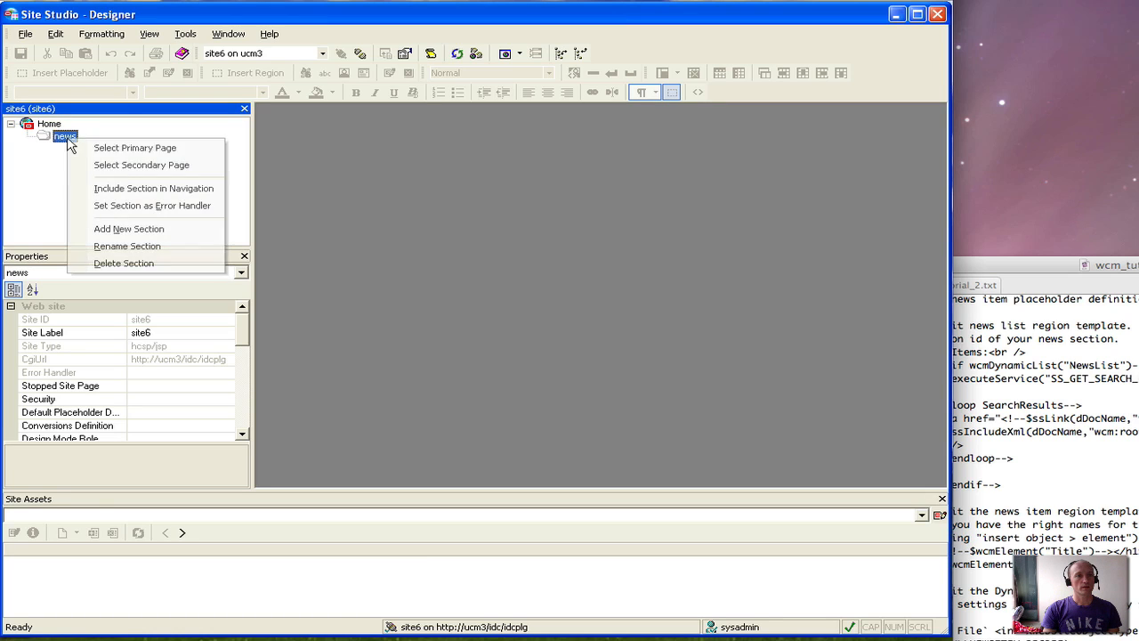
{"action": "left_click", "coordinate": [144, 148]}
{"action": "left_click", "coordinate": [534, 162]}
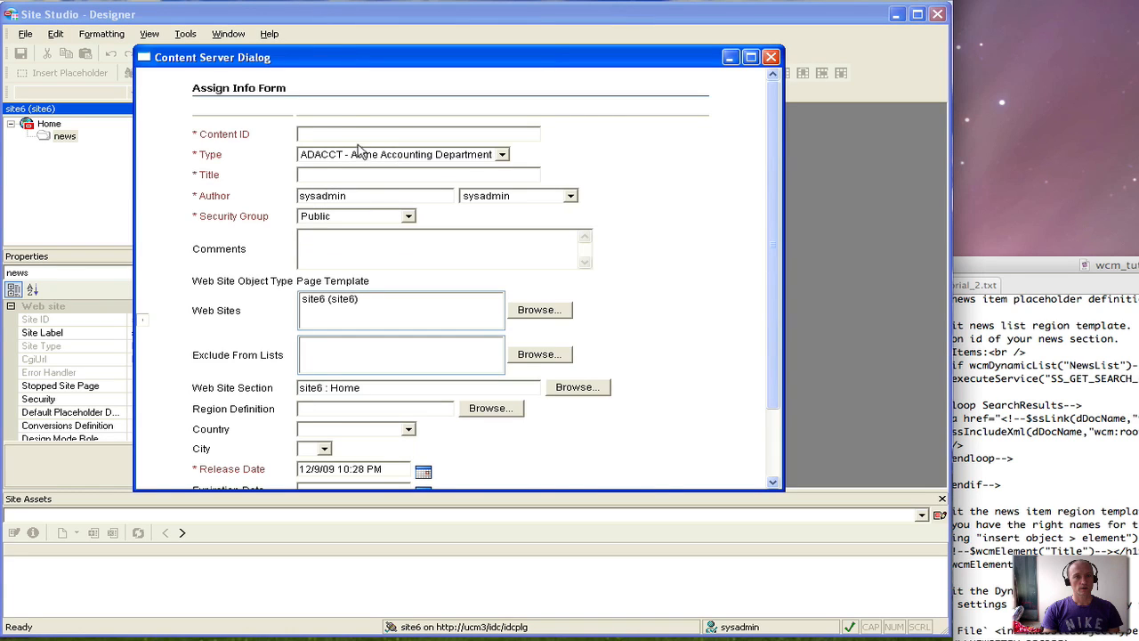
{"action": "type", "text": "news_p"}
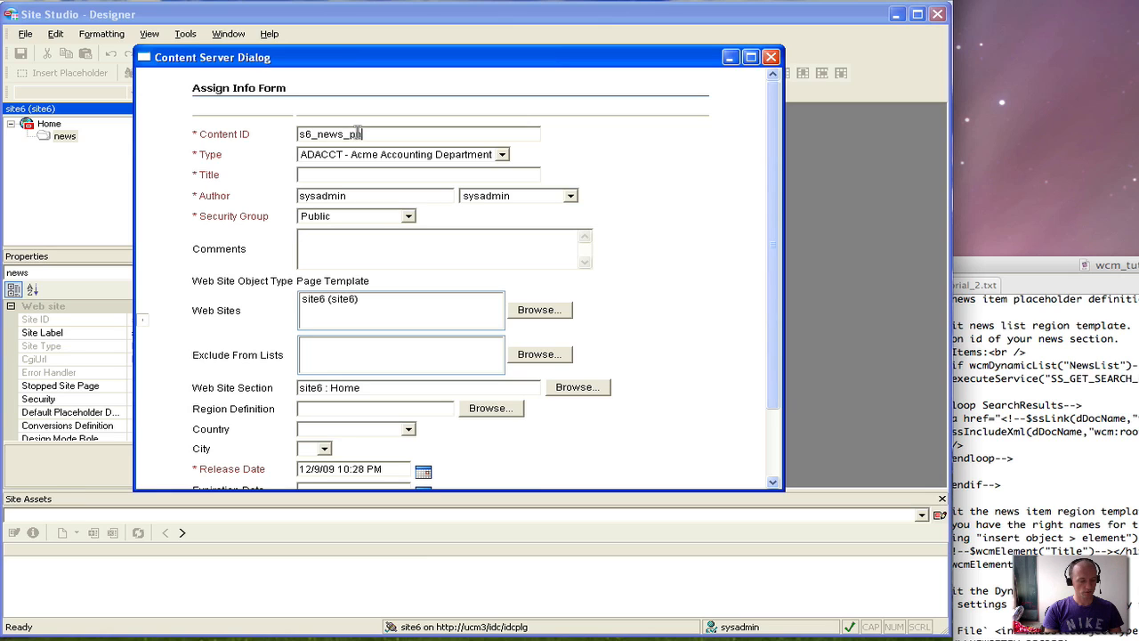
{"action": "double_click", "coordinate": [358, 134]}
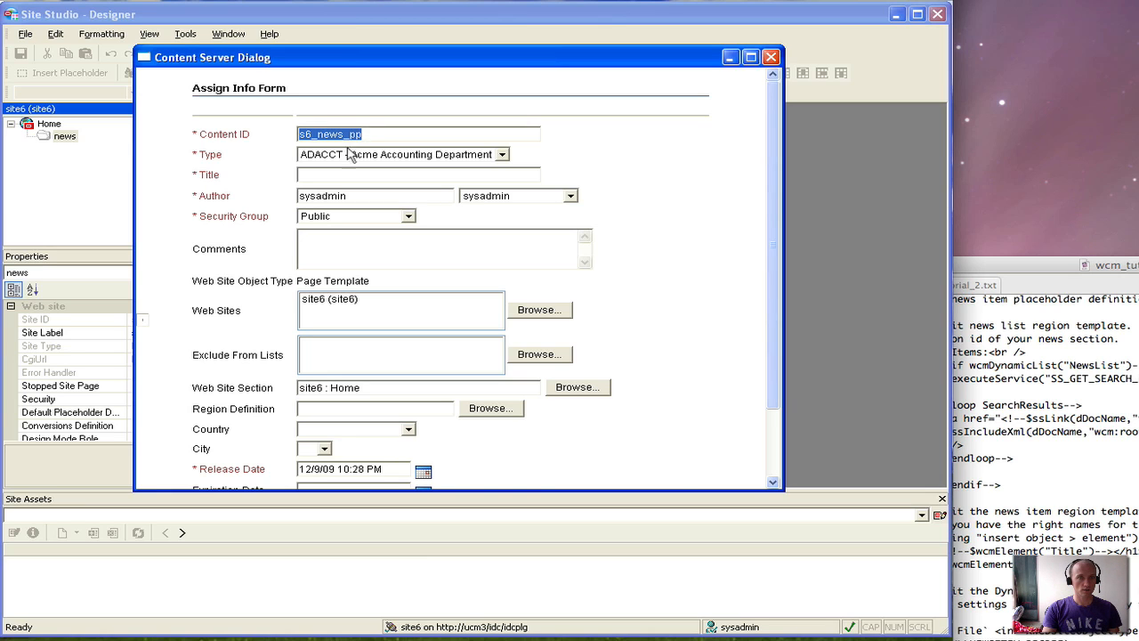
{"action": "key", "text": "ctrl+c"}
{"action": "left_click", "coordinate": [334, 176]}
{"action": "key", "text": "ctrl+v"}
{"action": "scroll", "coordinate": [485, 330], "scroll_direction": "down", "scroll_amount": 3}
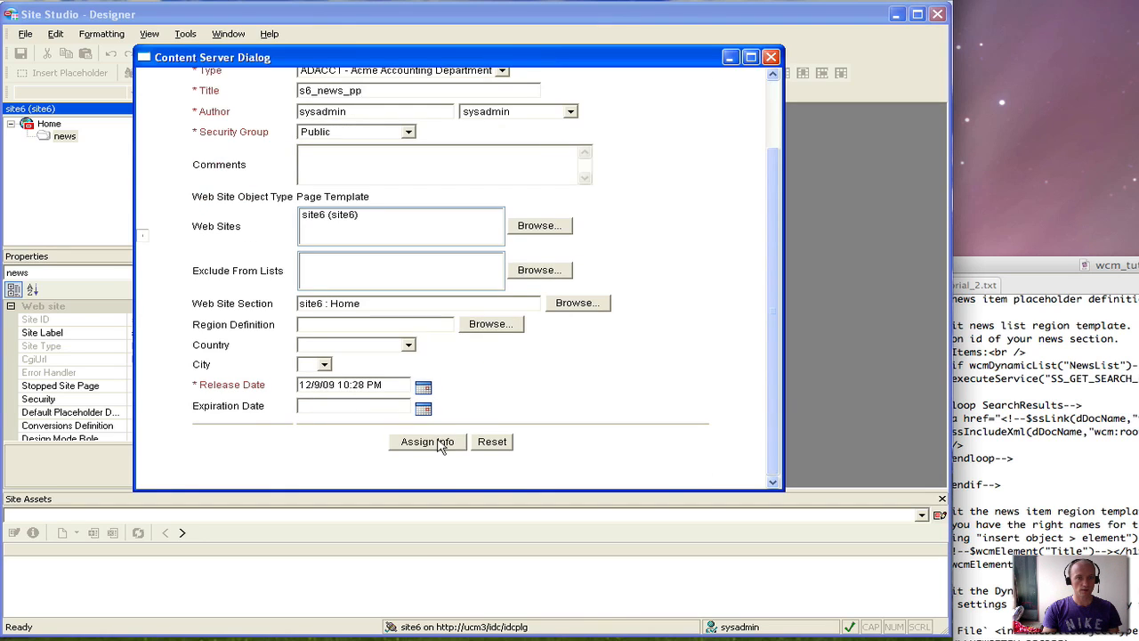
{"action": "left_click", "coordinate": [439, 445]}
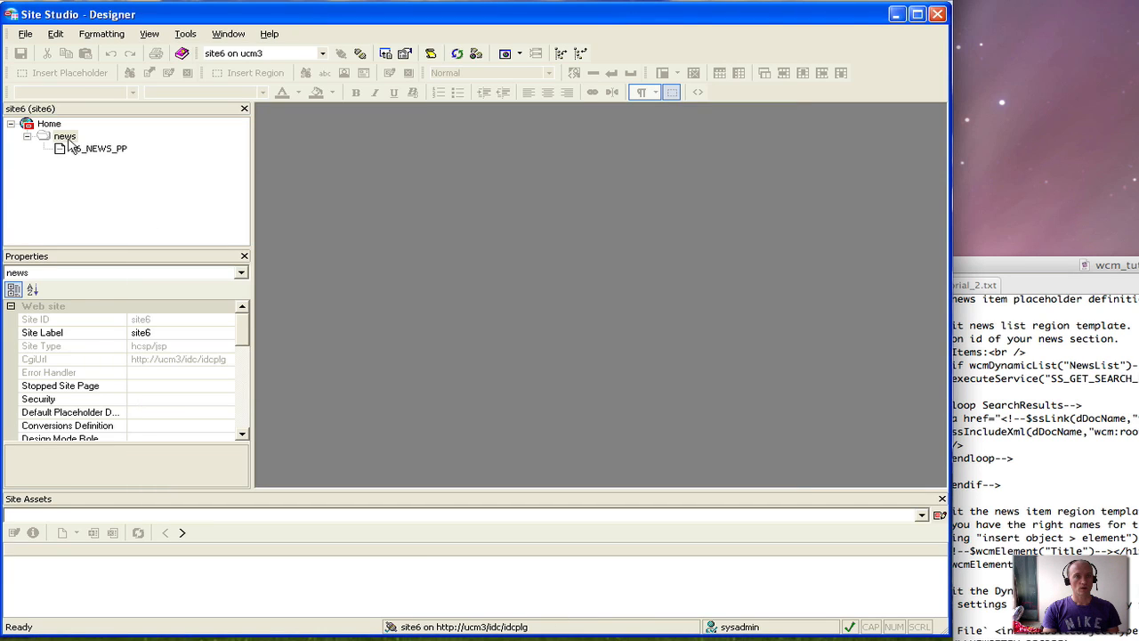
Create a new secondary page template for the news section with content ID and title s6_news_sp.
{"action": "right_click", "coordinate": [67, 138]}
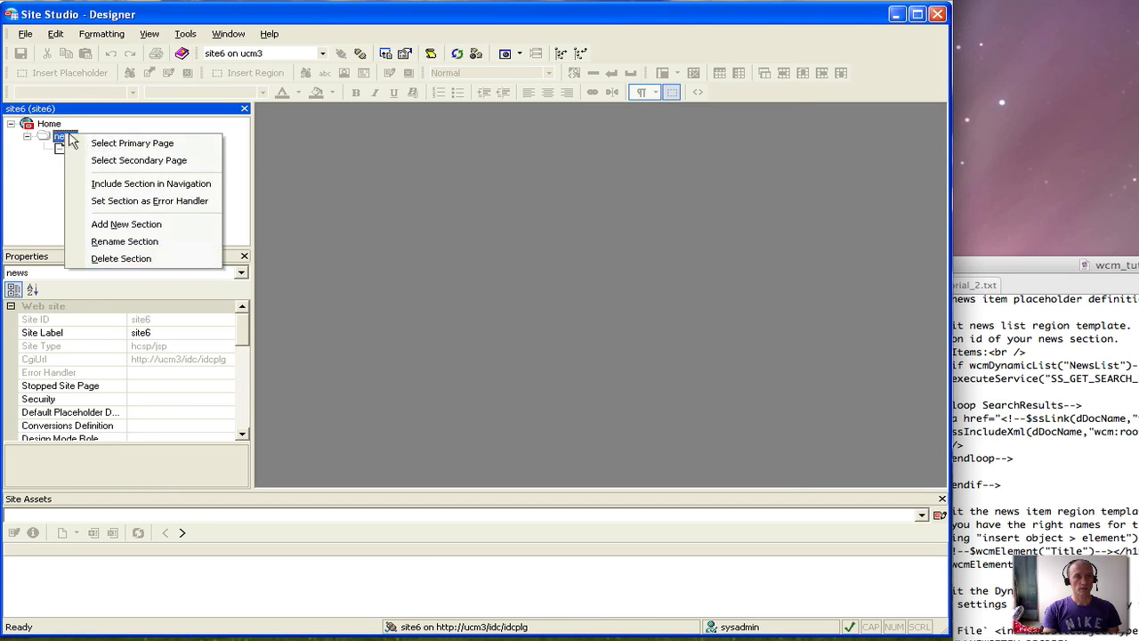
{"action": "left_click", "coordinate": [129, 162]}
{"action": "left_click", "coordinate": [492, 165]}
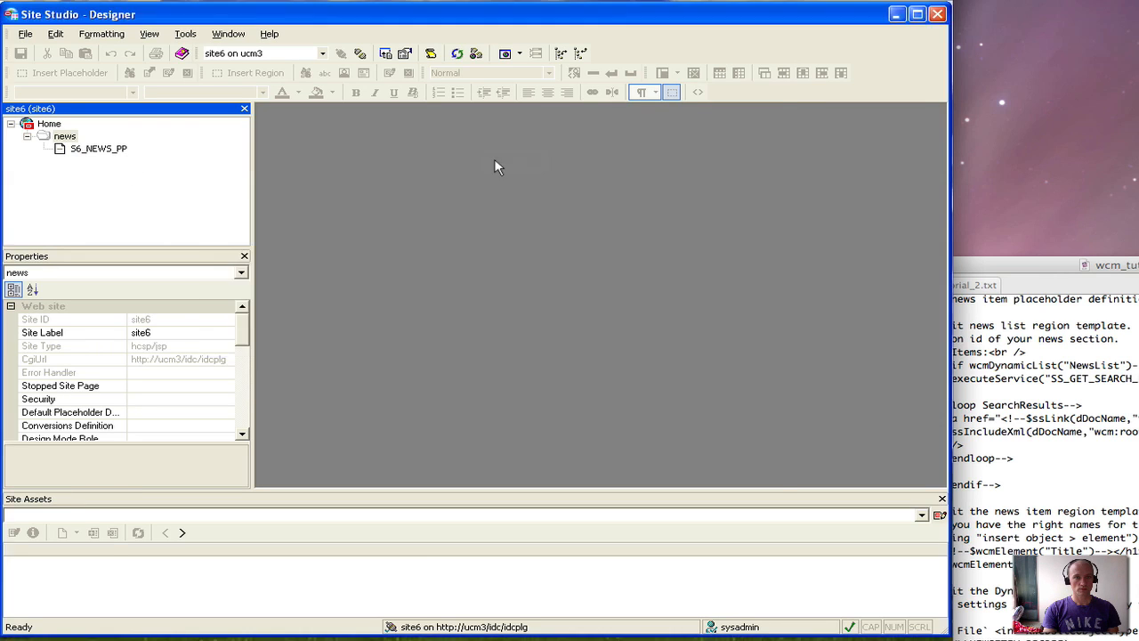
{"action": "left_click", "coordinate": [360, 132]}
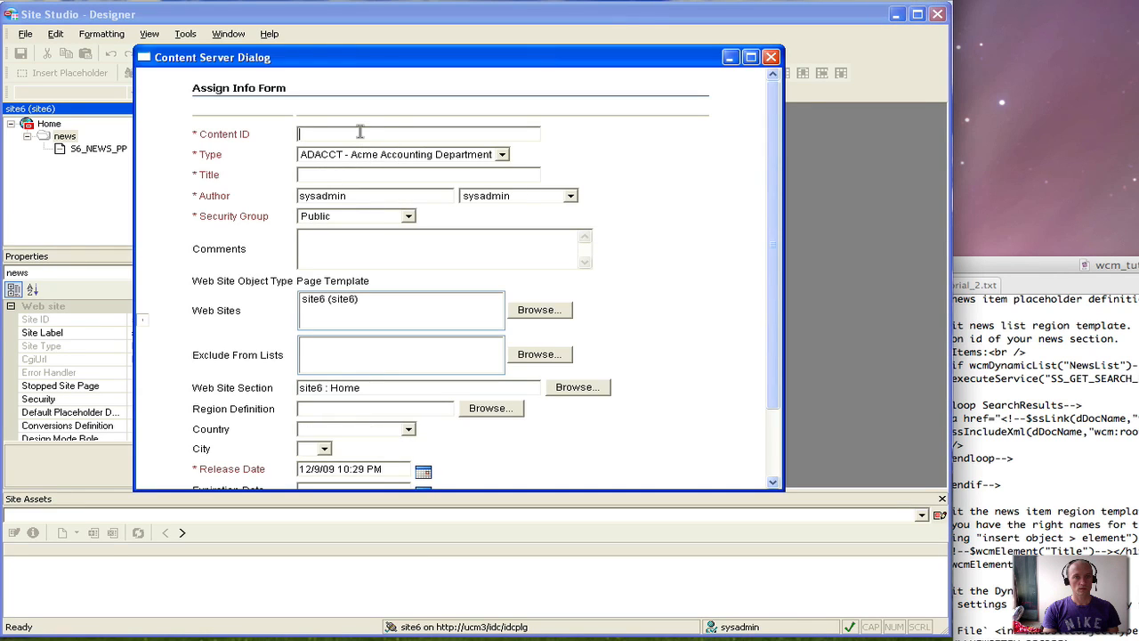
{"action": "type", "text": "s6_news_pp"}
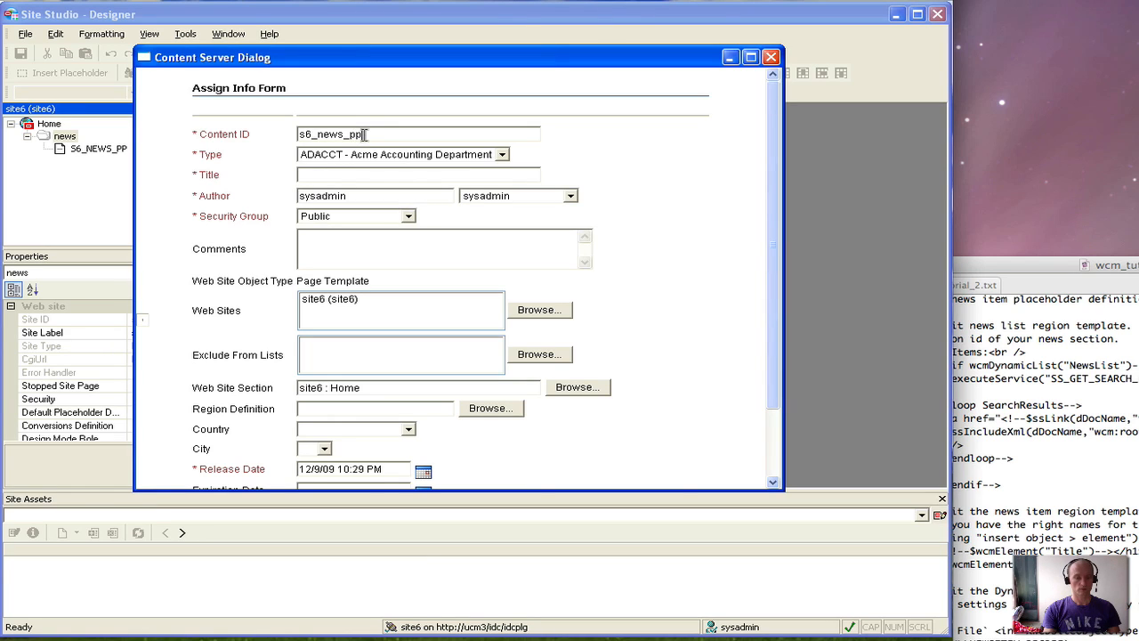
{"action": "left_click_drag", "start_coordinate": [364, 134], "coordinate": [234, 141]}
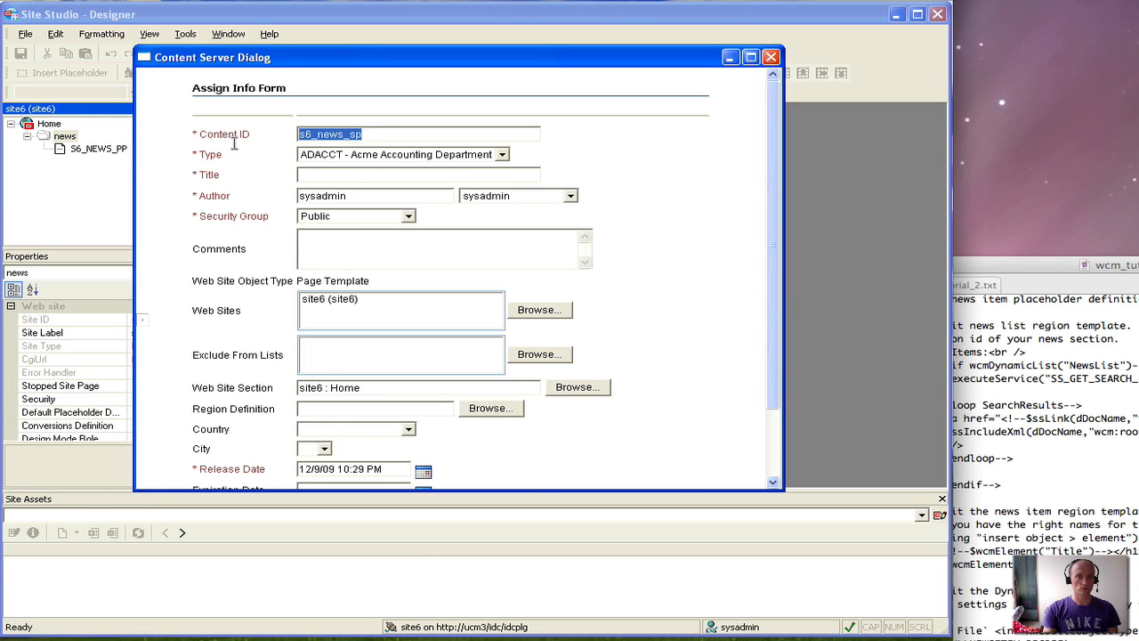
{"action": "left_click", "coordinate": [333, 175]}
{"action": "key", "text": "ctrl+v"}
{"action": "scroll", "coordinate": [444, 389], "scroll_direction": "down", "scroll_amount": 3}
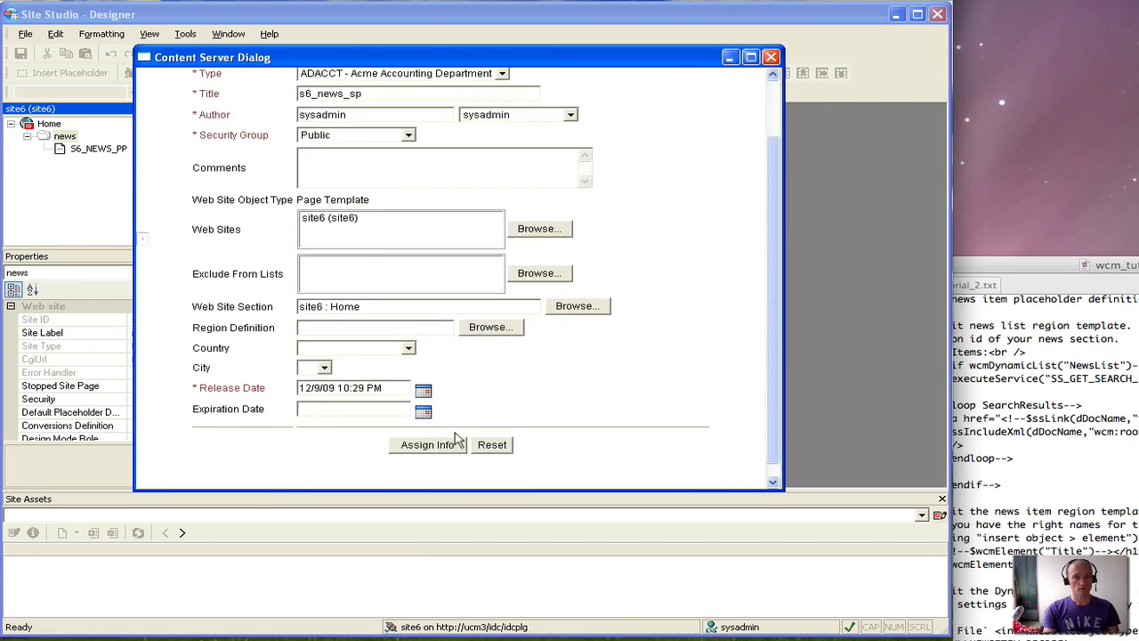
{"action": "left_click", "coordinate": [424, 445]}
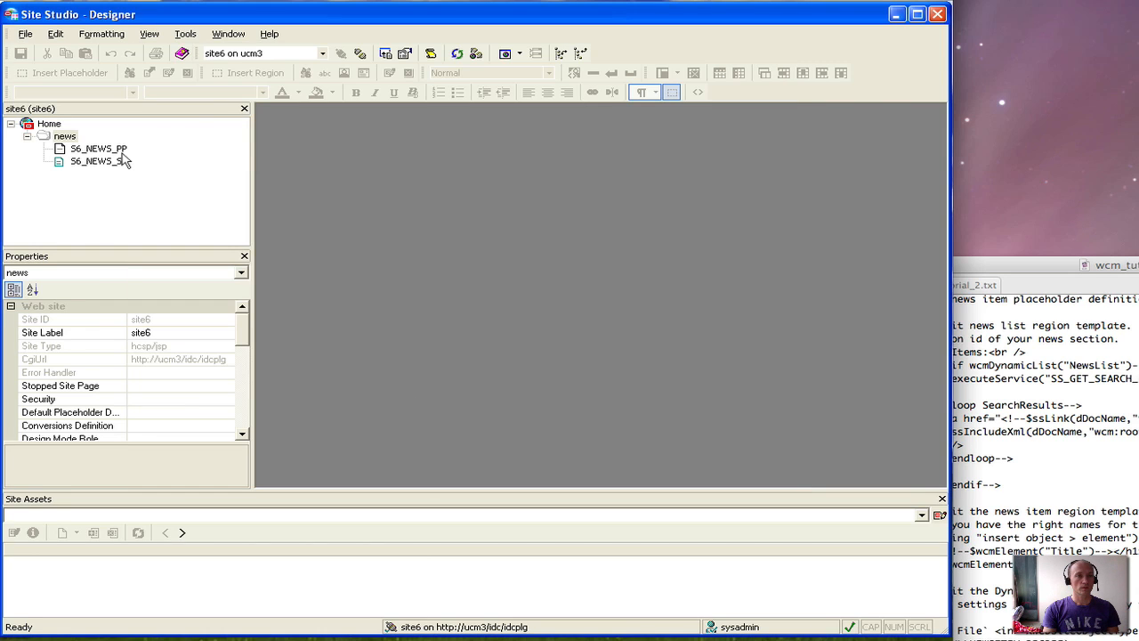
Create a plain text element definition in the site assets with content ID and title s6_title_elemdef.
{"action": "left_click", "coordinate": [152, 516]}
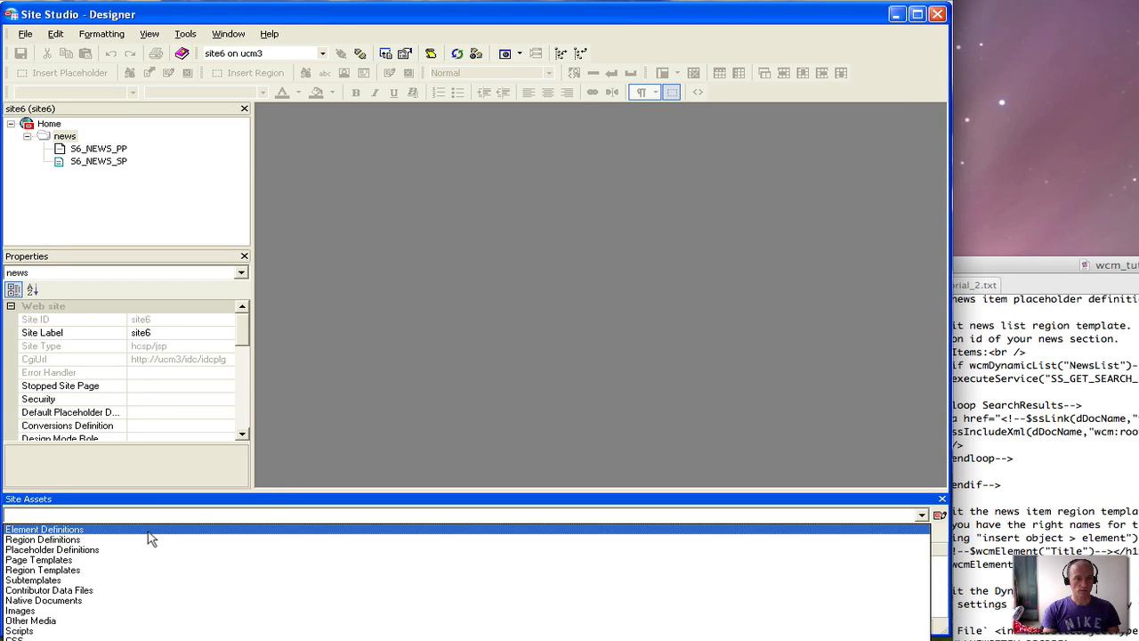
{"action": "left_click", "coordinate": [151, 531]}
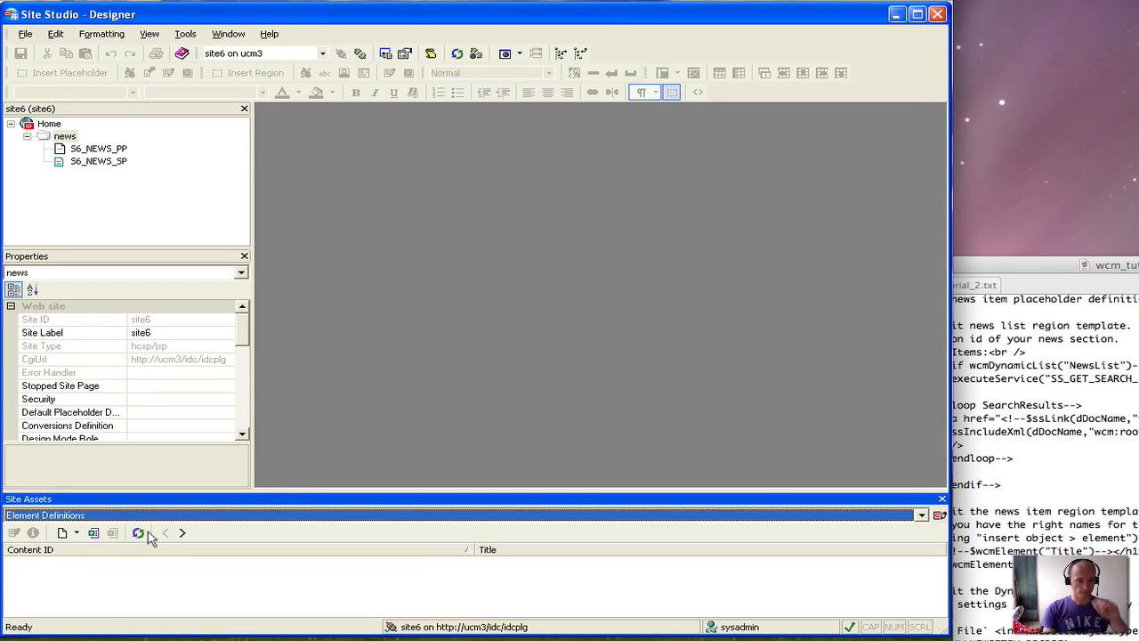
{"action": "left_click", "coordinate": [76, 535]}
{"action": "mouse_move", "coordinate": [89, 550]}
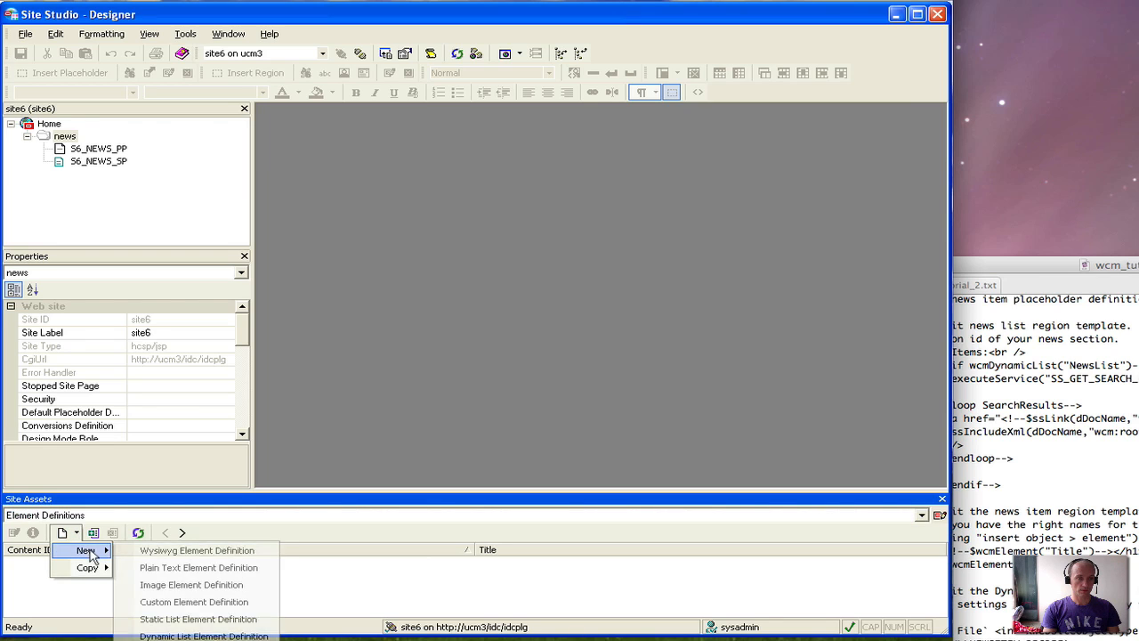
{"action": "left_click", "coordinate": [149, 567]}
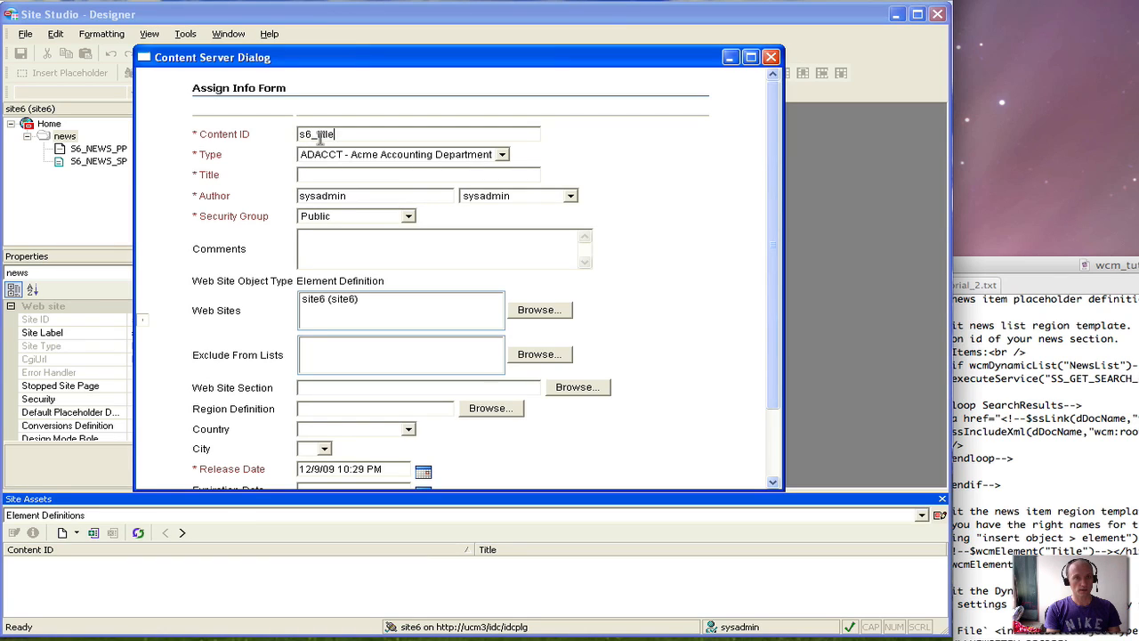
{"action": "type", "text": "s6_title_elemdef"}
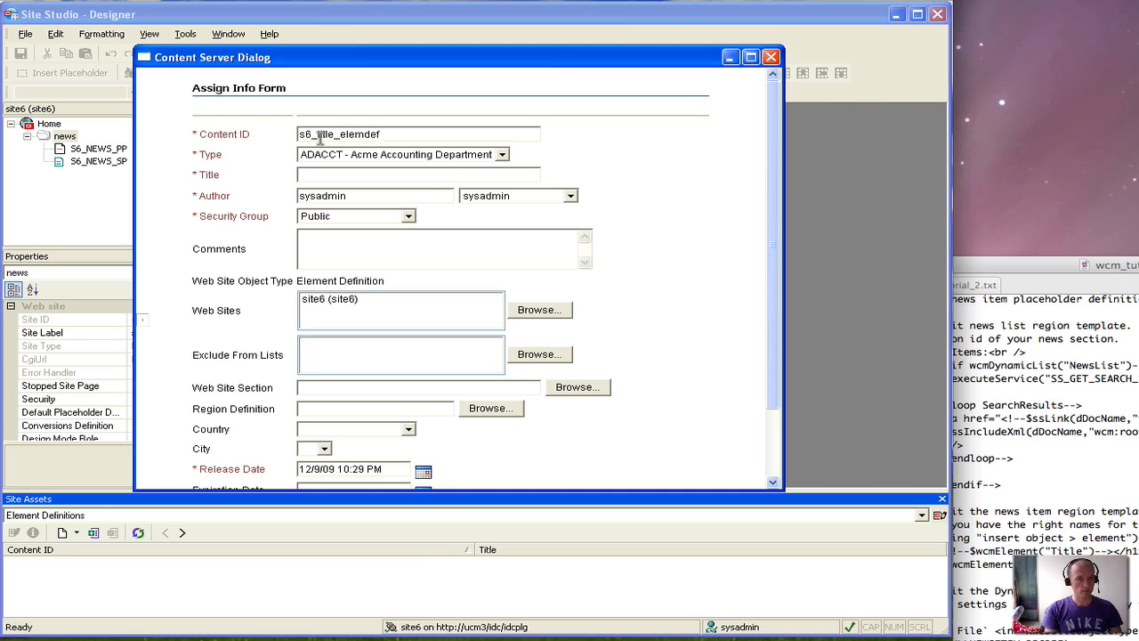
{"action": "double_click", "coordinate": [319, 136]}
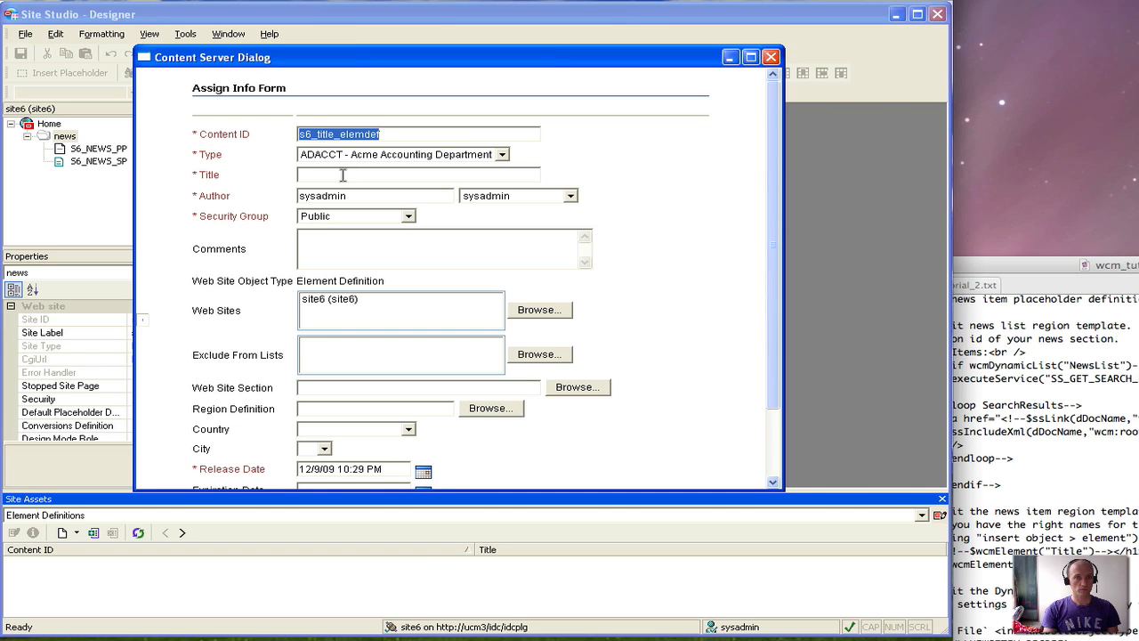
{"action": "left_click", "coordinate": [345, 175]}
{"action": "key", "text": "ctrl+v"}
{"action": "scroll", "coordinate": [350, 363], "scroll_direction": "down", "scroll_amount": 3}
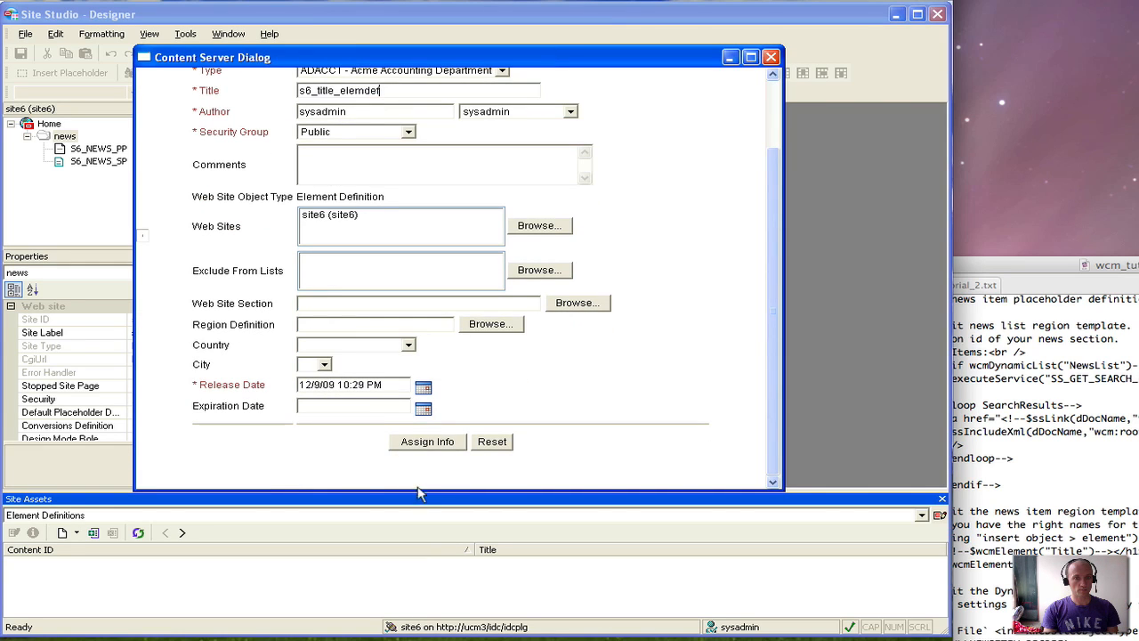
{"action": "left_click", "coordinate": [441, 441]}
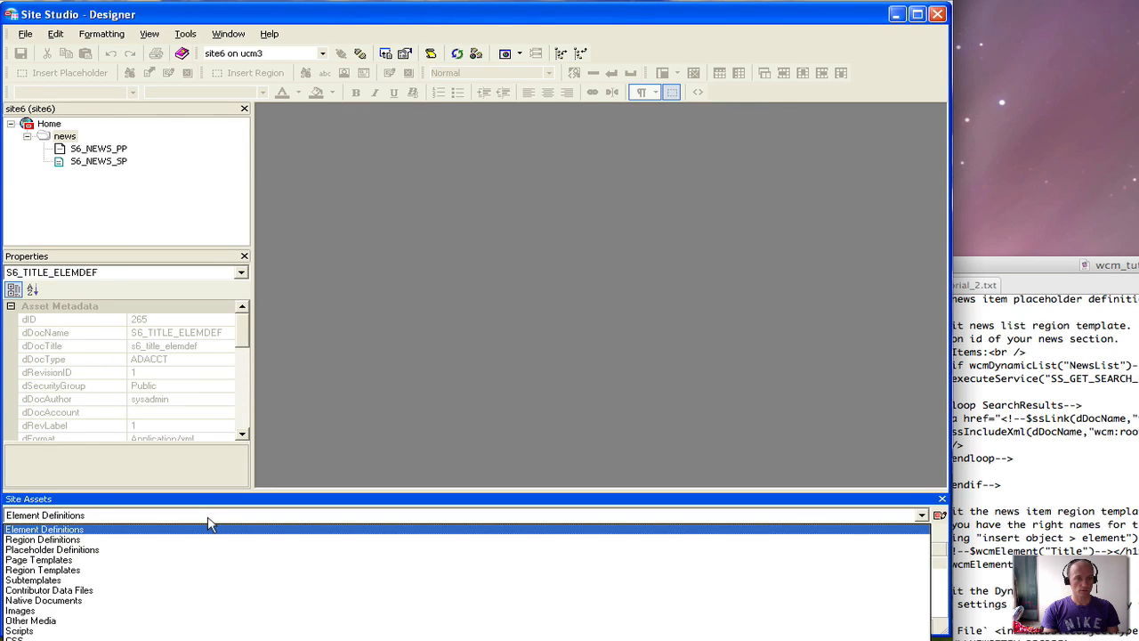
Create a Wysiwyg element definition in the site assets with content ID and title s6_body_elemdef.
{"action": "left_click", "coordinate": [208, 527]}
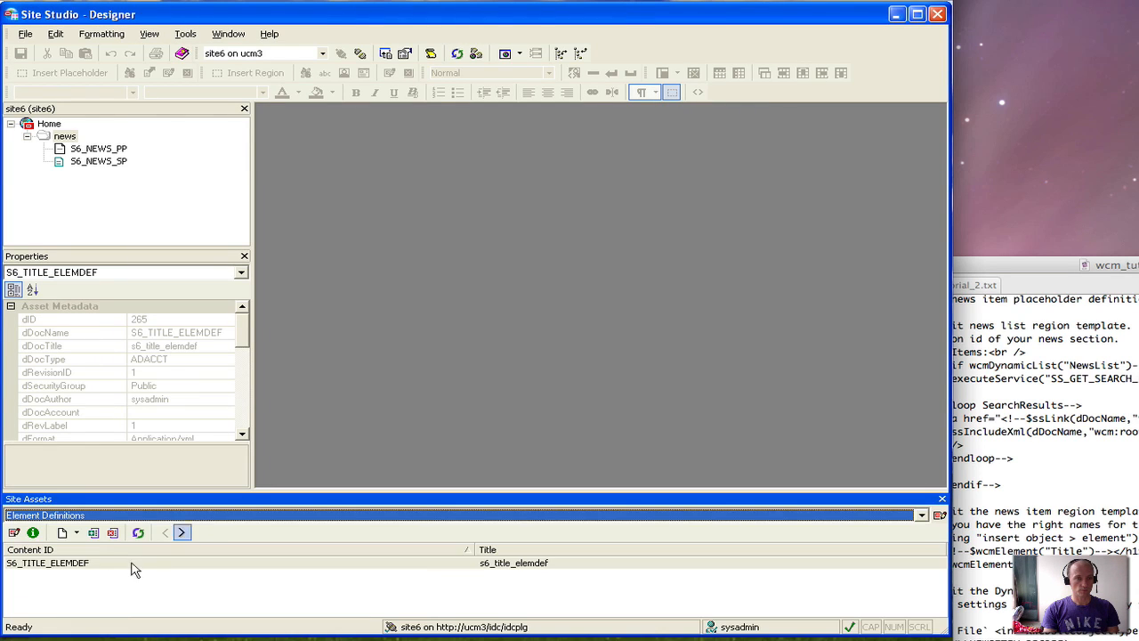
{"action": "left_click", "coordinate": [77, 532]}
{"action": "mouse_move", "coordinate": [85, 549]}
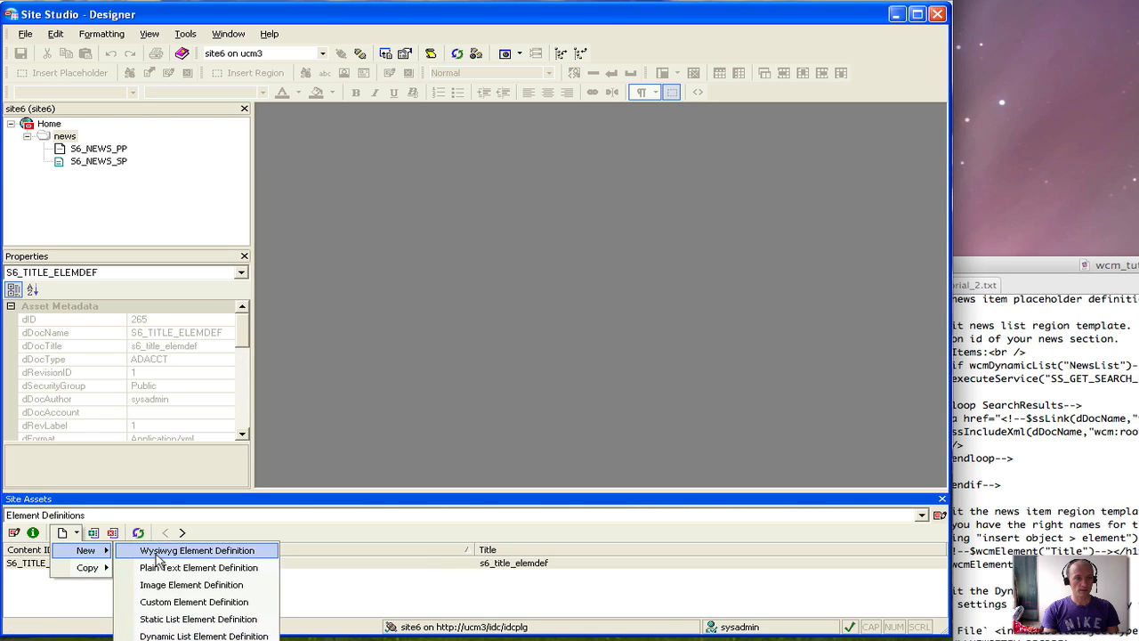
{"action": "left_click", "coordinate": [163, 554]}
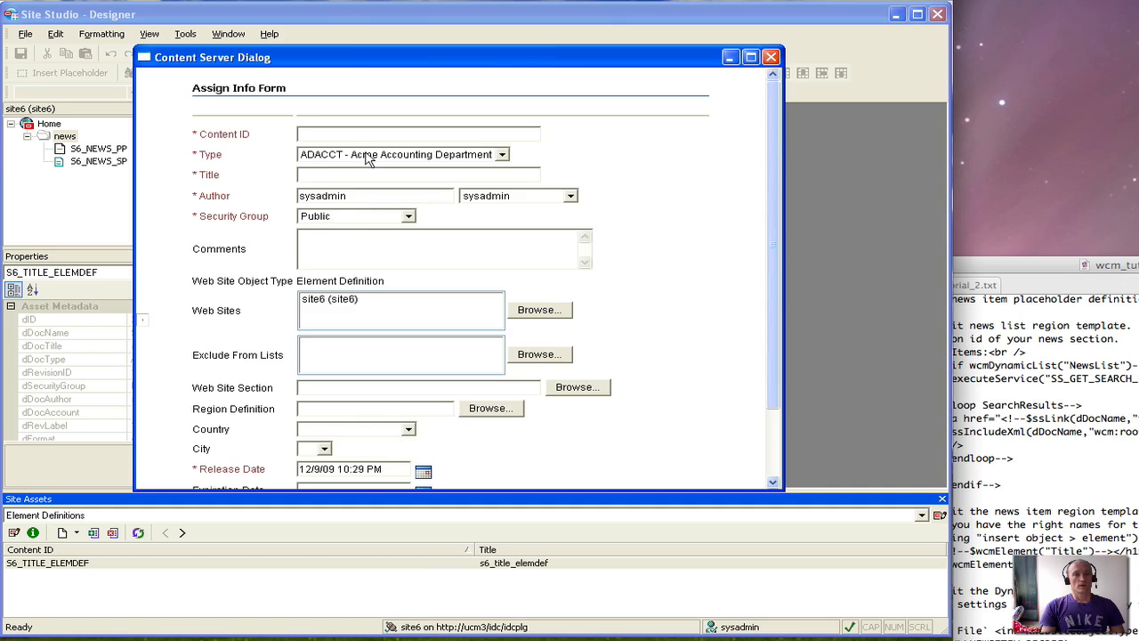
{"action": "left_click", "coordinate": [352, 134]}
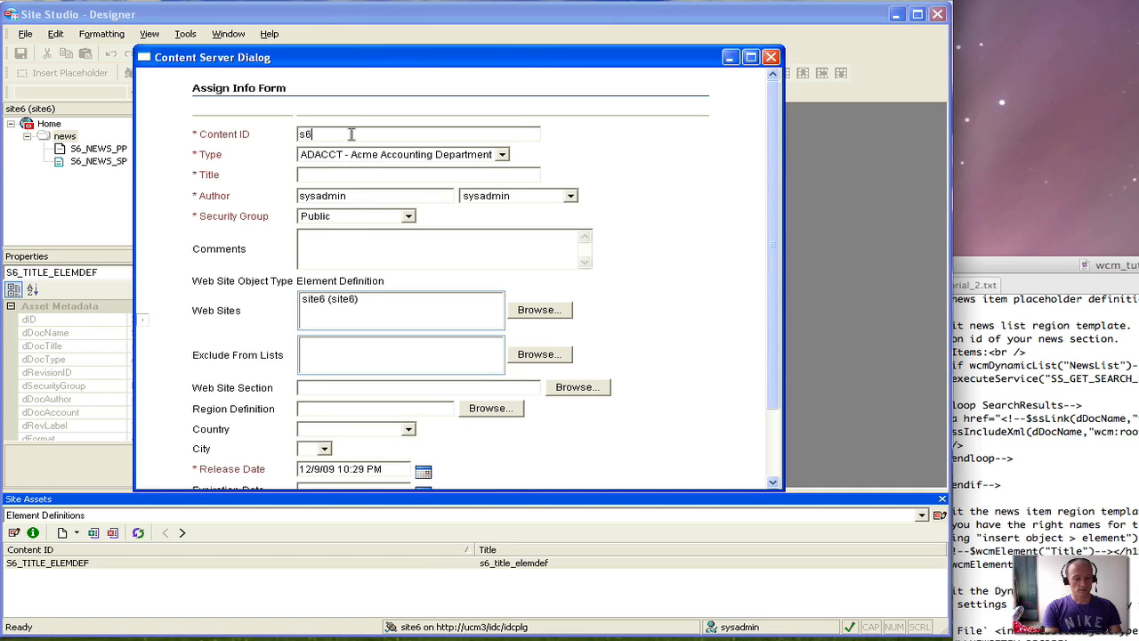
{"action": "type", "text": "s6_body_elemdef"}
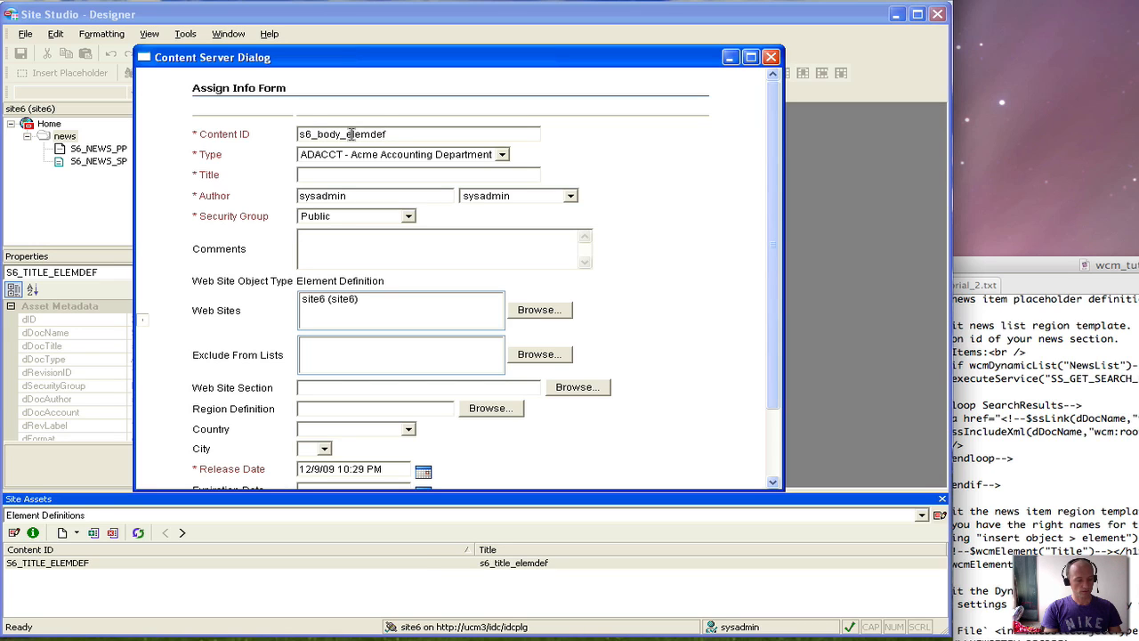
{"action": "double_click", "coordinate": [351, 133]}
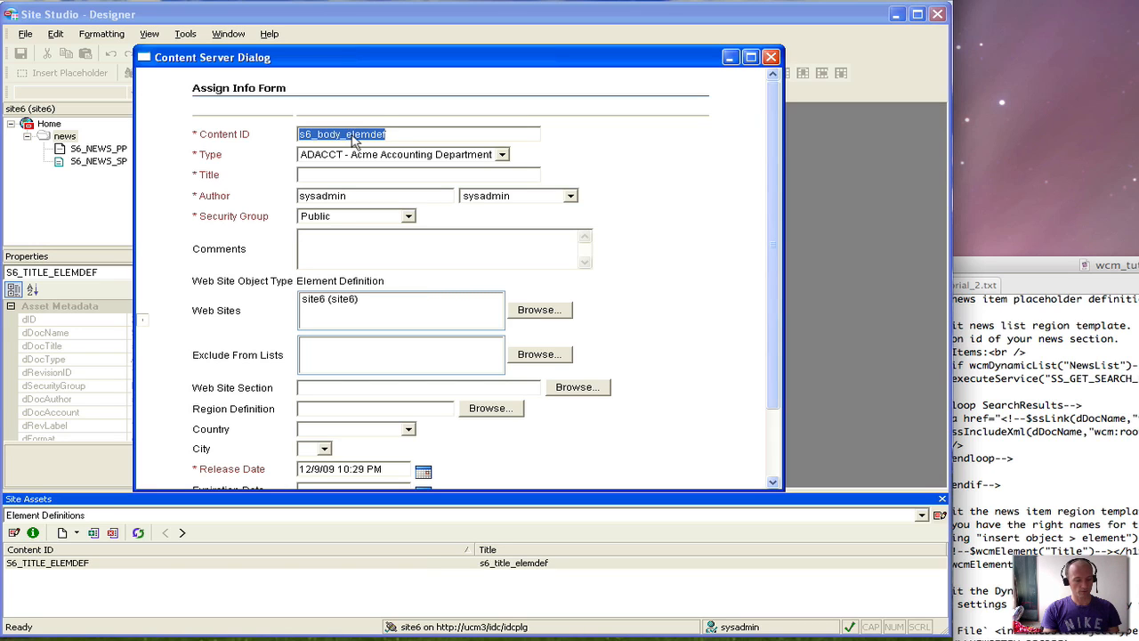
{"action": "key", "text": "ctrl+c"}
{"action": "left_click", "coordinate": [329, 174]}
{"action": "key", "text": "ctrl+v"}
{"action": "scroll", "coordinate": [427, 356], "scroll_direction": "down", "scroll_amount": 3}
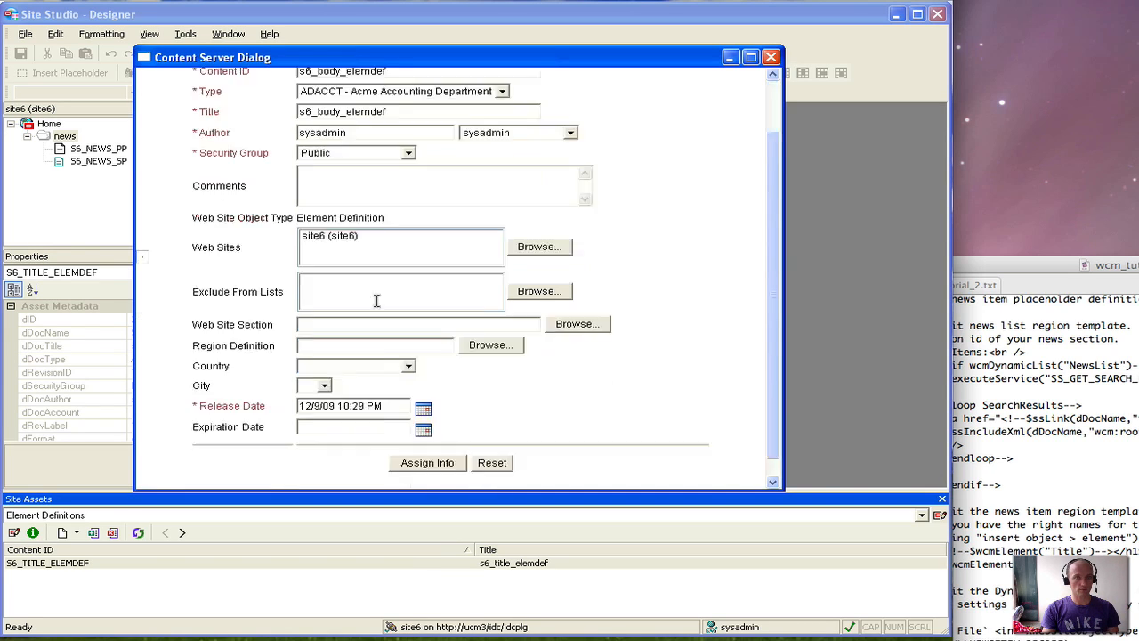
{"action": "left_click", "coordinate": [429, 443]}
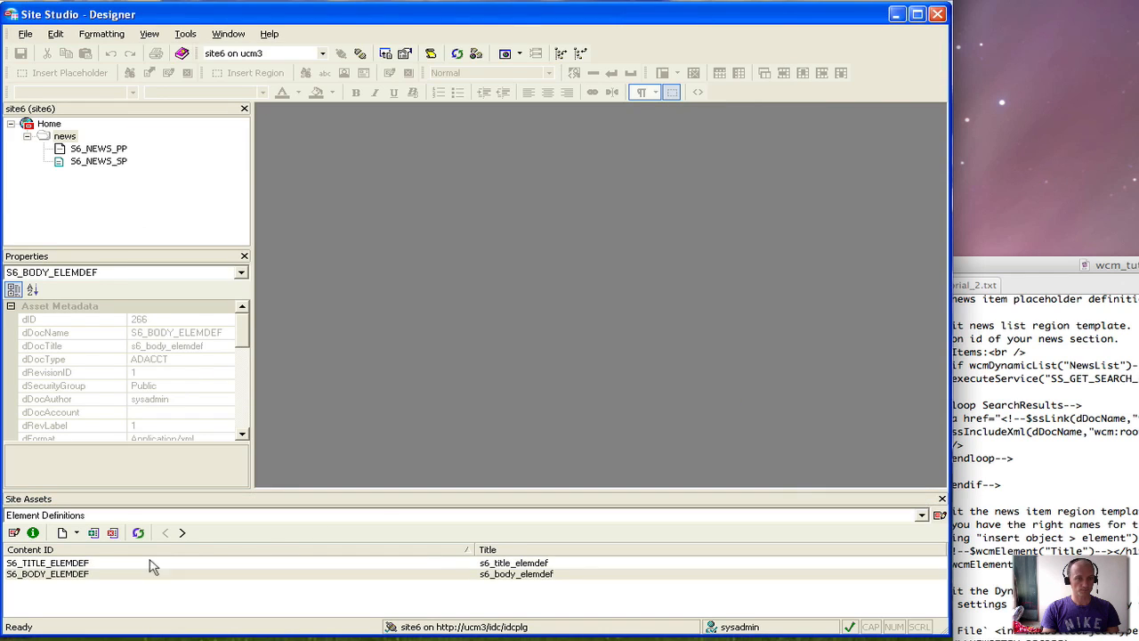
Create a dynamic list element definition in the site assets with content ID and title s6_newslisting_elemdef.
{"action": "left_click", "coordinate": [76, 532]}
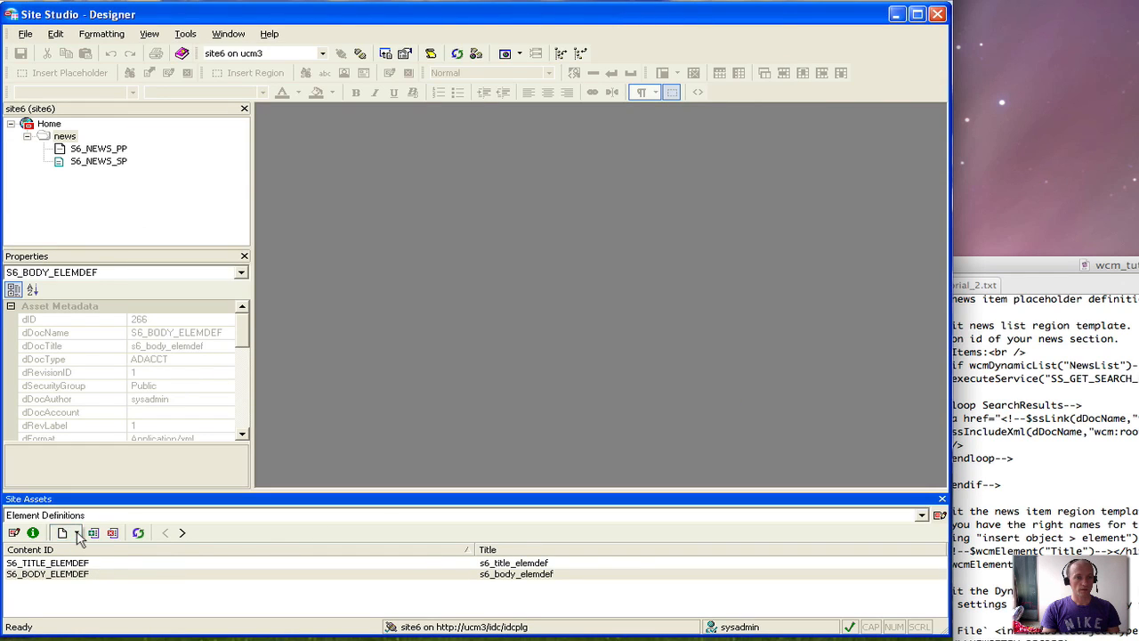
{"action": "mouse_move", "coordinate": [89, 550]}
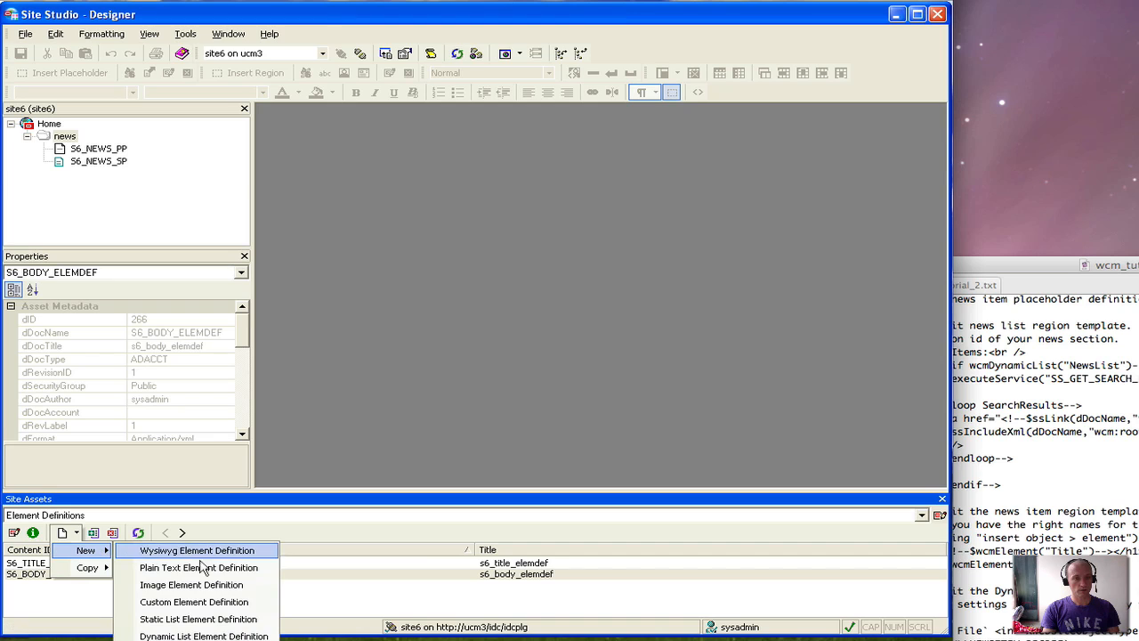
{"action": "left_click", "coordinate": [187, 635]}
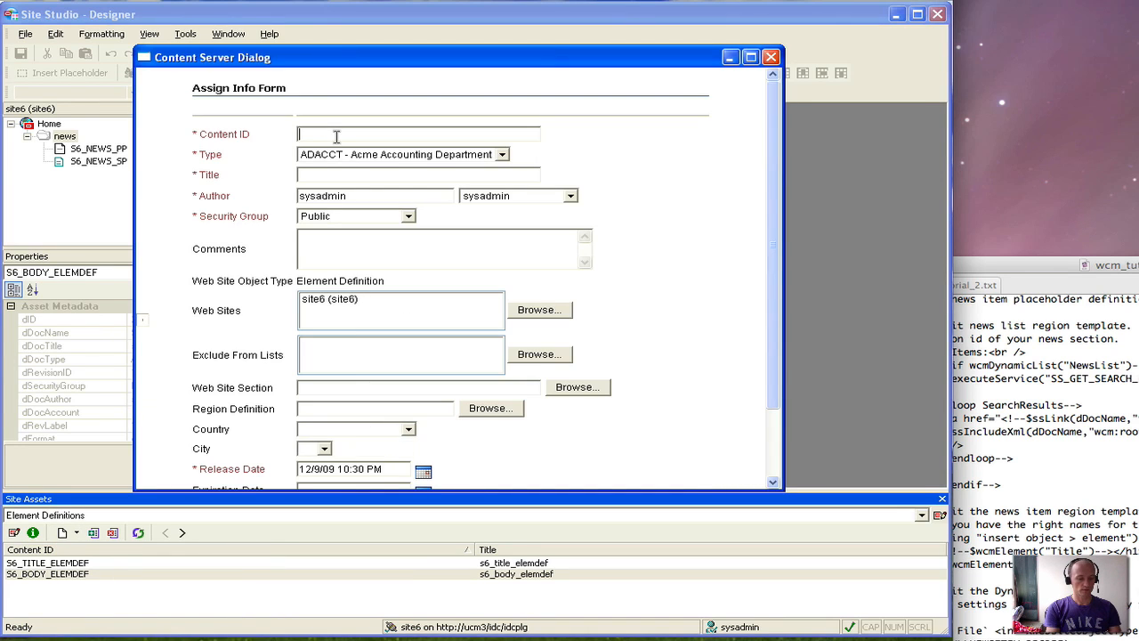
{"action": "type", "text": "s6_newslisting_elemdef"}
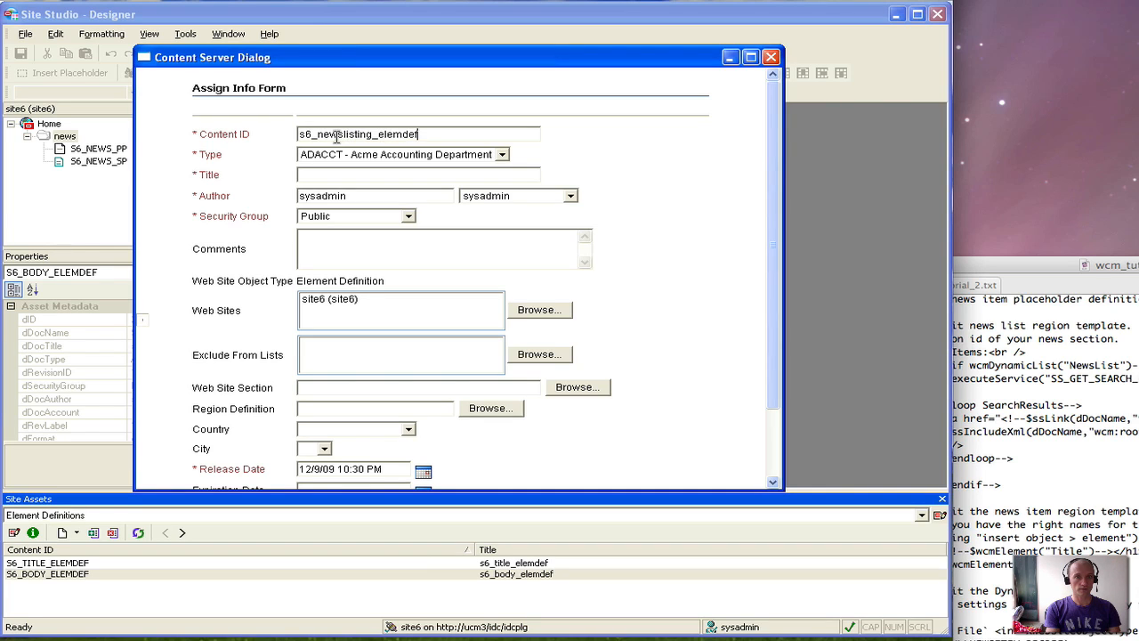
{"action": "double_click", "coordinate": [336, 135]}
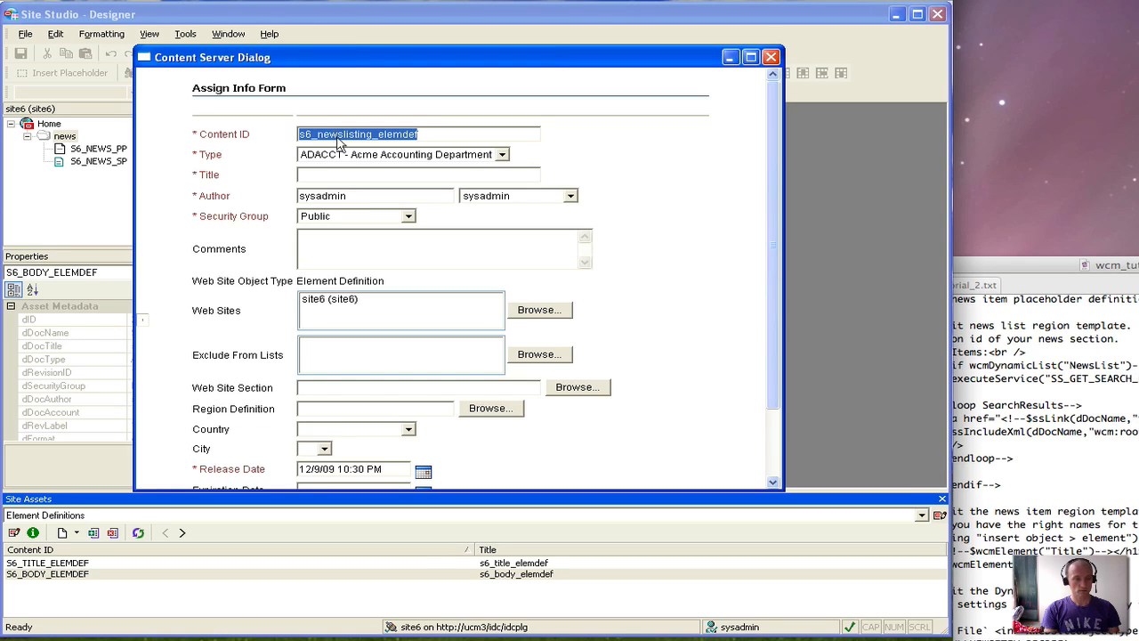
{"action": "scroll", "coordinate": [365, 174], "scroll_direction": "down", "scroll_amount": 2}
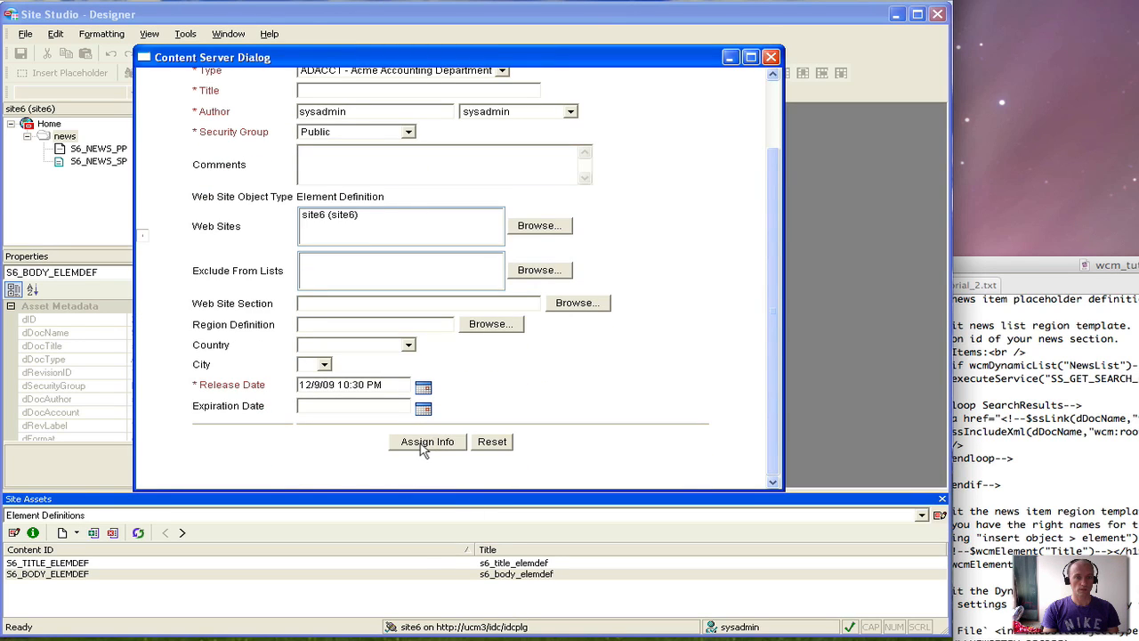
{"action": "left_click", "coordinate": [425, 443]}
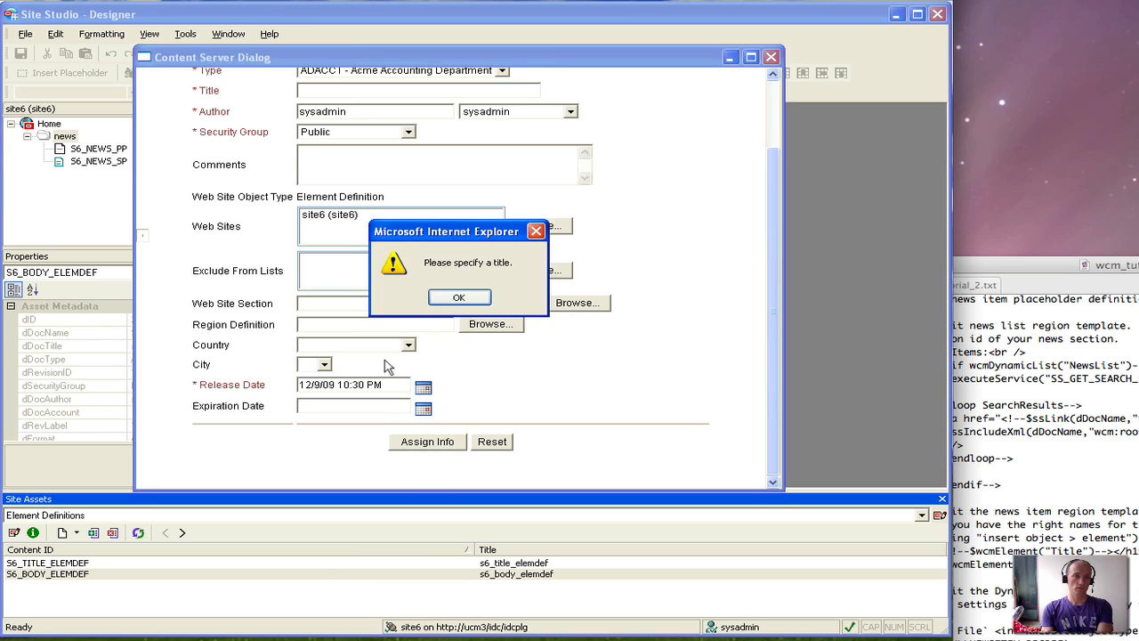
{"action": "left_click", "coordinate": [458, 298]}
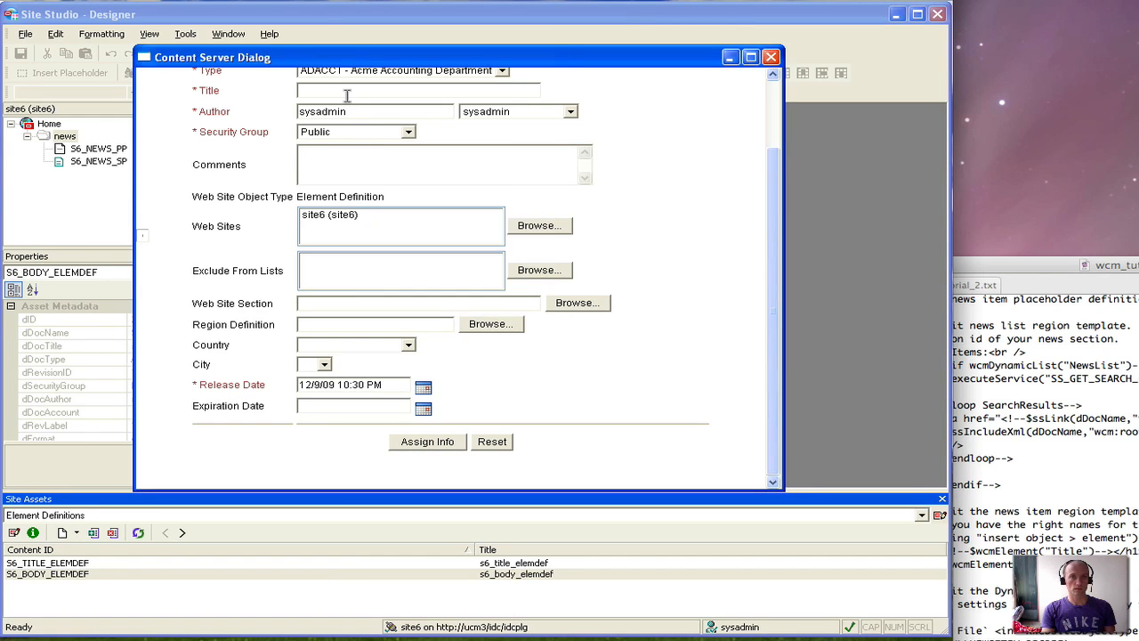
{"action": "key", "text": "ctrl+v"}
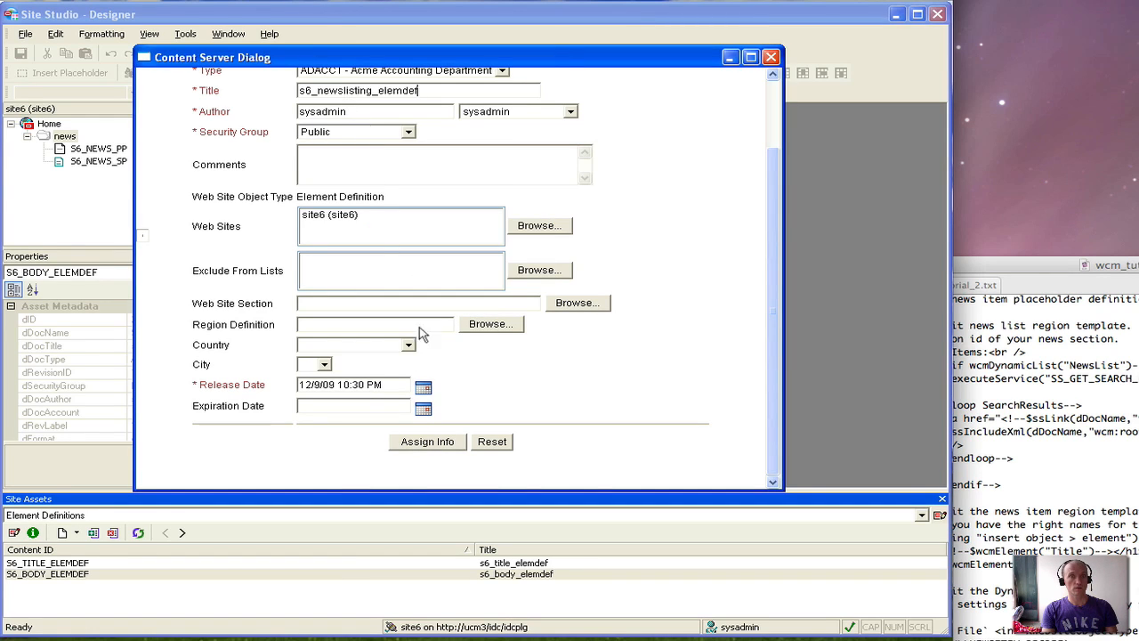
{"action": "left_click", "coordinate": [415, 443]}
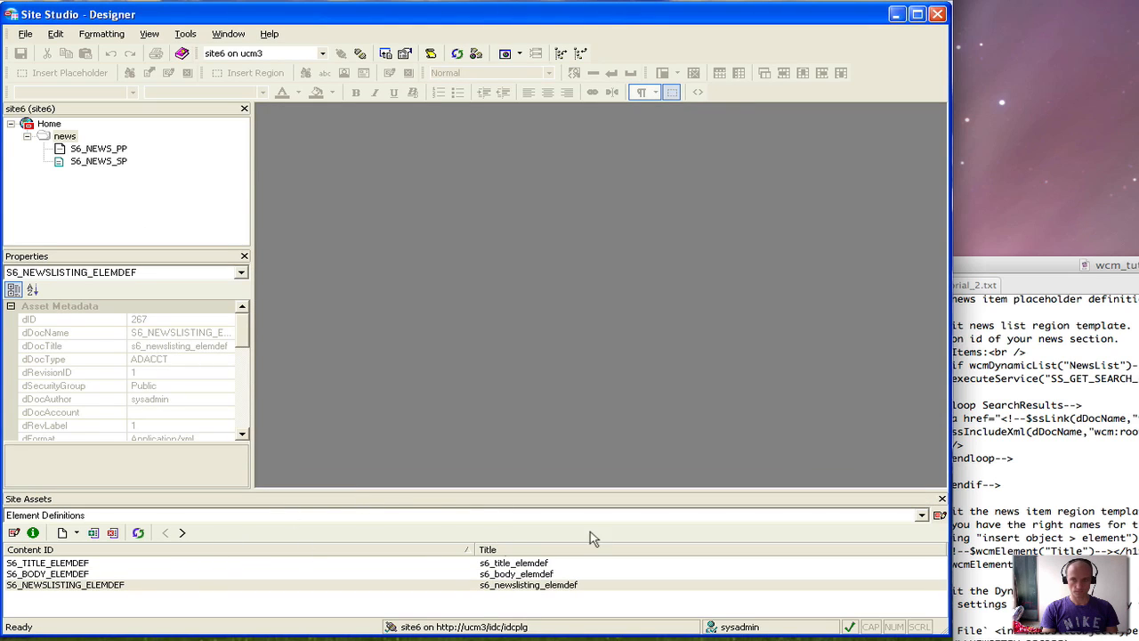
Create a region definition in the site assets with content ID and title s6_newslisting_regdef.
{"action": "scroll", "coordinate": [1059, 401], "scroll_direction": "up", "scroll_amount": 15}
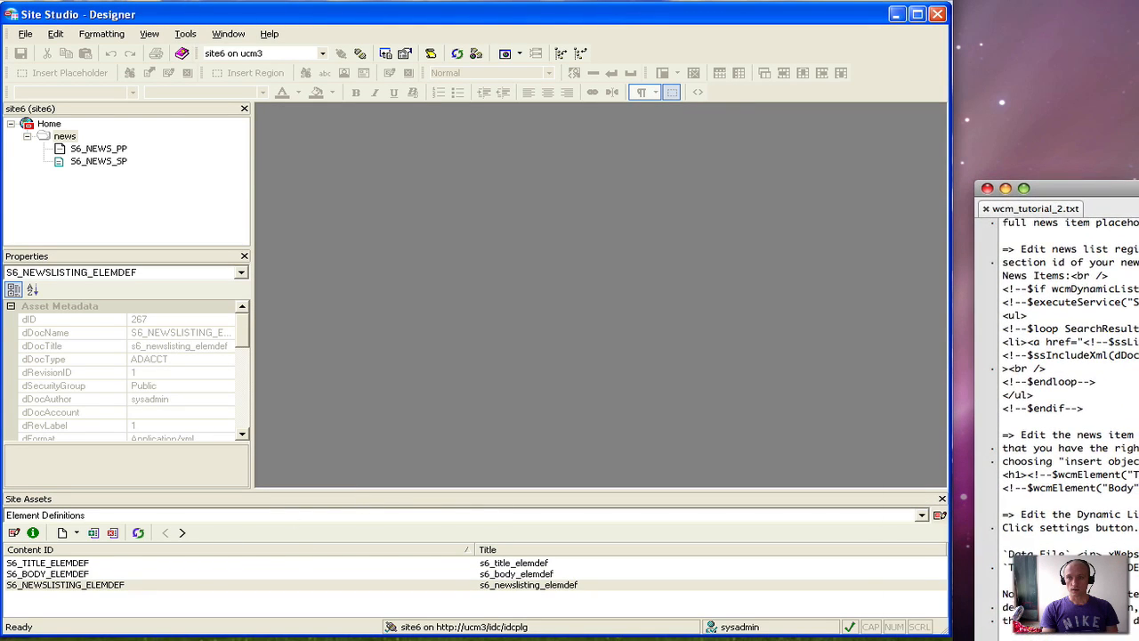
{"action": "scroll", "coordinate": [1059, 401], "scroll_direction": "down", "scroll_amount": 6}
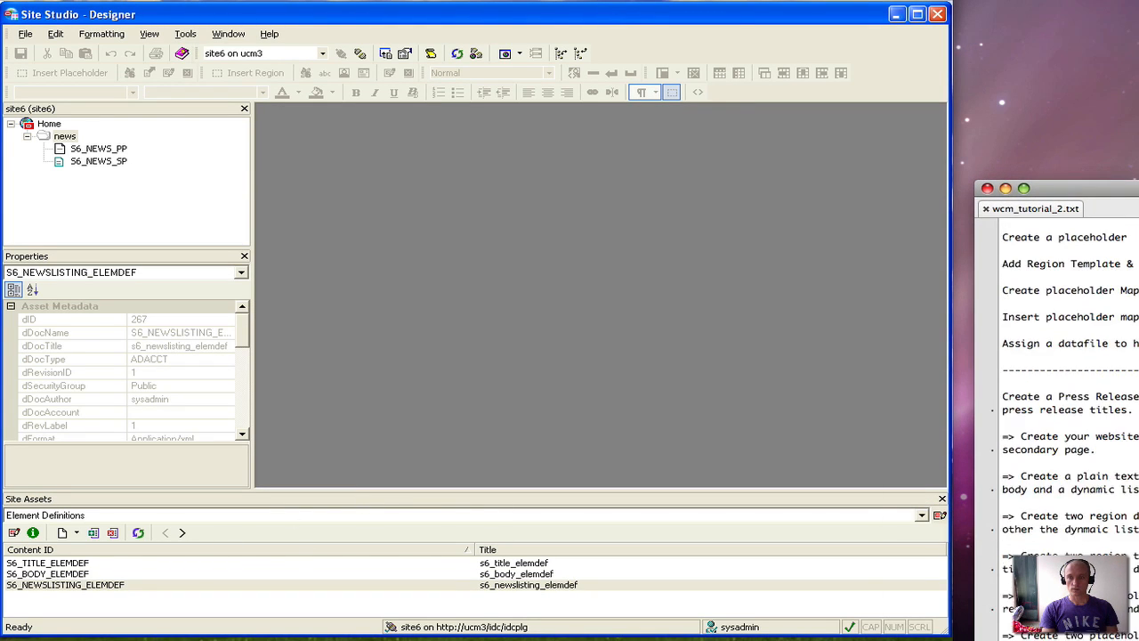
{"action": "left_click", "coordinate": [92, 517]}
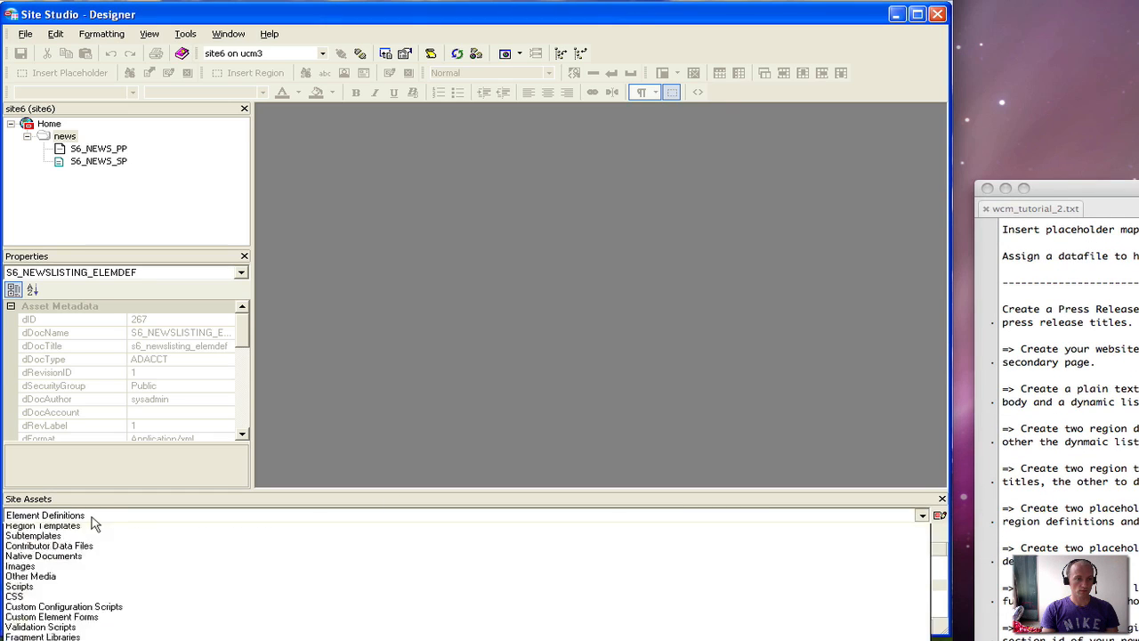
{"action": "left_click", "coordinate": [92, 540]}
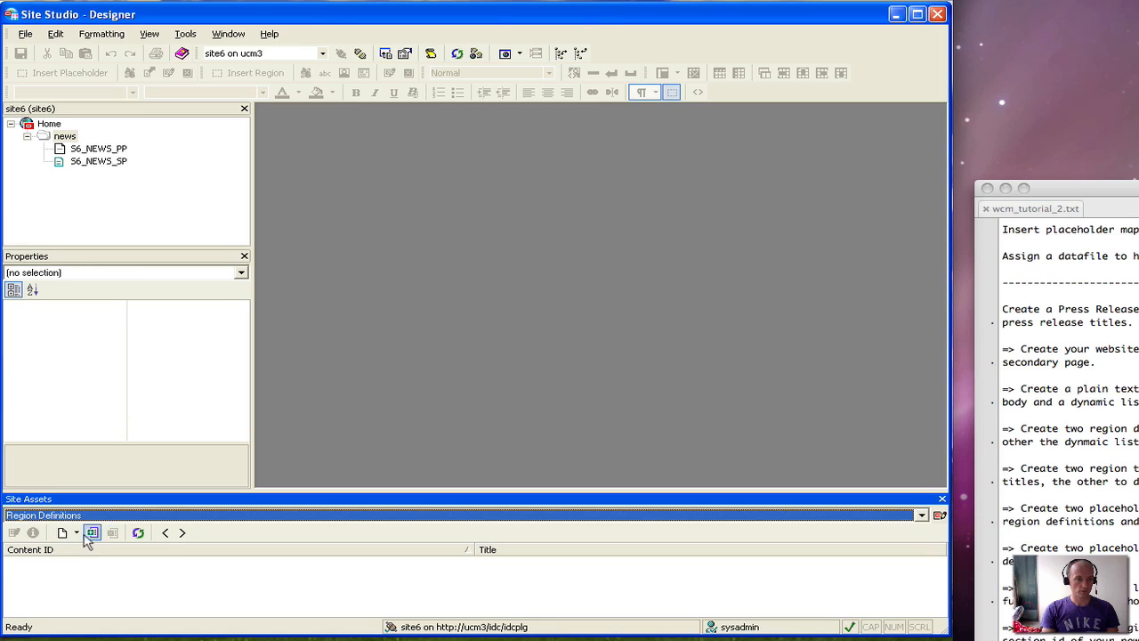
{"action": "left_click", "coordinate": [77, 533]}
{"action": "mouse_move", "coordinate": [89, 550]}
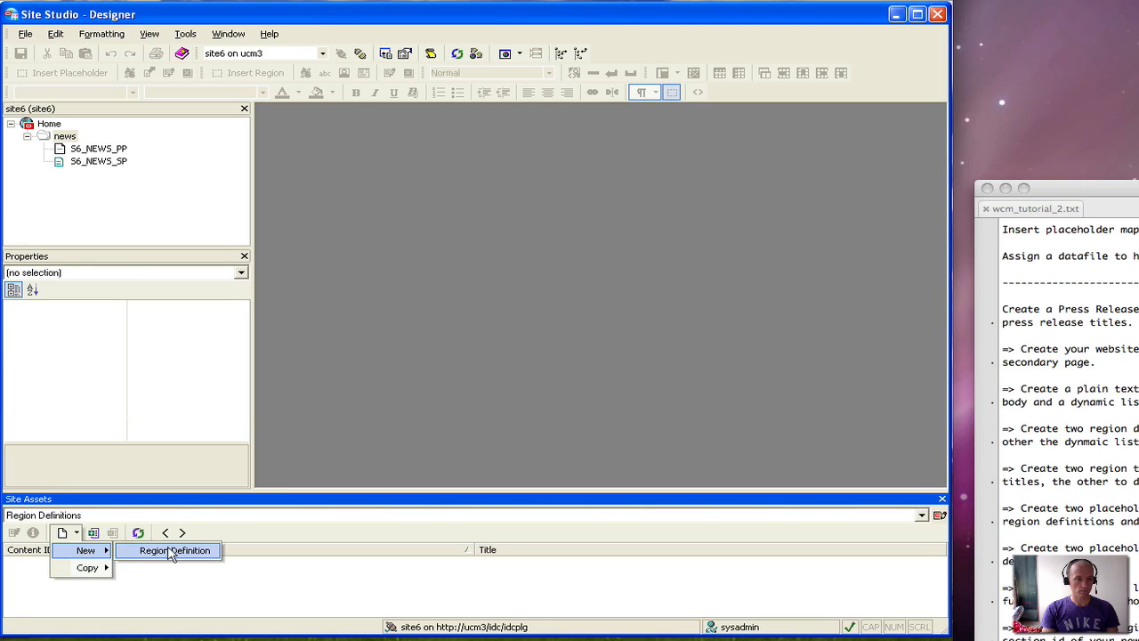
{"action": "left_click", "coordinate": [169, 549]}
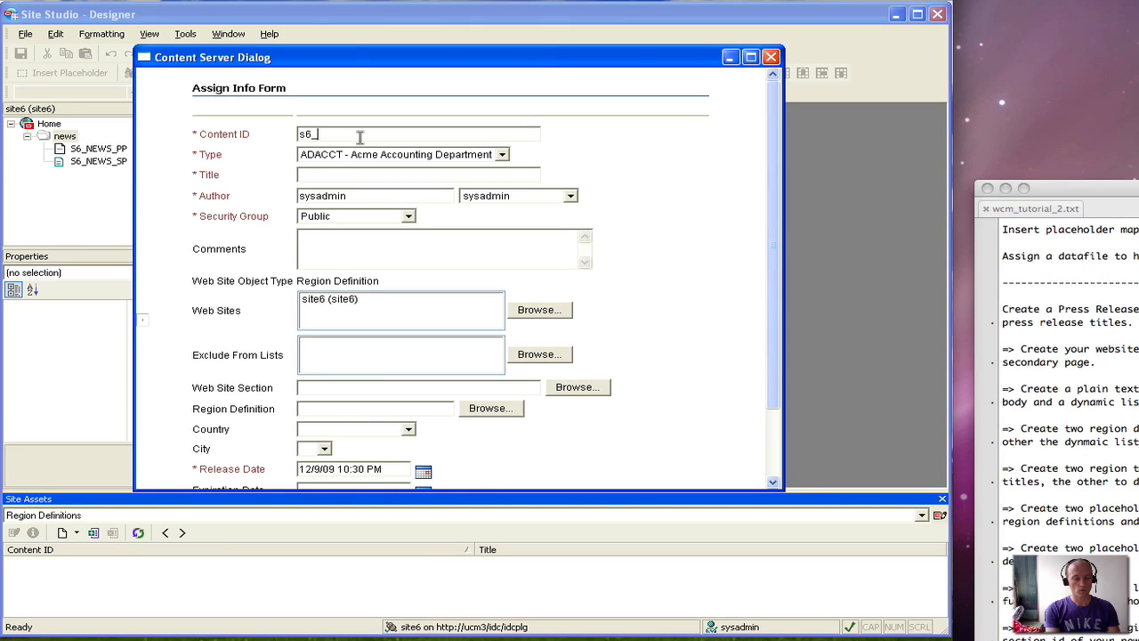
{"action": "key", "text": "BackSpace"}
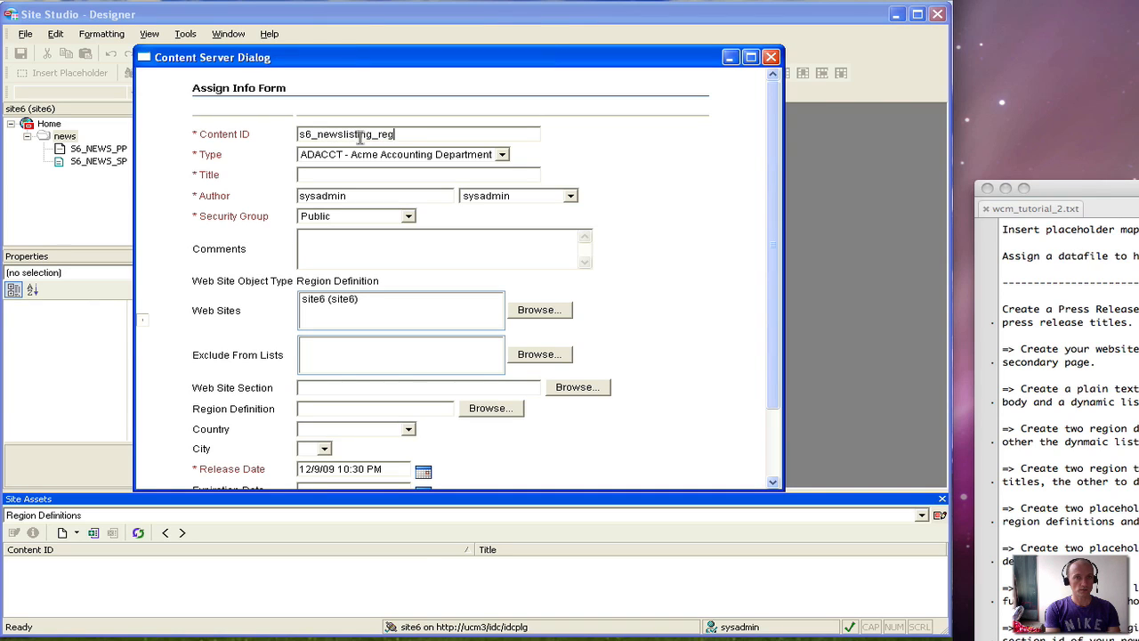
{"action": "double_click", "coordinate": [359, 134]}
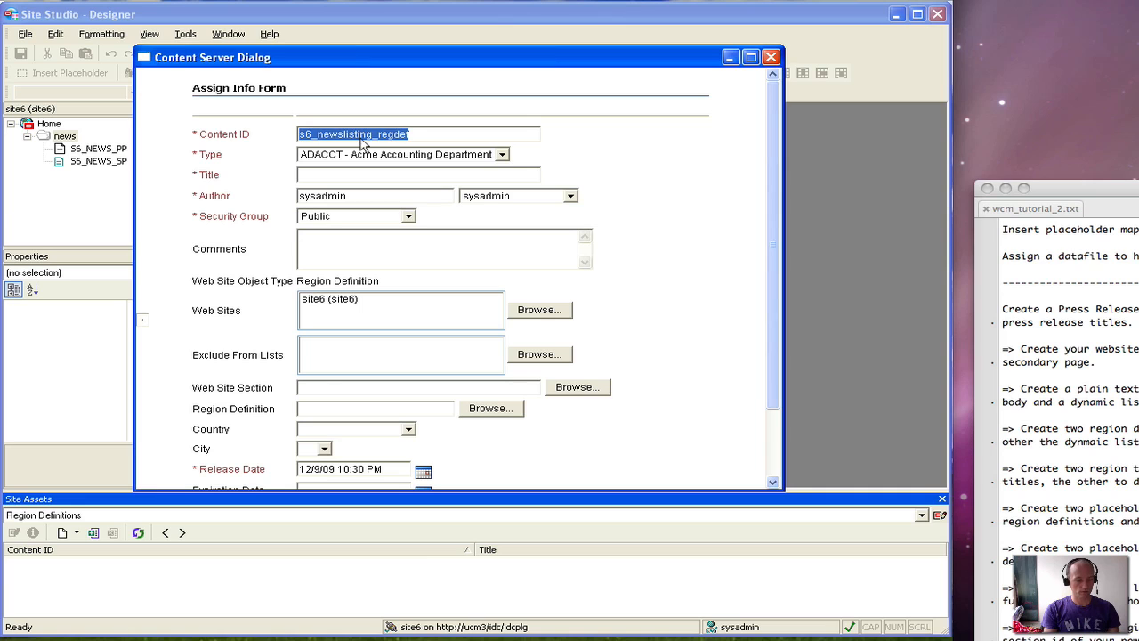
{"action": "key", "text": "Tab"}
{"action": "key", "text": "Tab"}
{"action": "key", "text": "ctrl+v"}
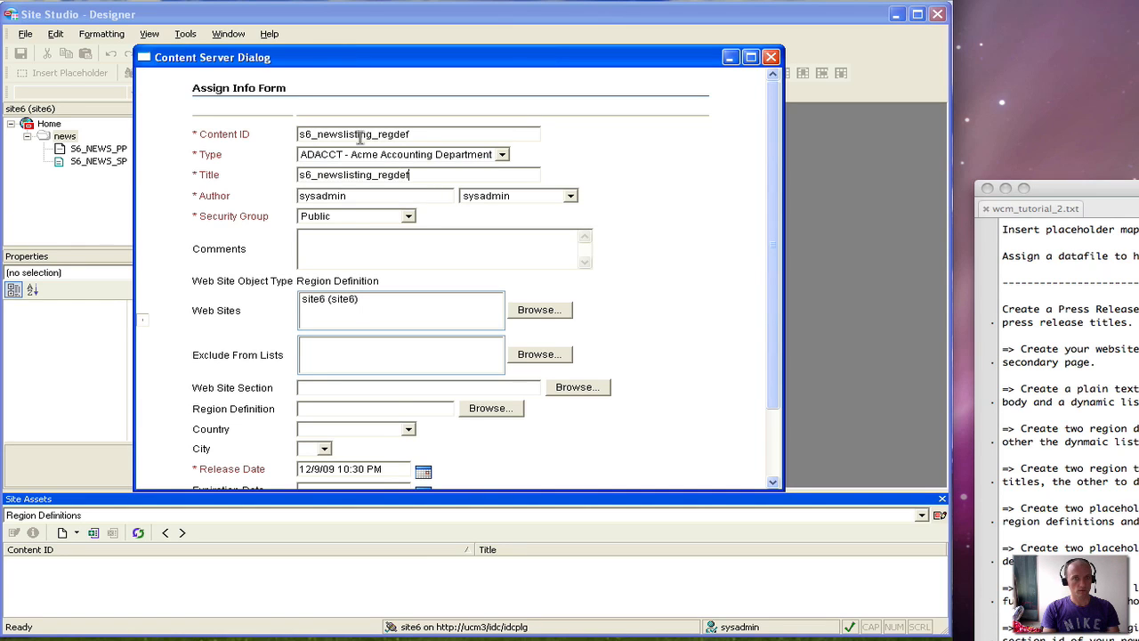
{"action": "scroll", "coordinate": [350, 276], "scroll_direction": "down", "scroll_amount": 3}
{"action": "left_click", "coordinate": [441, 445]}
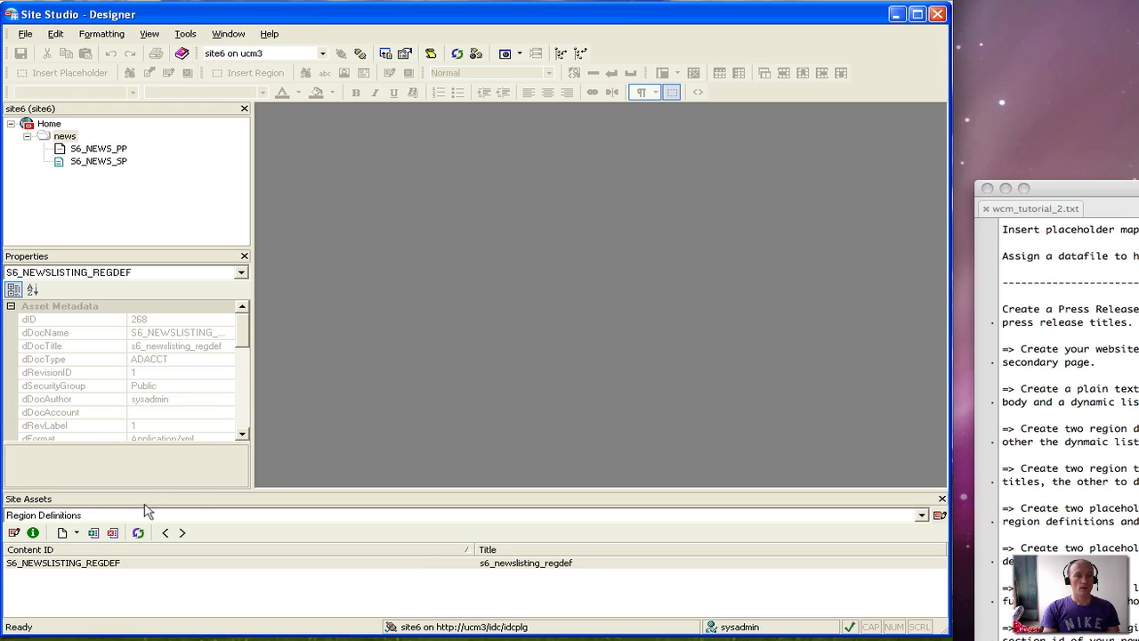
Create a second region definition in the site assets with content ID and title s6_newsdetail_regdef.
{"action": "left_click", "coordinate": [76, 533]}
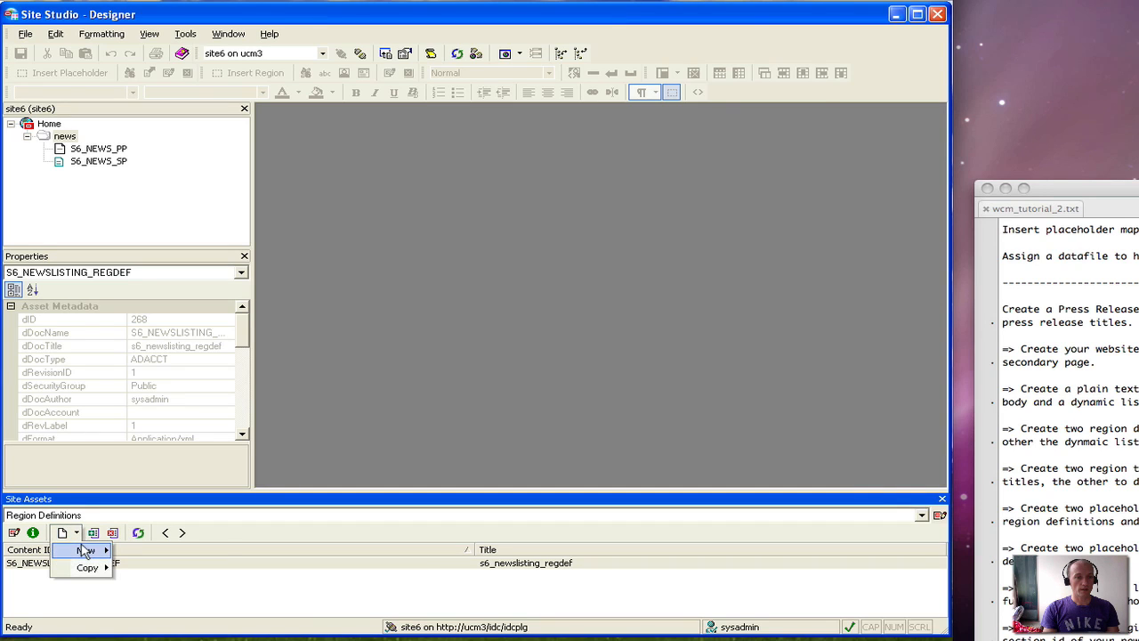
{"action": "mouse_move", "coordinate": [87, 552]}
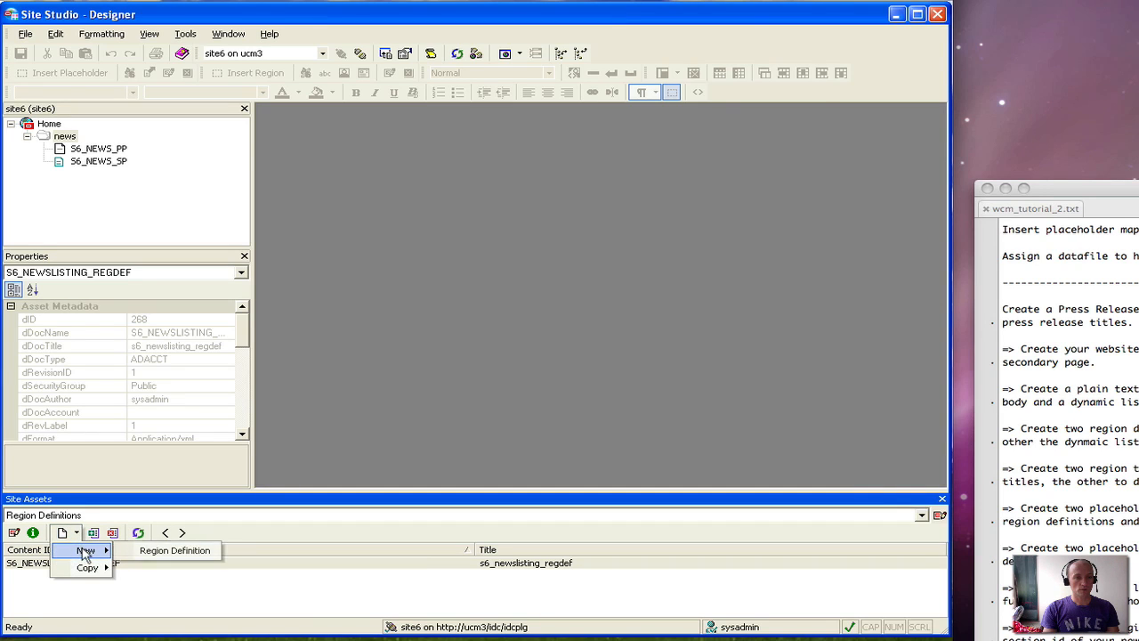
{"action": "left_click", "coordinate": [171, 554]}
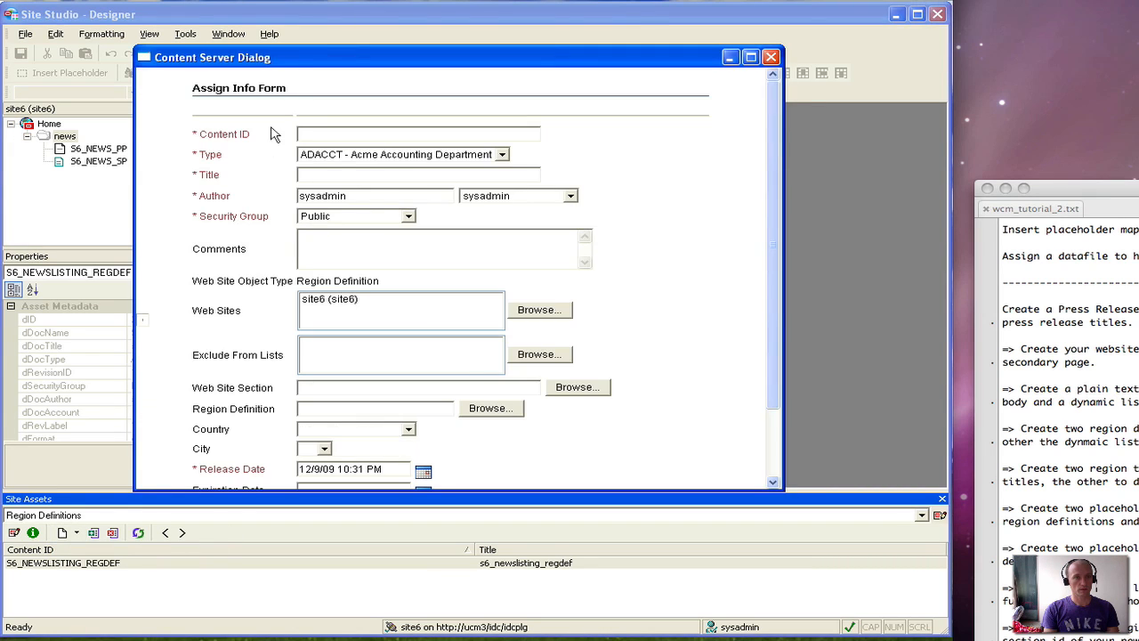
{"action": "left_click", "coordinate": [318, 135]}
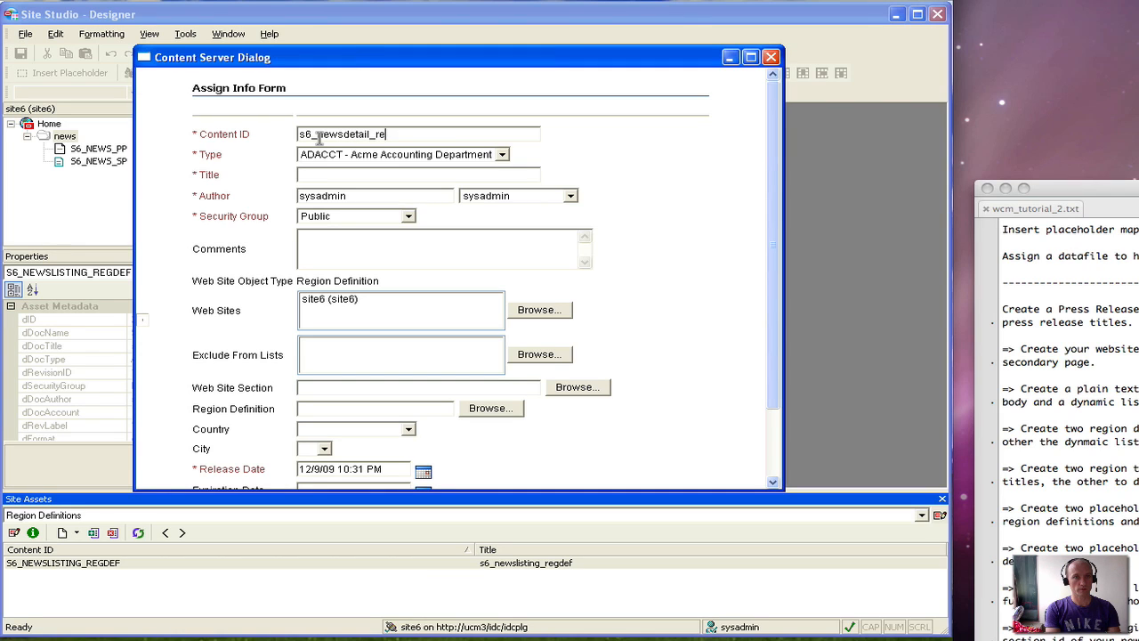
{"action": "double_click", "coordinate": [319, 135]}
{"action": "key", "text": "ctrl+c"}
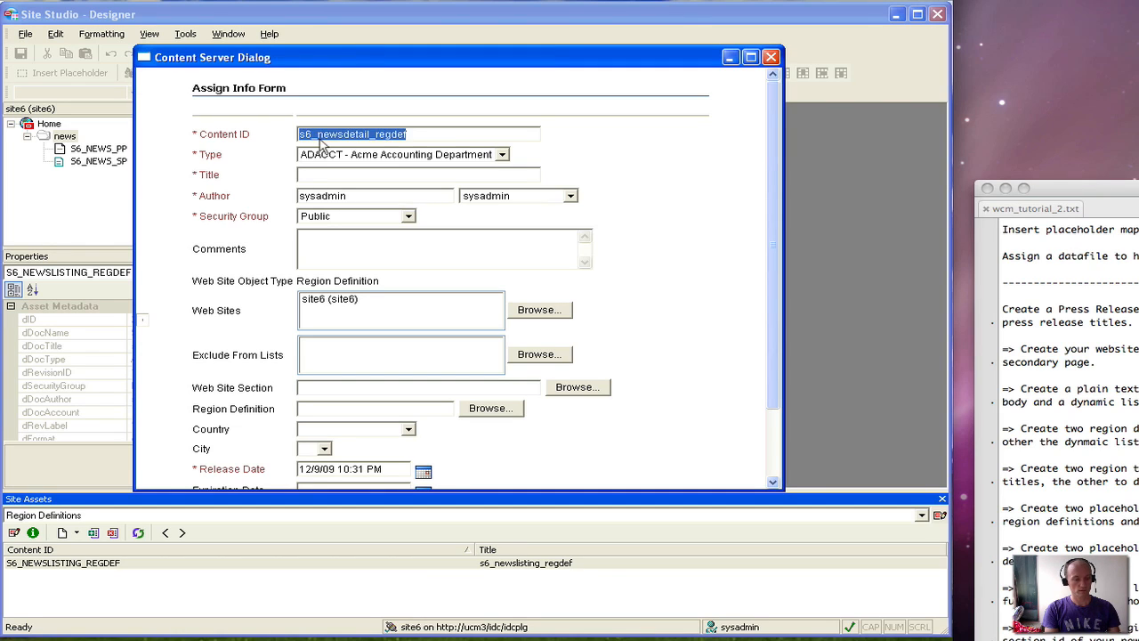
{"action": "left_click", "coordinate": [321, 174]}
{"action": "key", "text": "ctrl+v"}
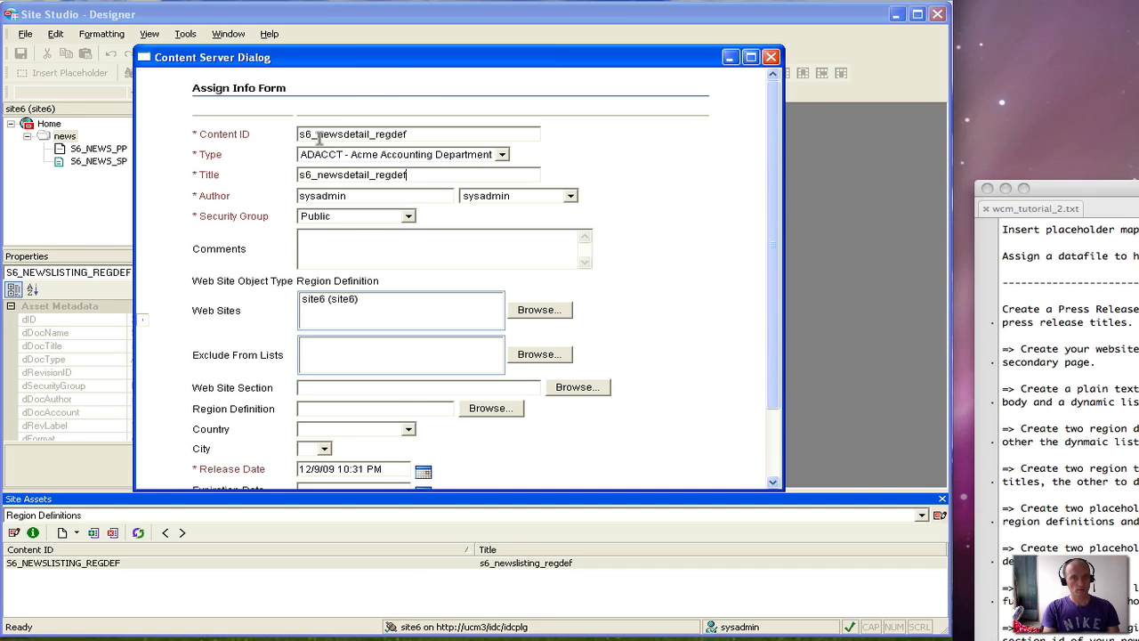
{"action": "scroll", "coordinate": [489, 406], "scroll_direction": "down", "scroll_amount": 3}
{"action": "left_click", "coordinate": [444, 441]}
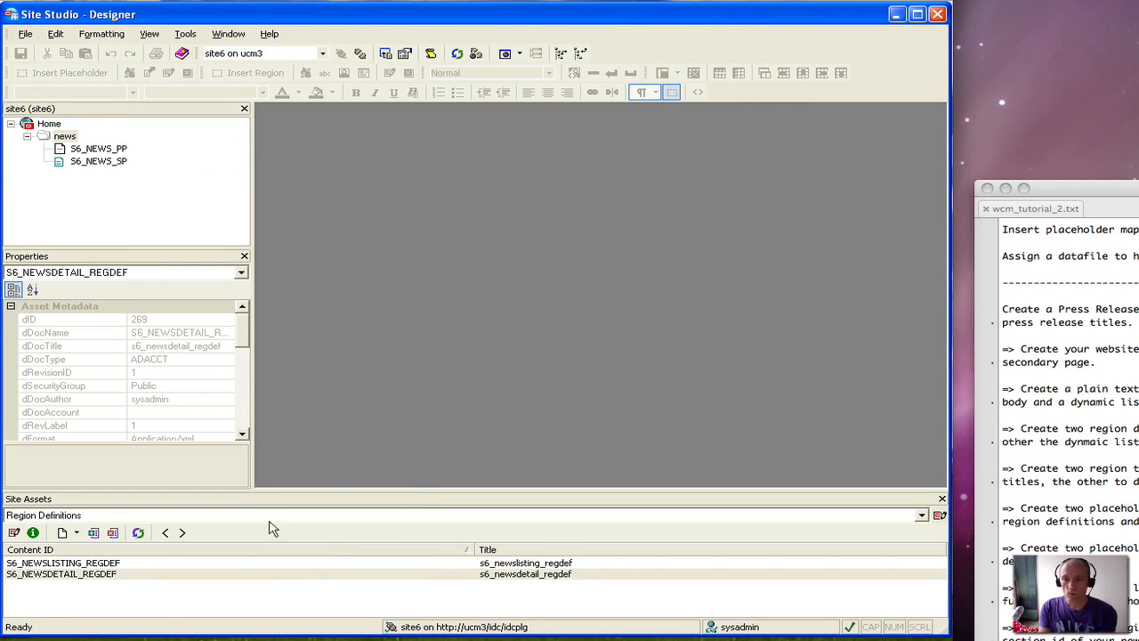
Start a new region template in the site assets based on the S6_NEWSLISTING_REGDEF region definition.
{"action": "left_click", "coordinate": [149, 522]}
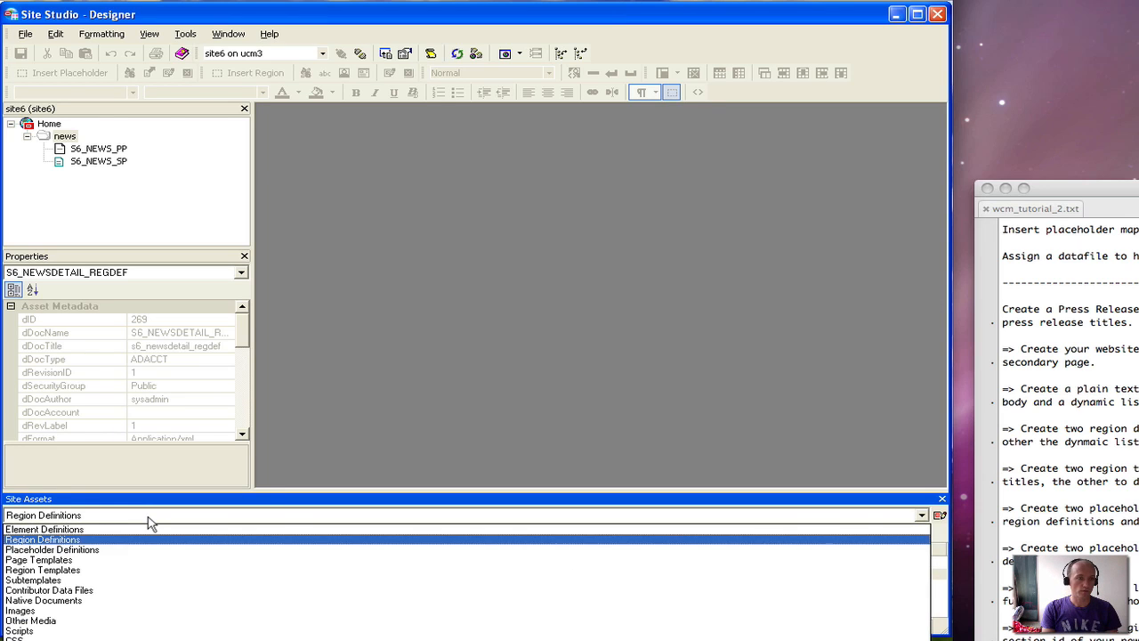
{"action": "left_click", "coordinate": [118, 570]}
{"action": "left_click", "coordinate": [75, 533]}
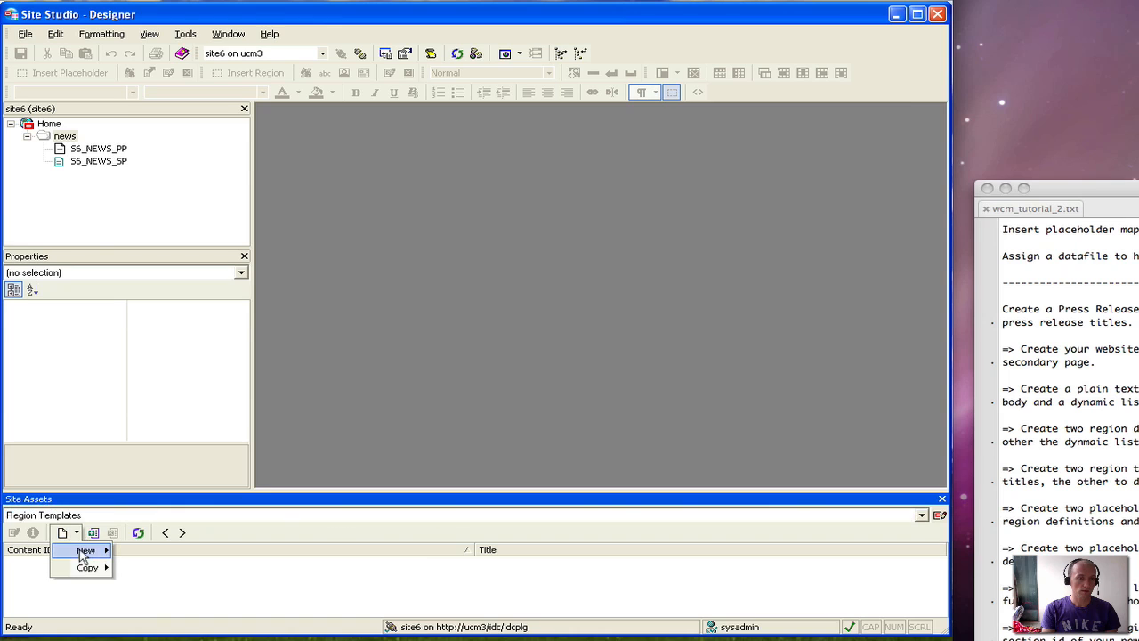
{"action": "mouse_move", "coordinate": [86, 559]}
{"action": "left_click", "coordinate": [178, 552]}
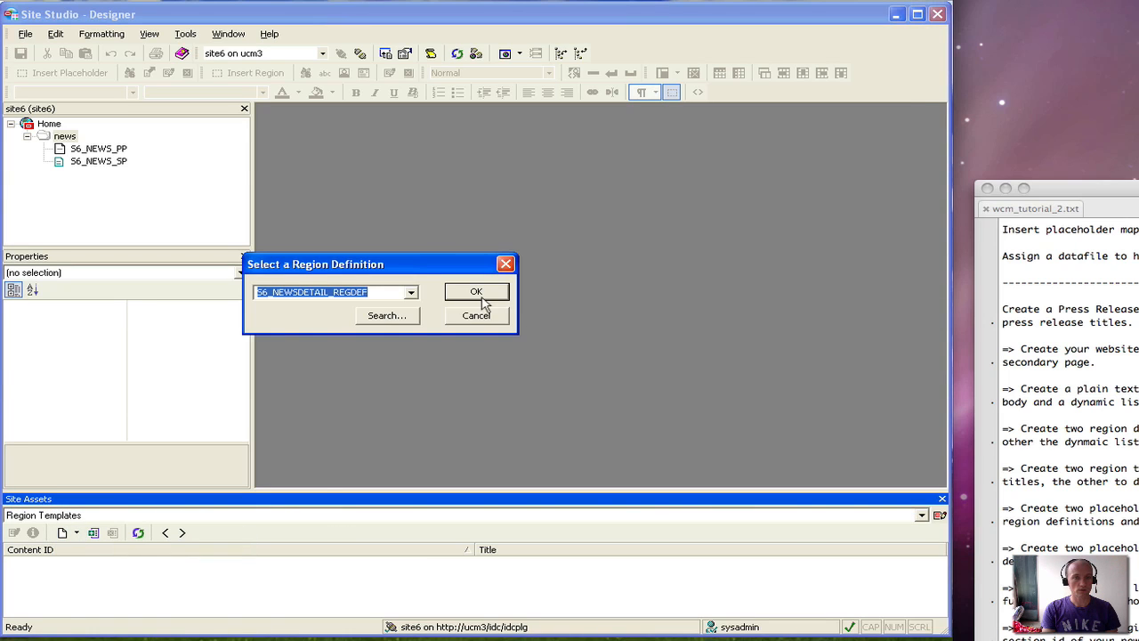
{"action": "left_click", "coordinate": [411, 292]}
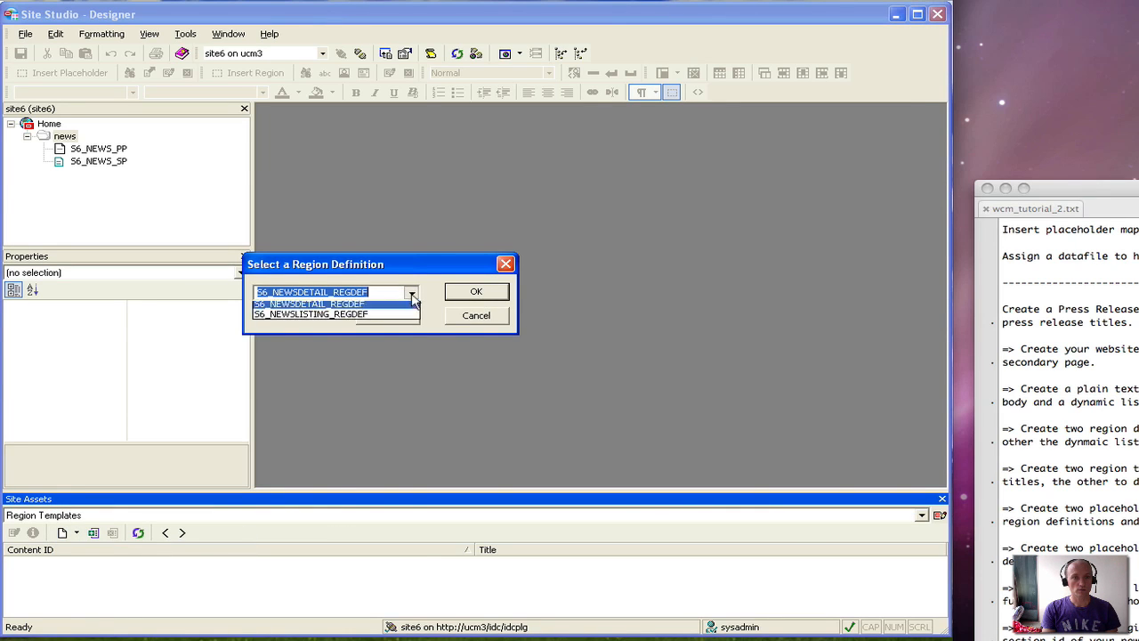
{"action": "left_click", "coordinate": [400, 318]}
{"action": "left_click", "coordinate": [472, 292]}
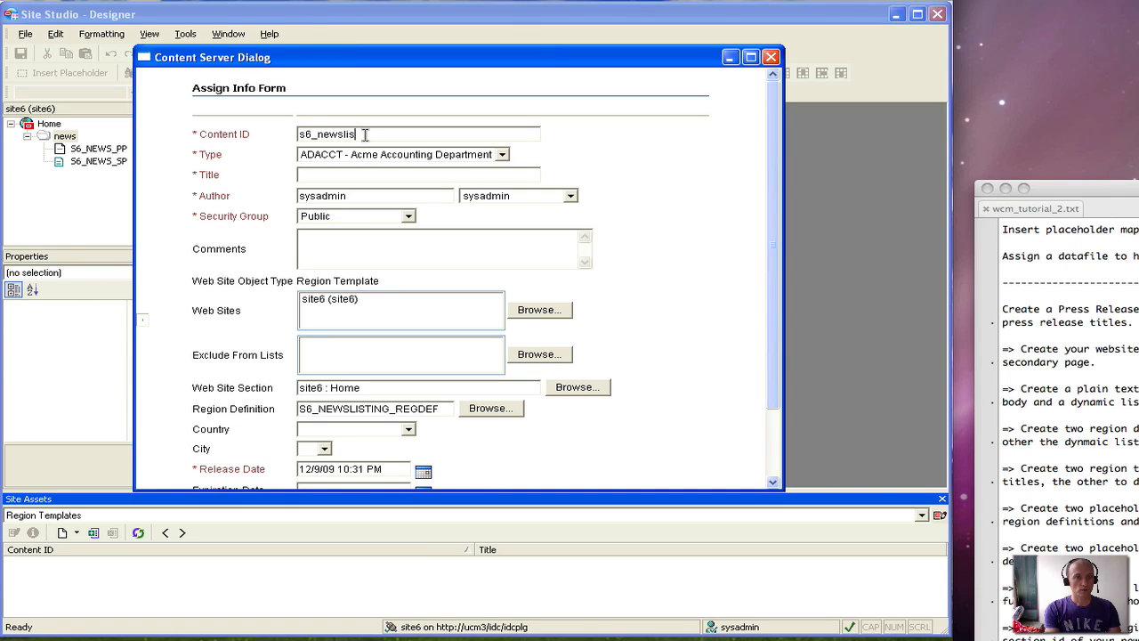
Assign content ID and title s6_newslist_regtemp to the new region template and submit its info form.
{"action": "type", "text": "regio"}
{"action": "type", "text": "mp"}
{"action": "double_click", "coordinate": [365, 134]}
{"action": "key", "text": "ctrl+c"}
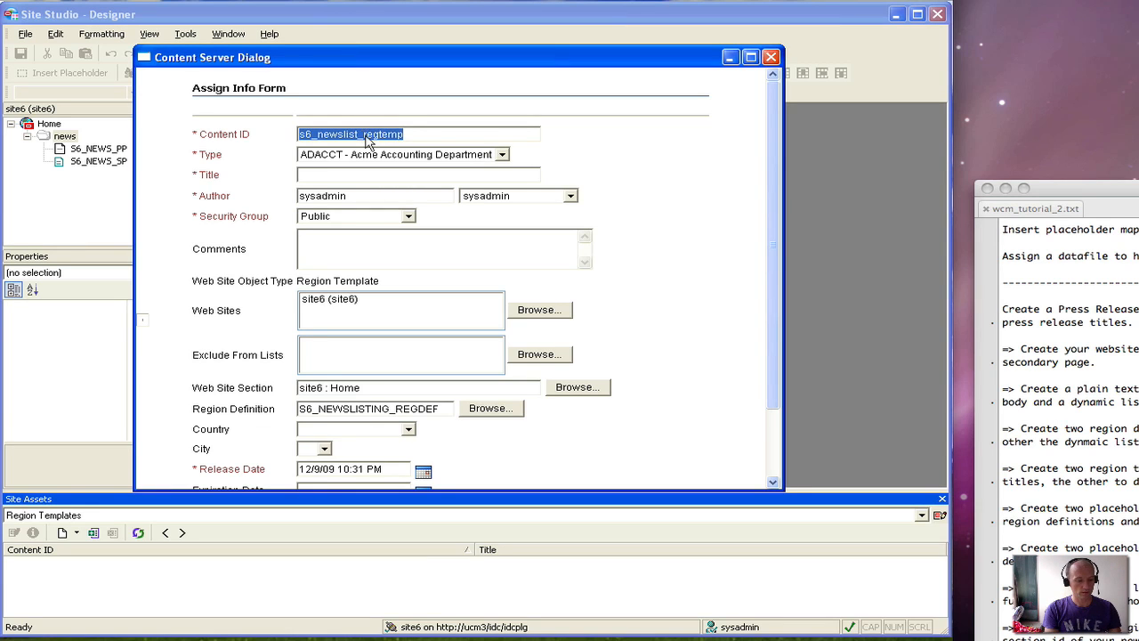
{"action": "key", "text": "Tab"}
{"action": "key", "text": "Tab"}
{"action": "key", "text": "ctrl+v"}
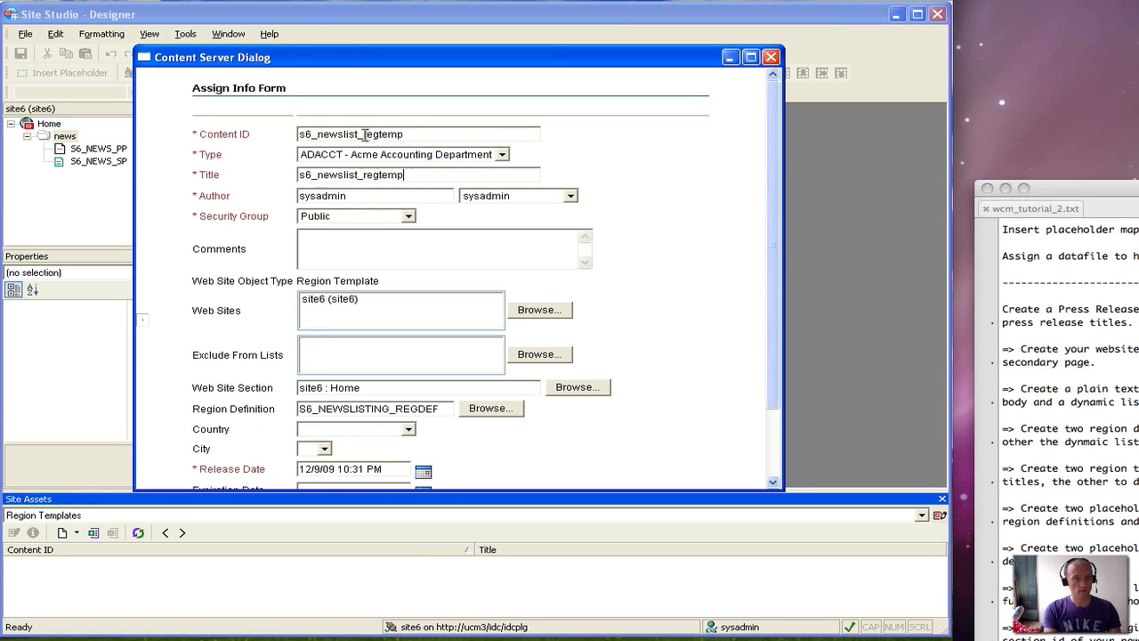
{"action": "scroll", "coordinate": [351, 234], "scroll_direction": "down", "scroll_amount": 3}
{"action": "left_click", "coordinate": [427, 442]}
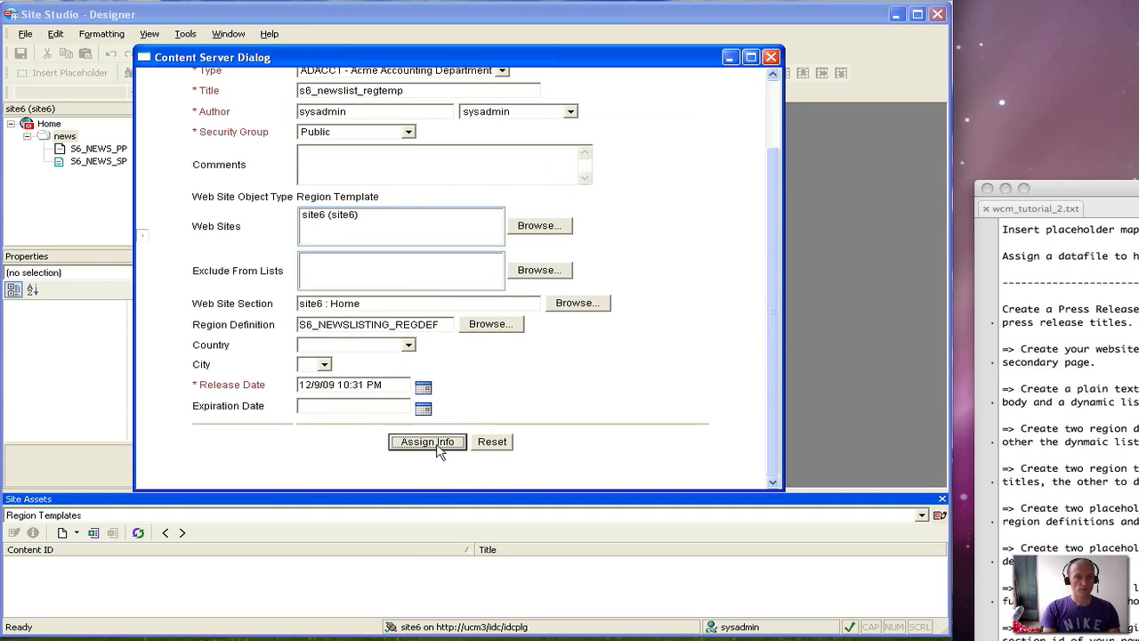
Create a second region template in the site assets based on S6_NEWSDETAIL_REGDEF, with content ID and title s6_newsdetail_regtemp.
{"action": "left_click", "coordinate": [77, 532]}
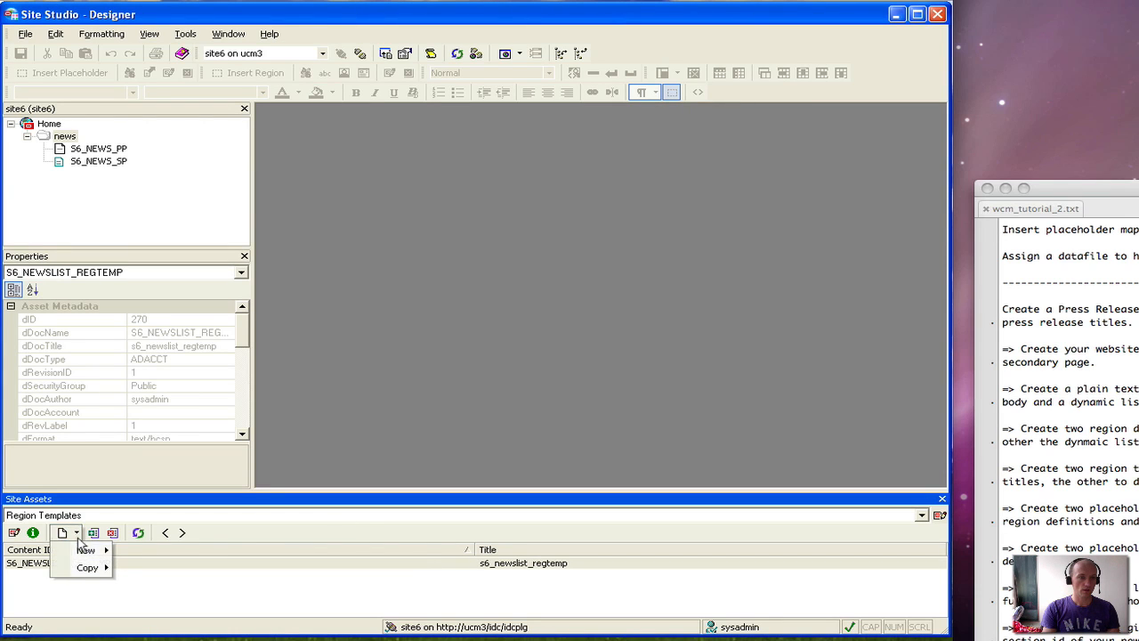
{"action": "mouse_move", "coordinate": [84, 546]}
{"action": "left_click", "coordinate": [178, 548]}
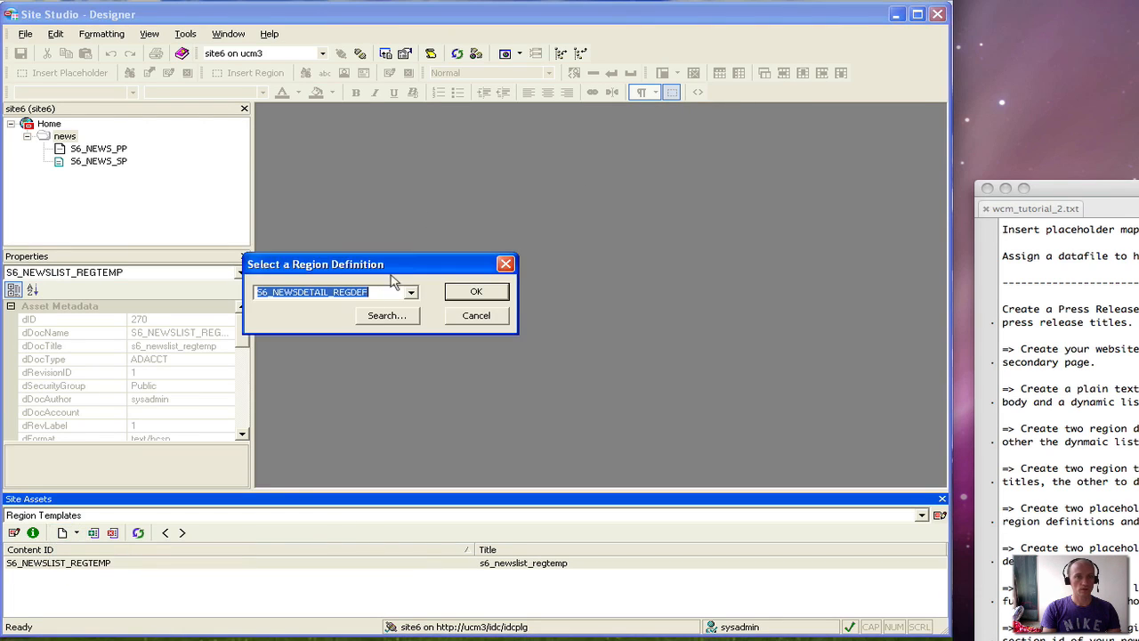
{"action": "left_click", "coordinate": [484, 292]}
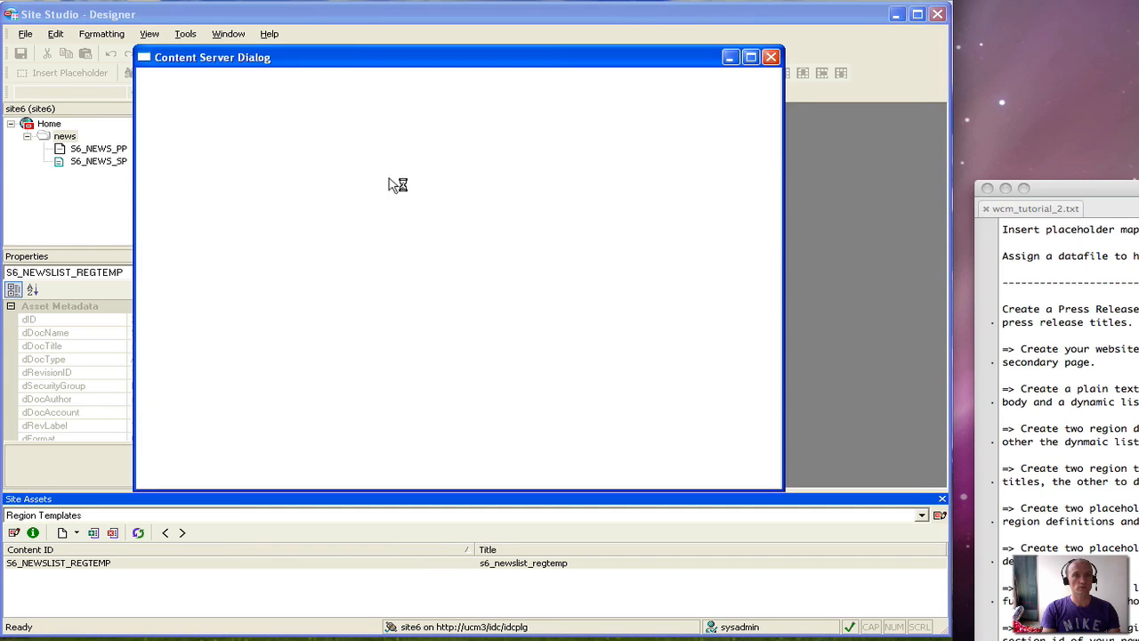
{"action": "left_click", "coordinate": [318, 135]}
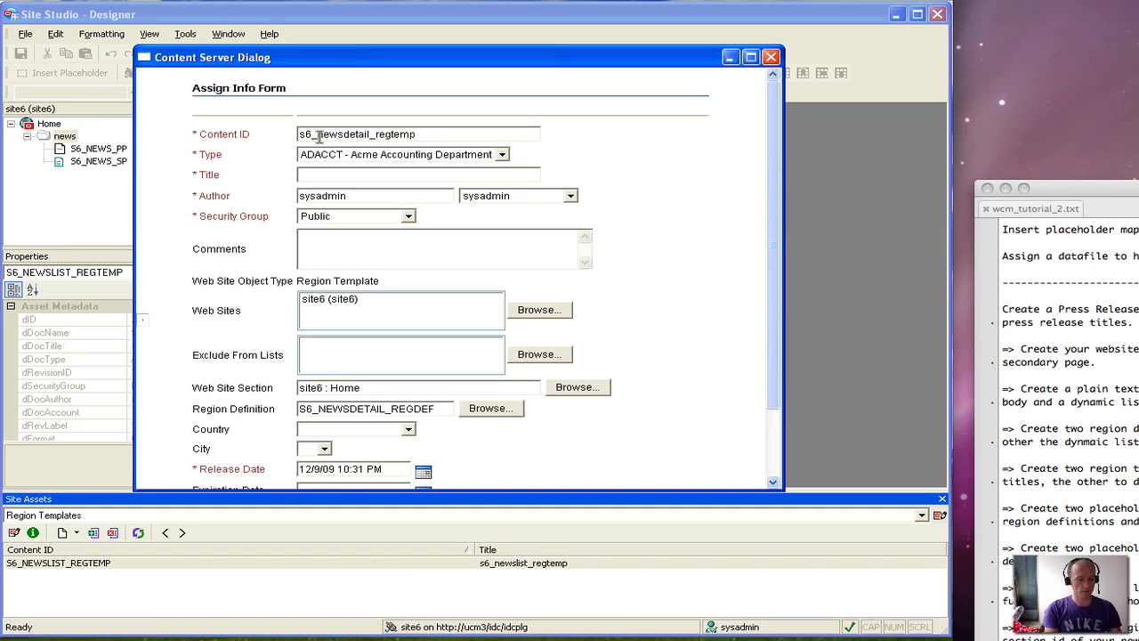
{"action": "double_click", "coordinate": [318, 135]}
{"action": "key", "text": "ctrl+c"}
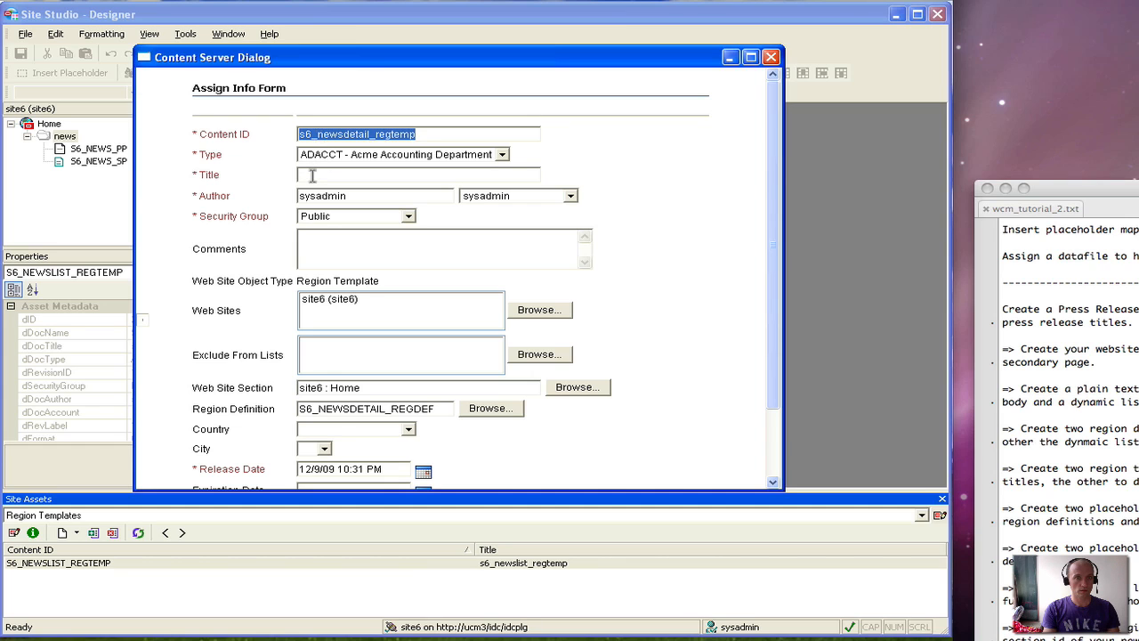
{"action": "left_click", "coordinate": [312, 175]}
{"action": "key", "text": "ctrl+v"}
{"action": "scroll", "coordinate": [379, 300], "scroll_direction": "down", "scroll_amount": 3}
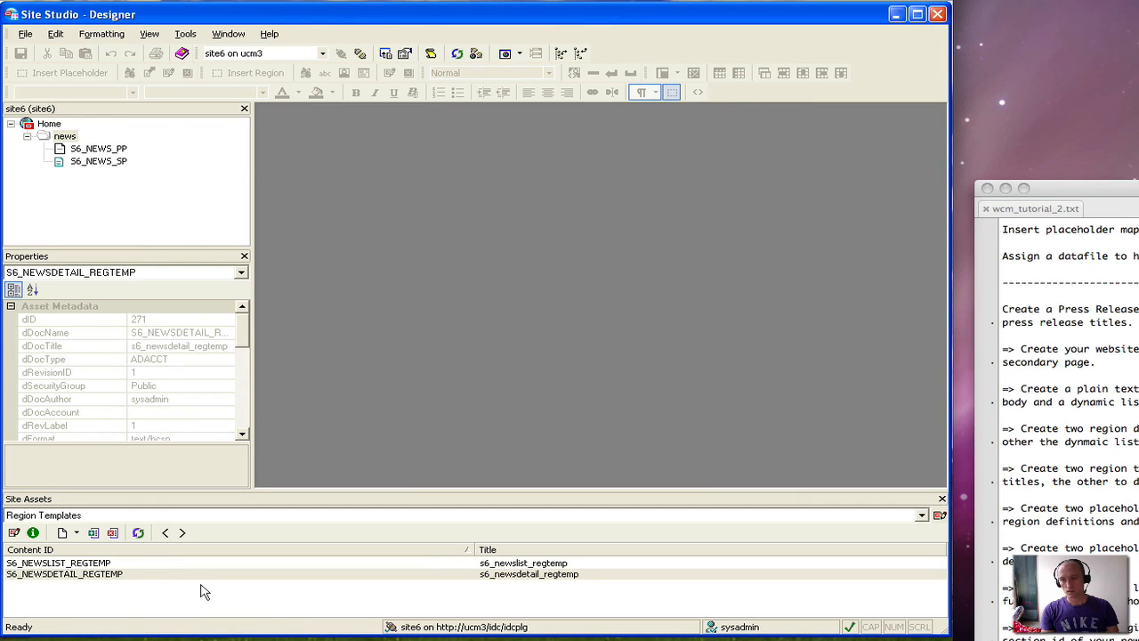
Create a placeholder definition in the site assets with content ID and title s6_newslisting_phd.
{"action": "left_click", "coordinate": [116, 516]}
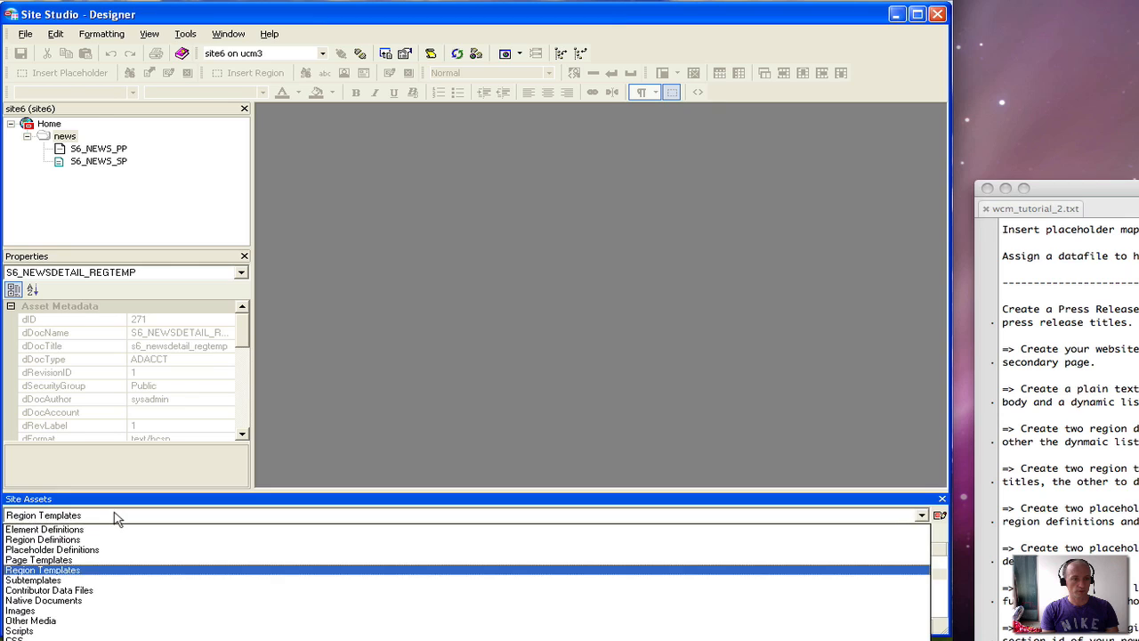
{"action": "left_click", "coordinate": [102, 549]}
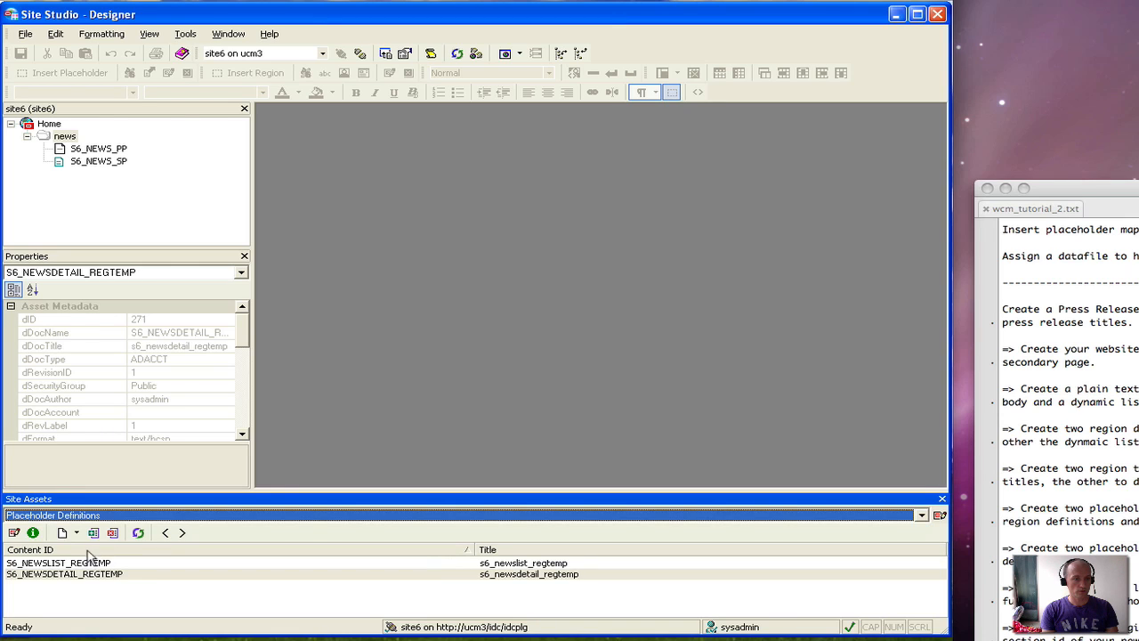
{"action": "left_click", "coordinate": [77, 533]}
{"action": "mouse_move", "coordinate": [86, 554]}
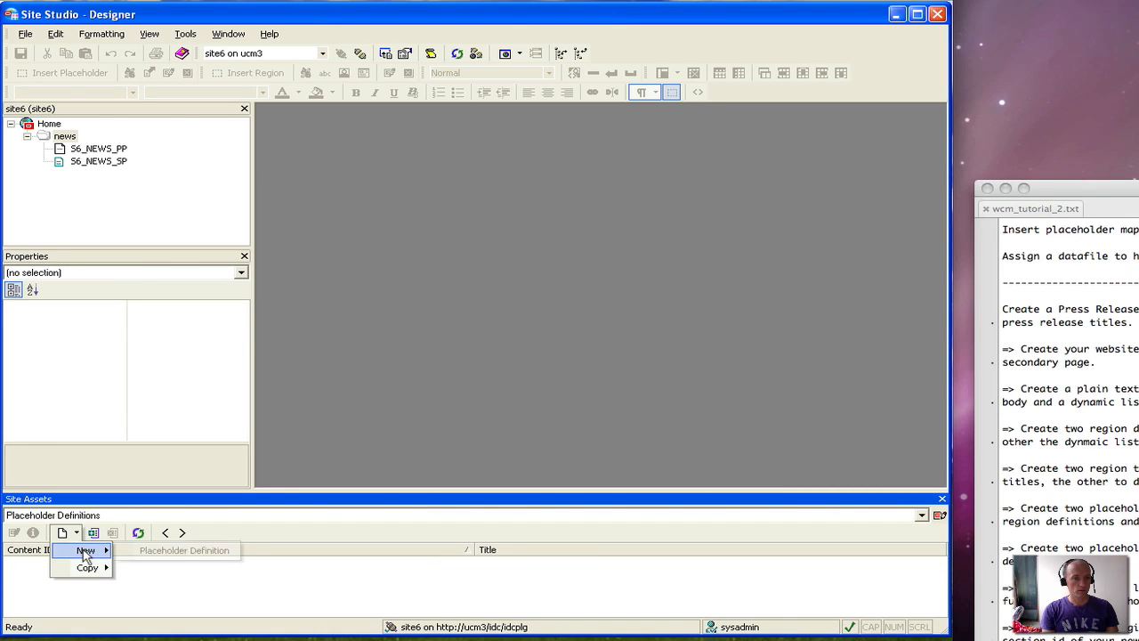
{"action": "left_click", "coordinate": [153, 551]}
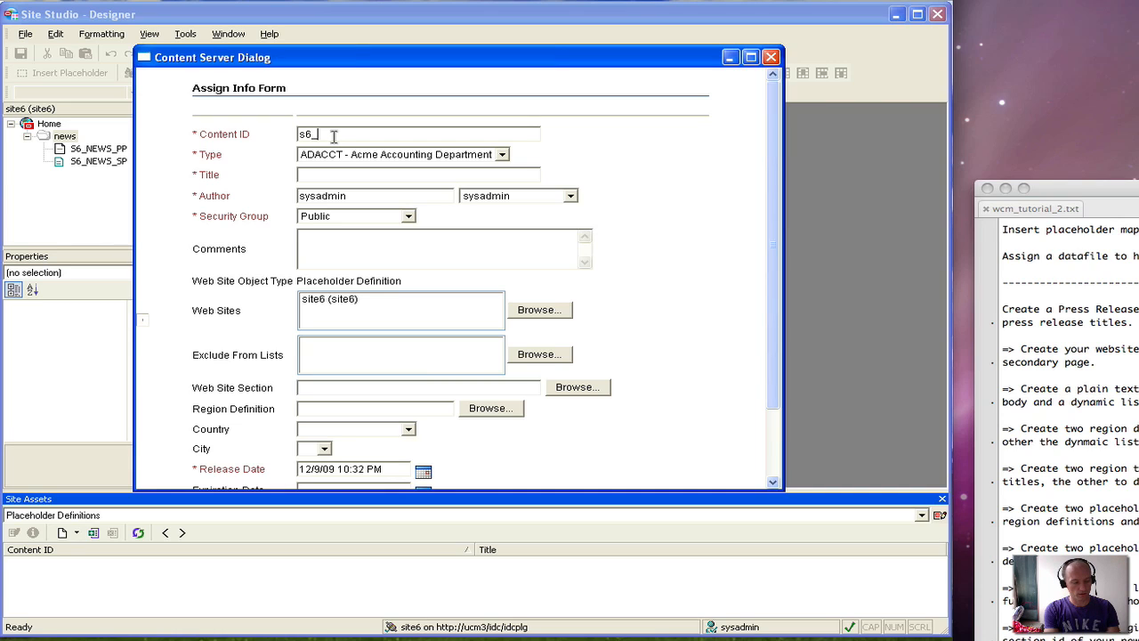
{"action": "key", "text": "BackSpace"}
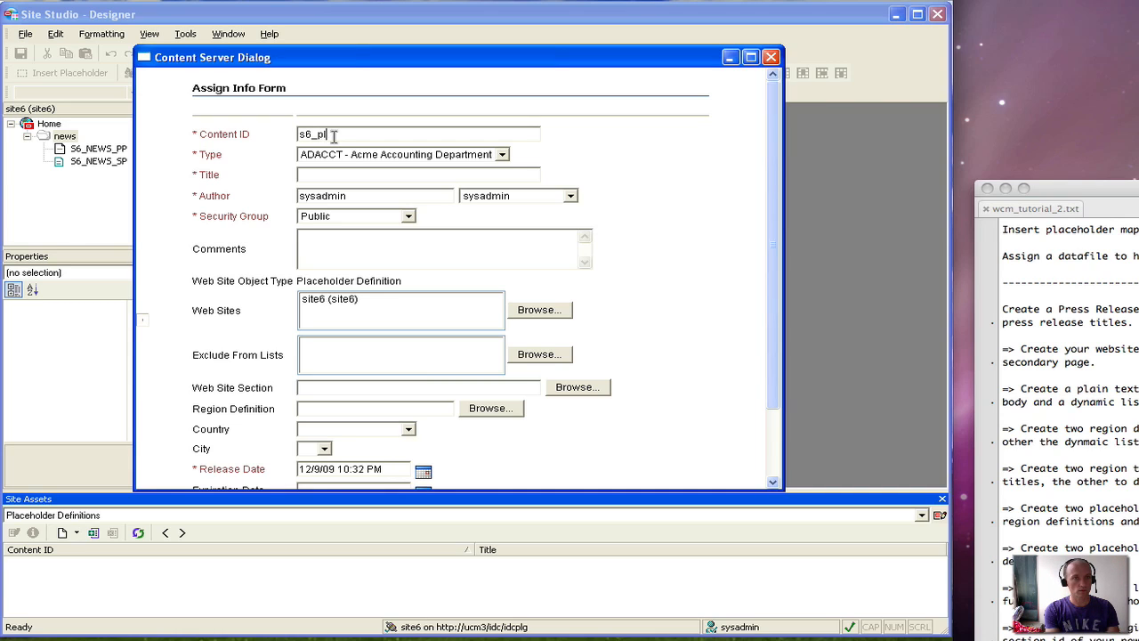
{"action": "type", "text": "newslisting_phd"}
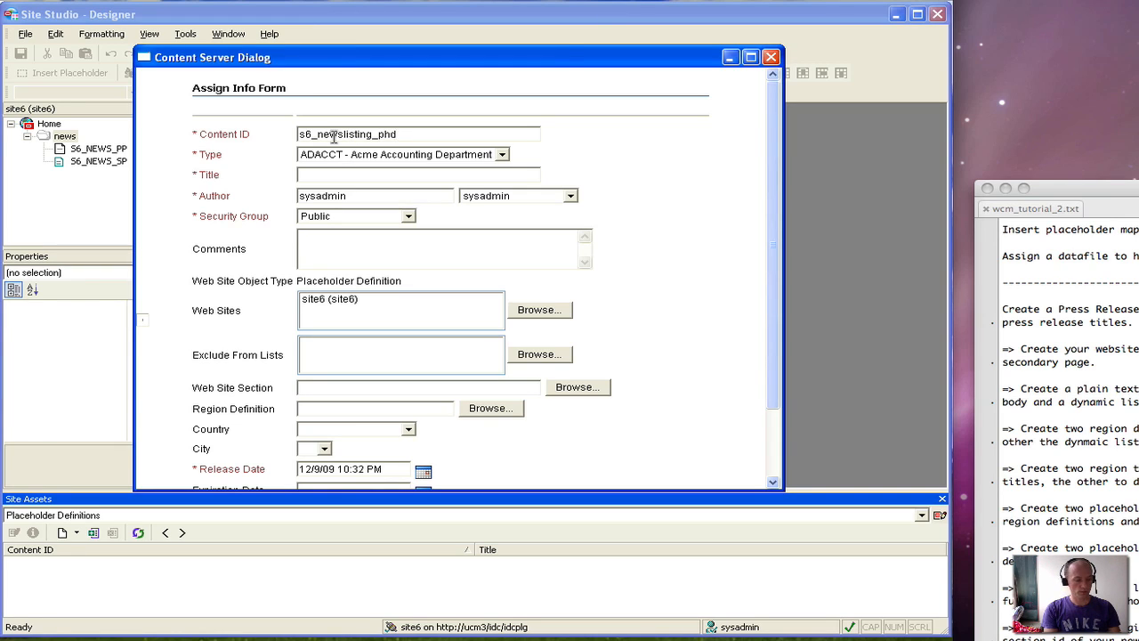
{"action": "double_click", "coordinate": [334, 135]}
{"action": "key", "text": "ctrl+c"}
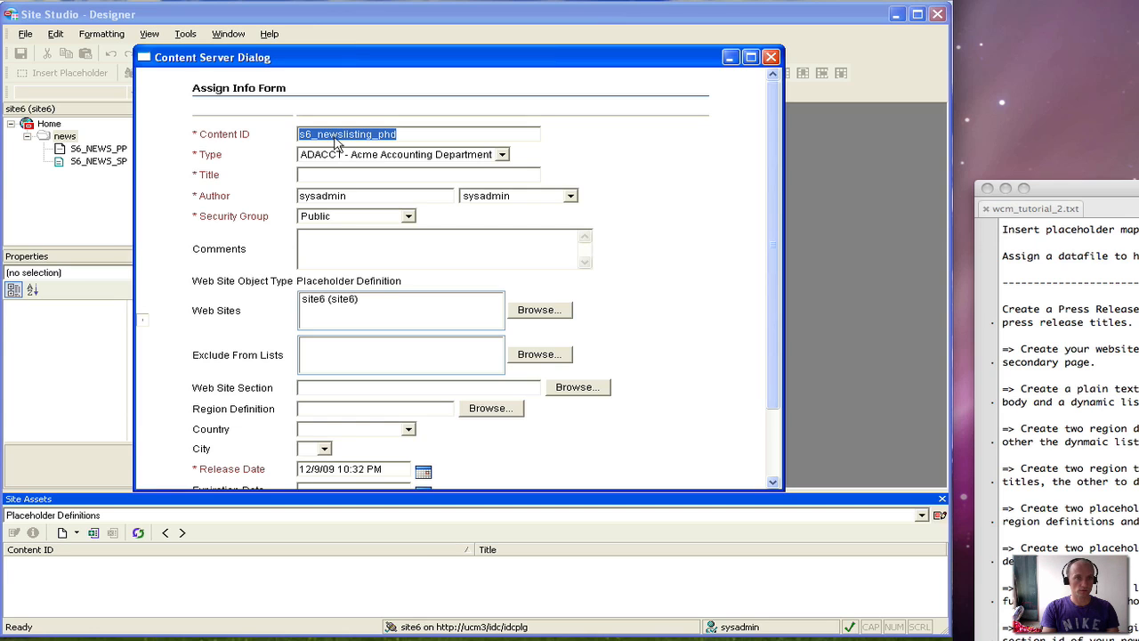
{"action": "left_click", "coordinate": [333, 174]}
{"action": "key", "text": "ctrl+v"}
{"action": "scroll", "coordinate": [334, 178], "scroll_direction": "down", "scroll_amount": 2}
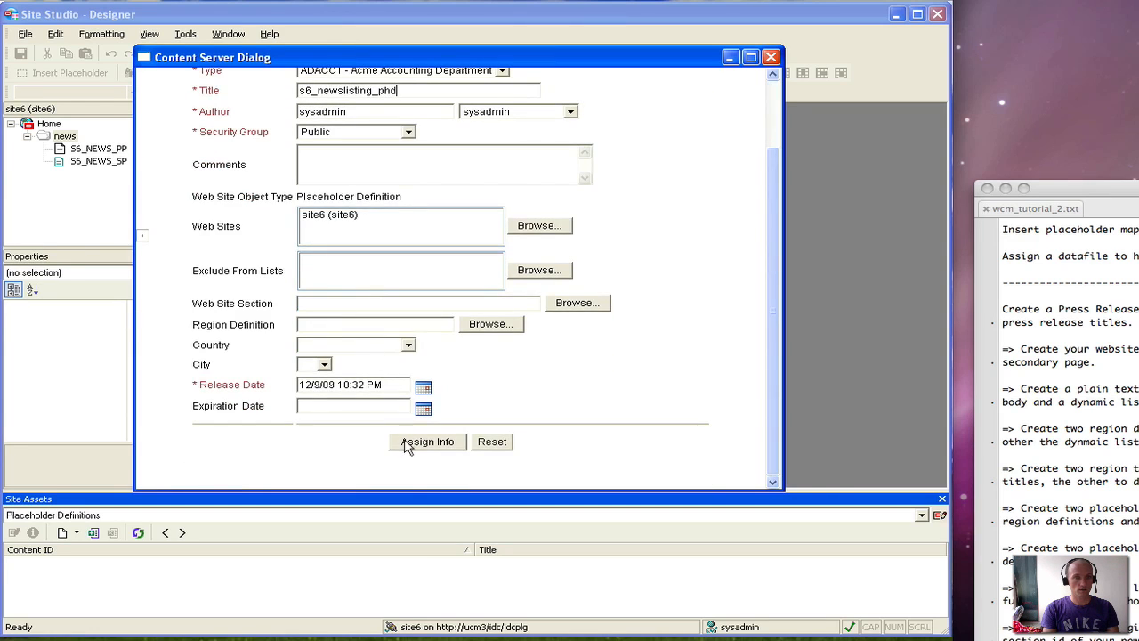
{"action": "left_click", "coordinate": [407, 445]}
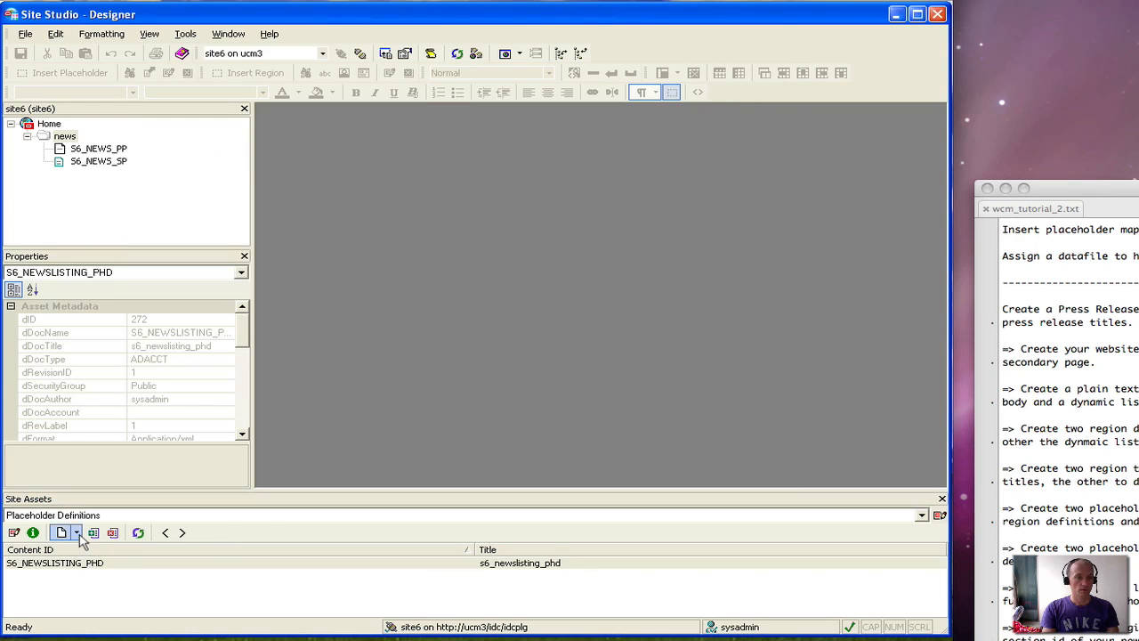
Create a second placeholder definition in the site assets with content ID and title s6_newsdetail_phd.
{"action": "left_click", "coordinate": [77, 532]}
{"action": "mouse_move", "coordinate": [93, 547]}
{"action": "left_click", "coordinate": [192, 546]}
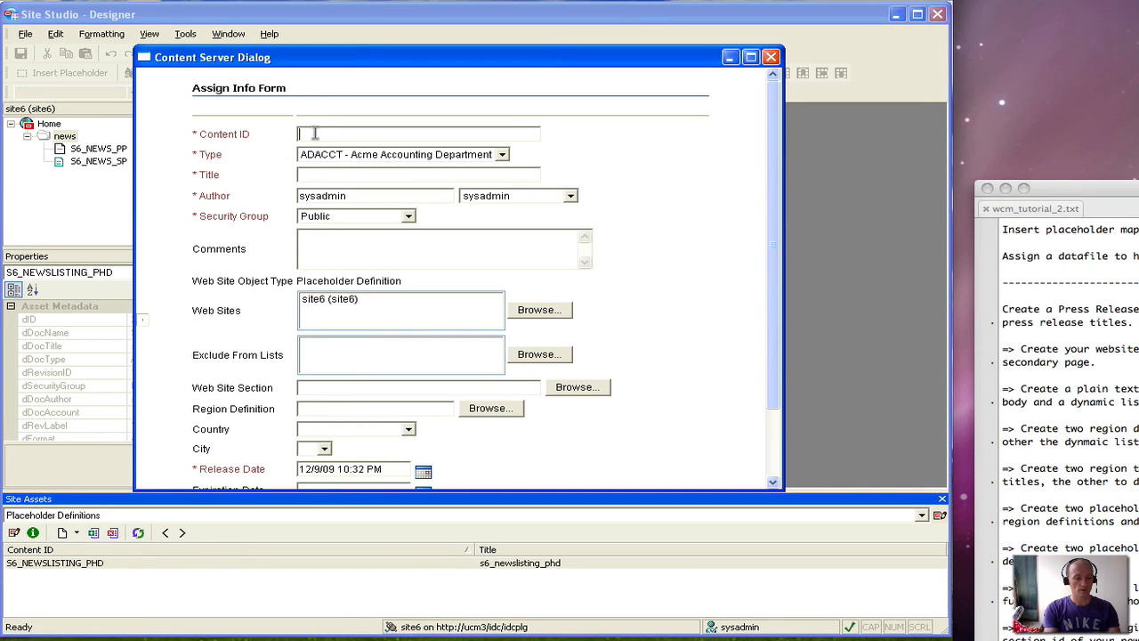
{"action": "type", "text": "newsdetail_phd"}
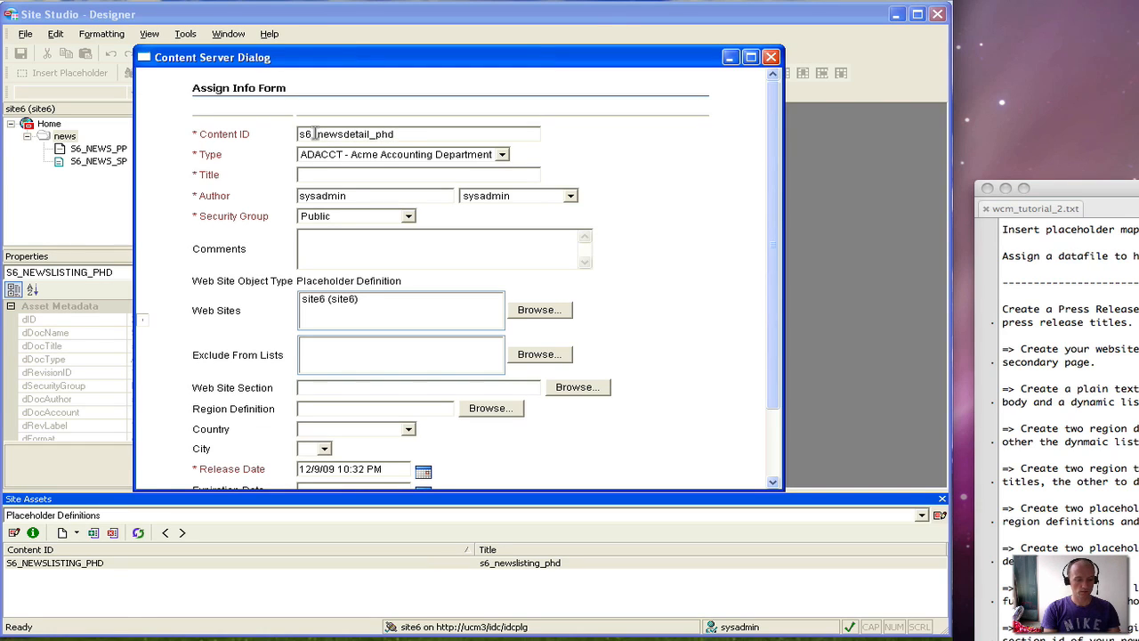
{"action": "key", "text": "ctrl+a"}
{"action": "key", "text": "ctrl+c"}
{"action": "key", "text": "Tab"}
{"action": "key", "text": "Tab"}
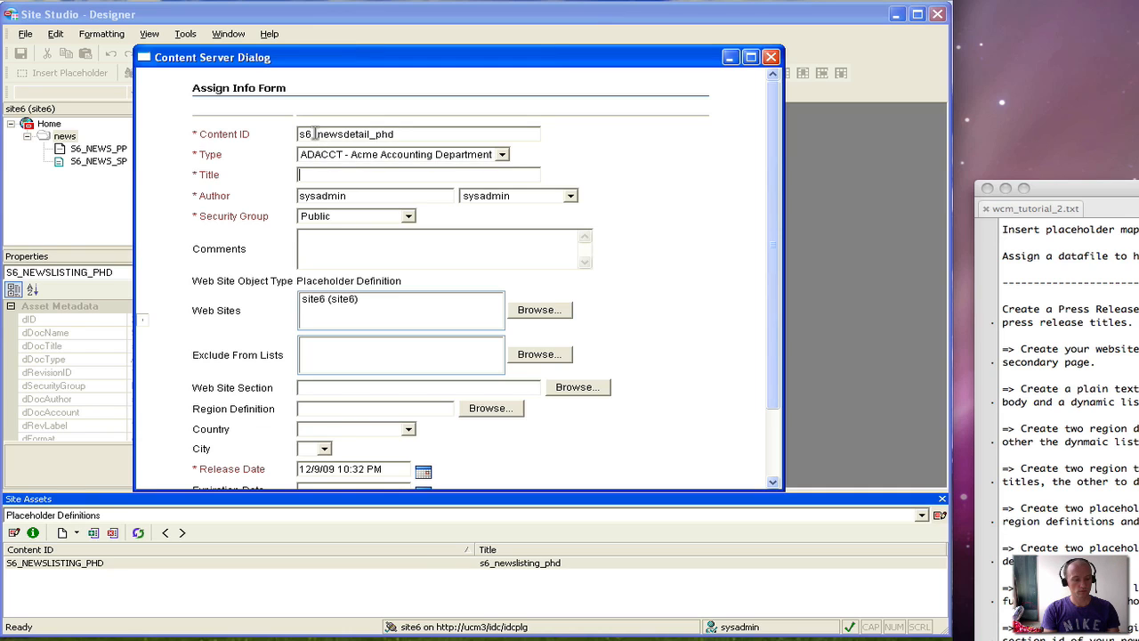
{"action": "key", "text": "ctrl+v"}
{"action": "scroll", "coordinate": [465, 358], "scroll_direction": "down", "scroll_amount": 3}
{"action": "left_click", "coordinate": [426, 443]}
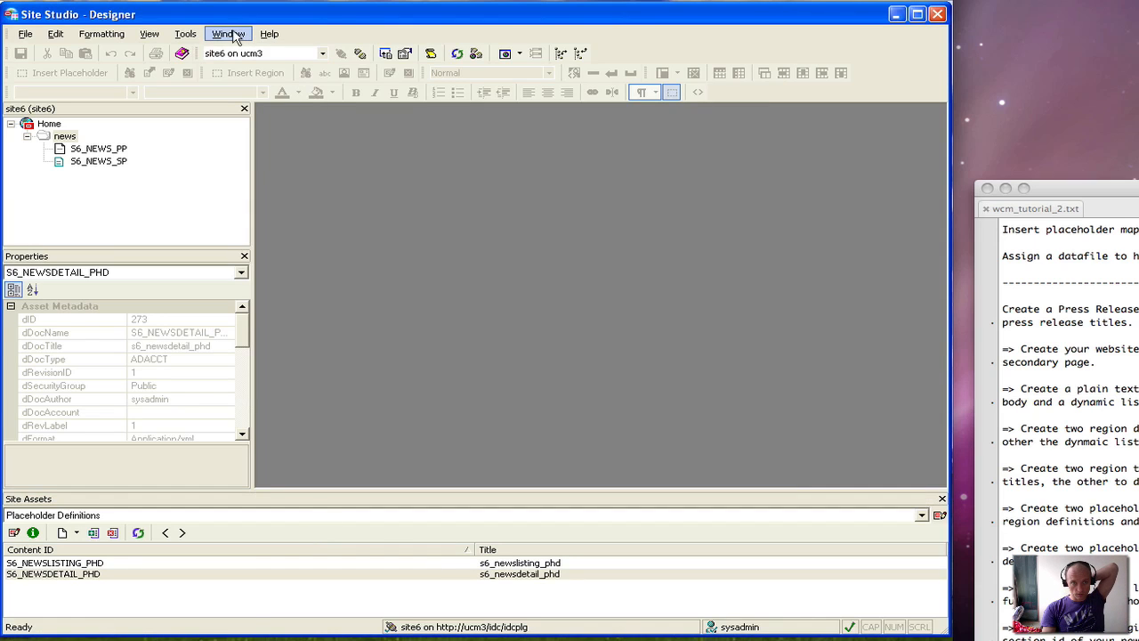
Add a placeholder definition mapping named s6_newslisting_pdm with S6_NEWSLISTING_PHD as both primary and secondary definition.
{"action": "left_click", "coordinate": [189, 35]}
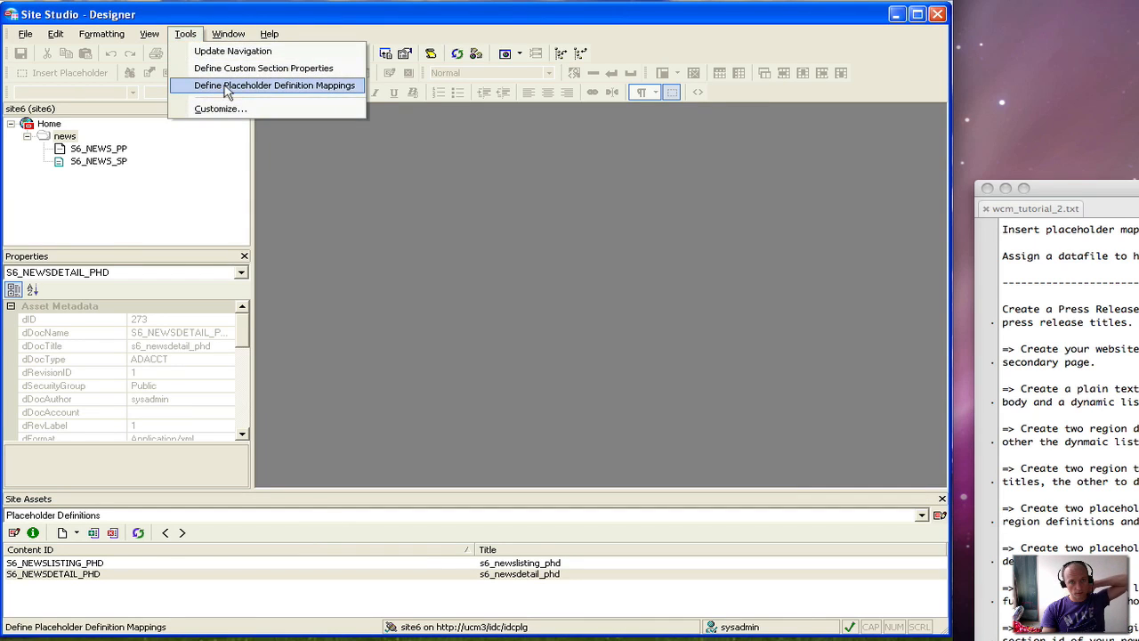
{"action": "left_click", "coordinate": [267, 85]}
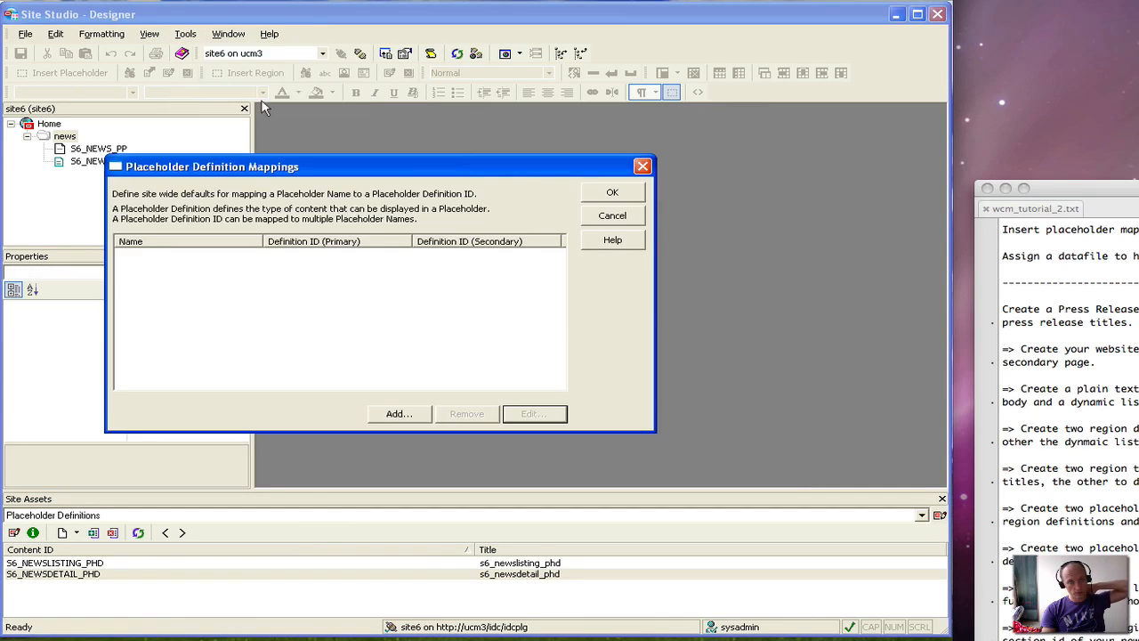
{"action": "left_click", "coordinate": [398, 414]}
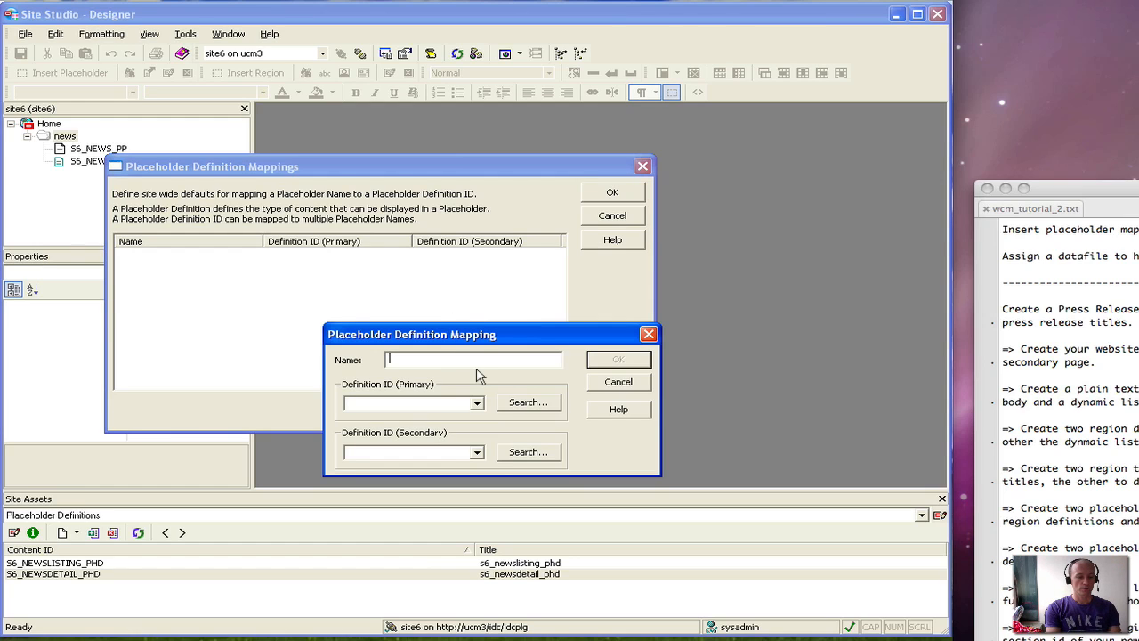
{"action": "type", "text": "s6_newslisting_pdm"}
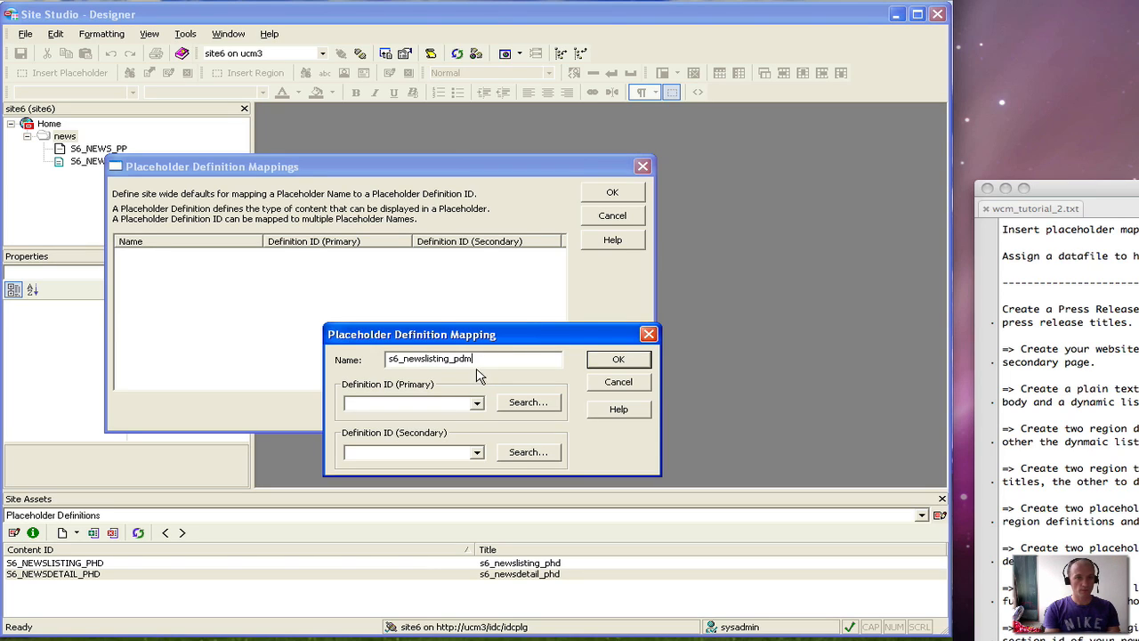
{"action": "left_click", "coordinate": [478, 403]}
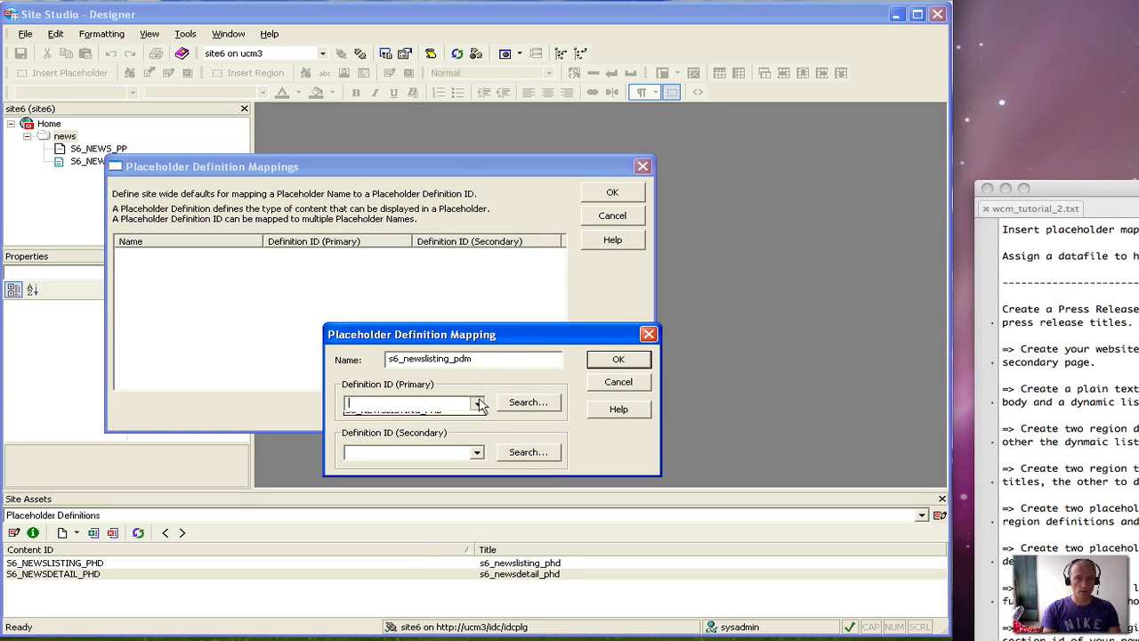
{"action": "left_click", "coordinate": [463, 428]}
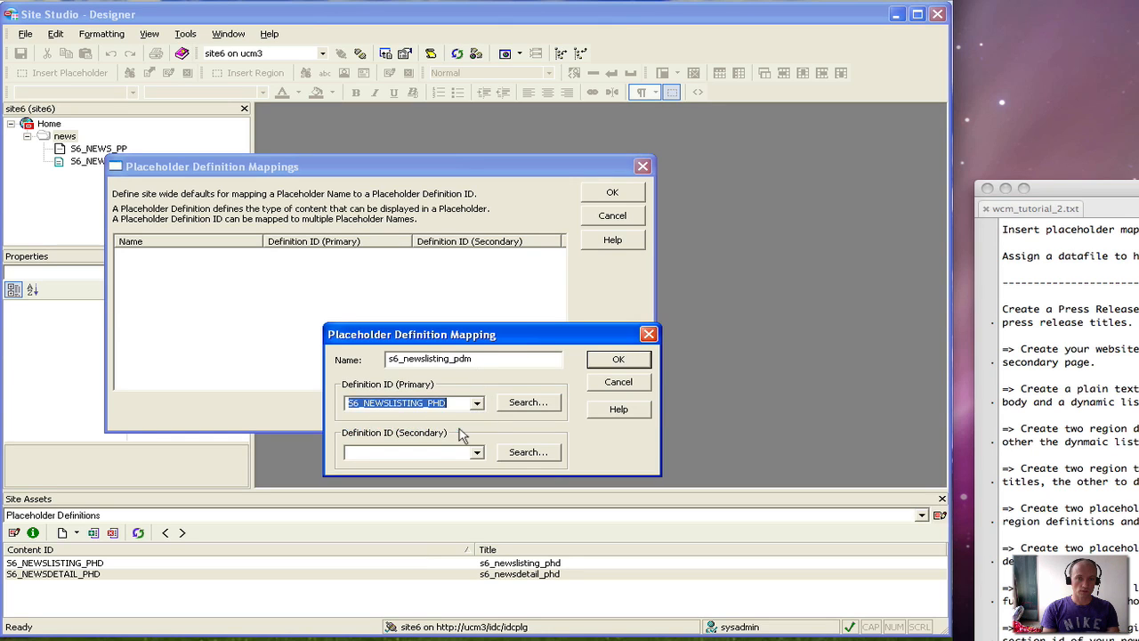
{"action": "left_click", "coordinate": [477, 451]}
{"action": "left_click", "coordinate": [472, 478]}
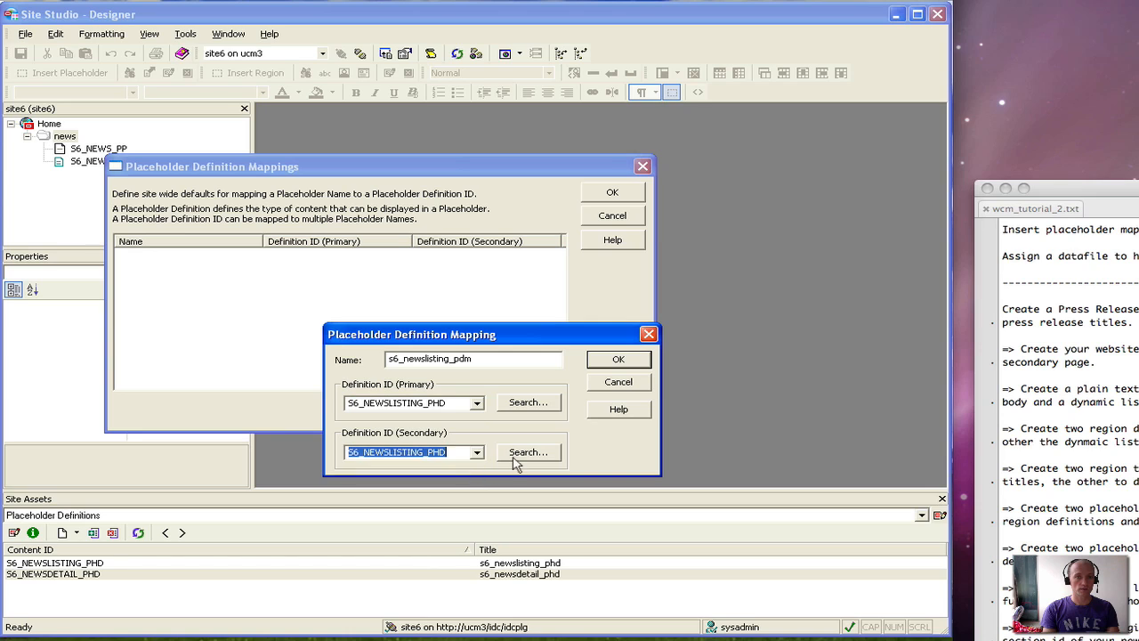
{"action": "left_click", "coordinate": [617, 367]}
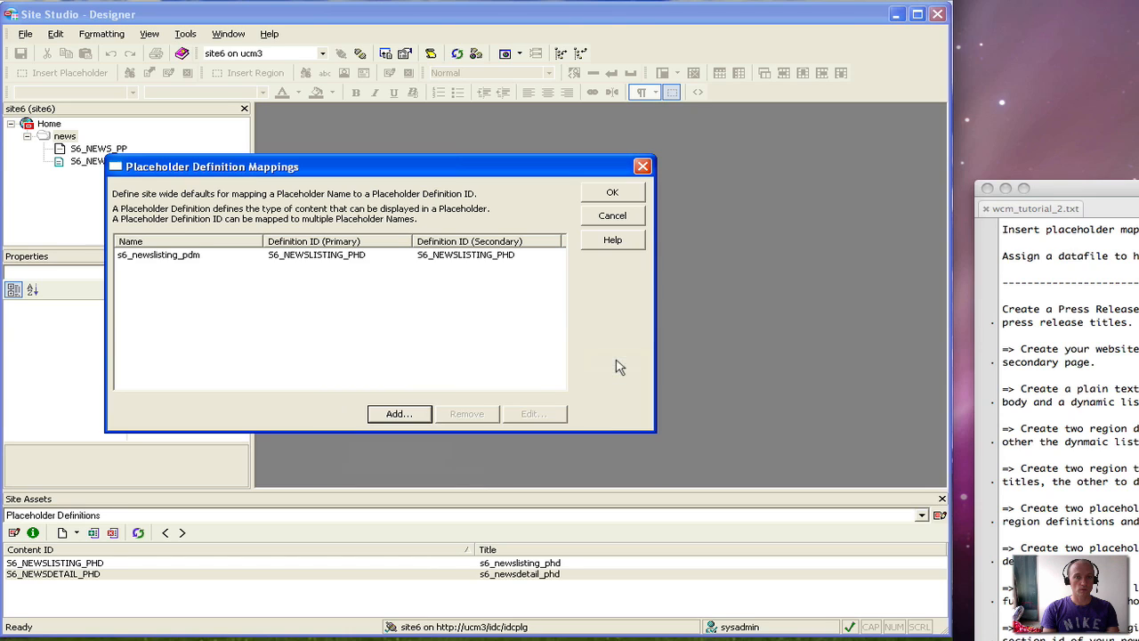
Add a mapping named s6_newsdetail_phd with S6_NEWSDETAIL_PHD as both primary and secondary definition, and save the placeholder definition mappings.
{"action": "left_click", "coordinate": [417, 417]}
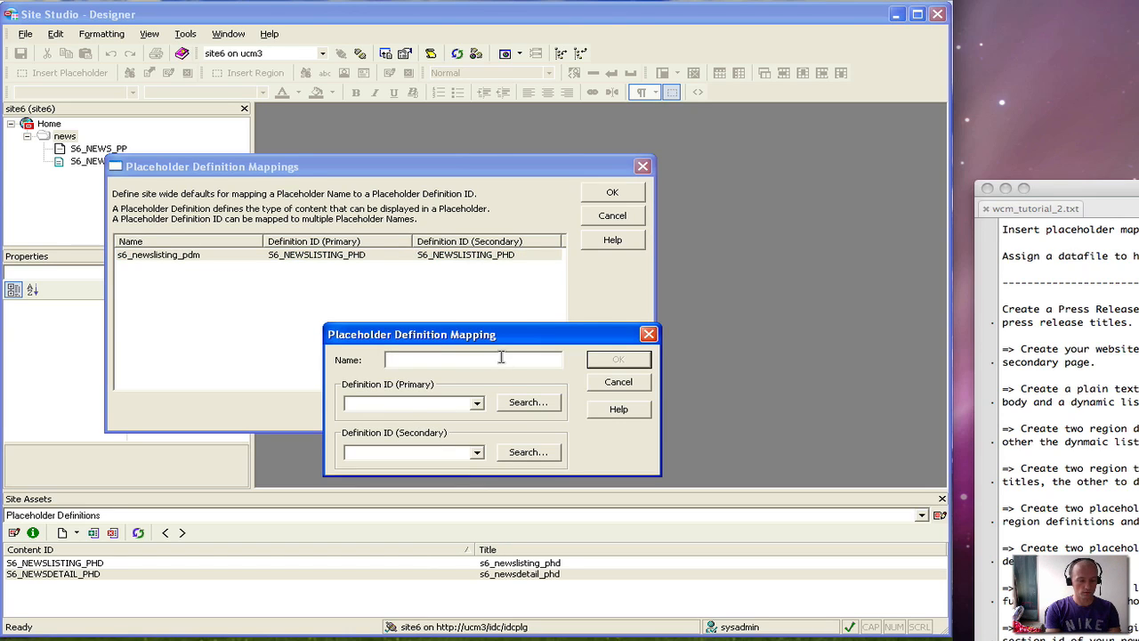
{"action": "type", "text": "s6_newsdetail_phd"}
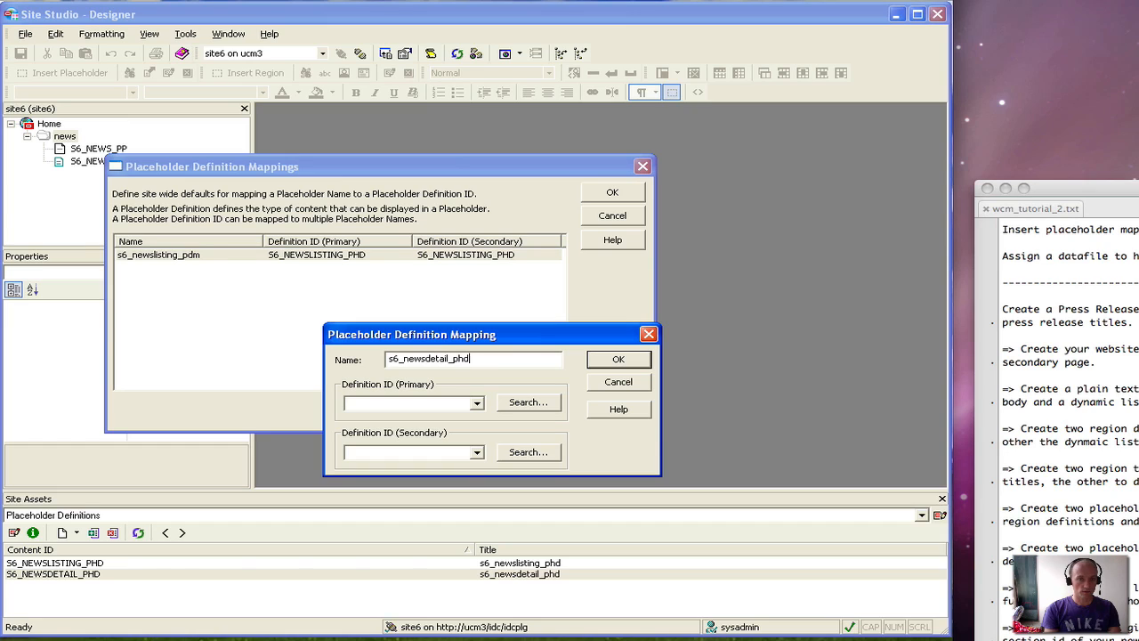
{"action": "left_click", "coordinate": [477, 403]}
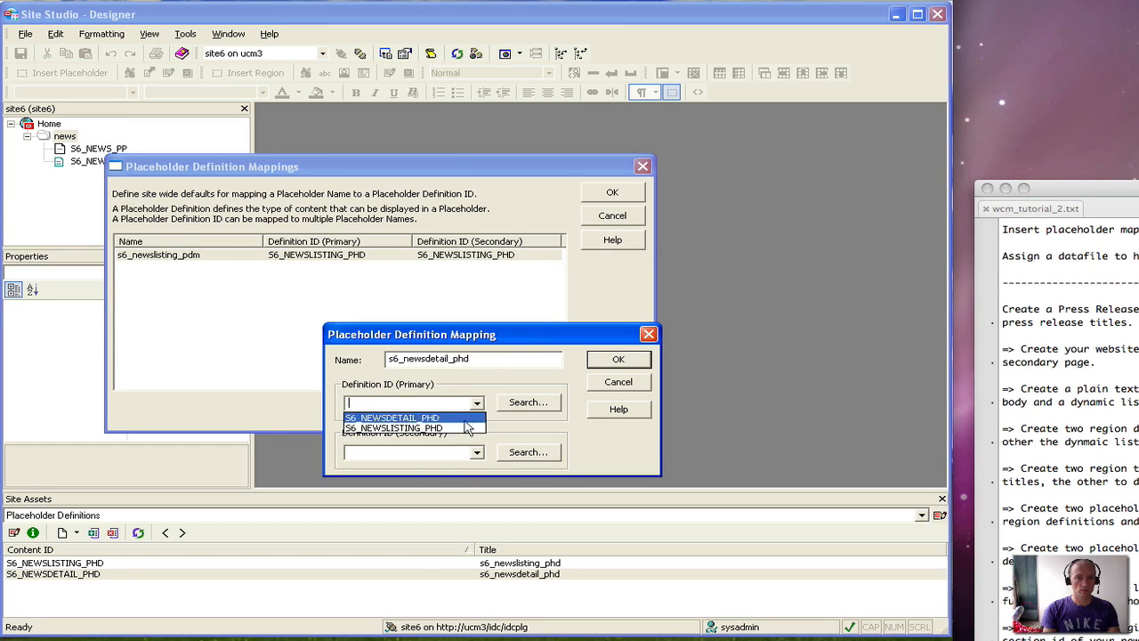
{"action": "left_click", "coordinate": [459, 418]}
{"action": "left_click", "coordinate": [476, 454]}
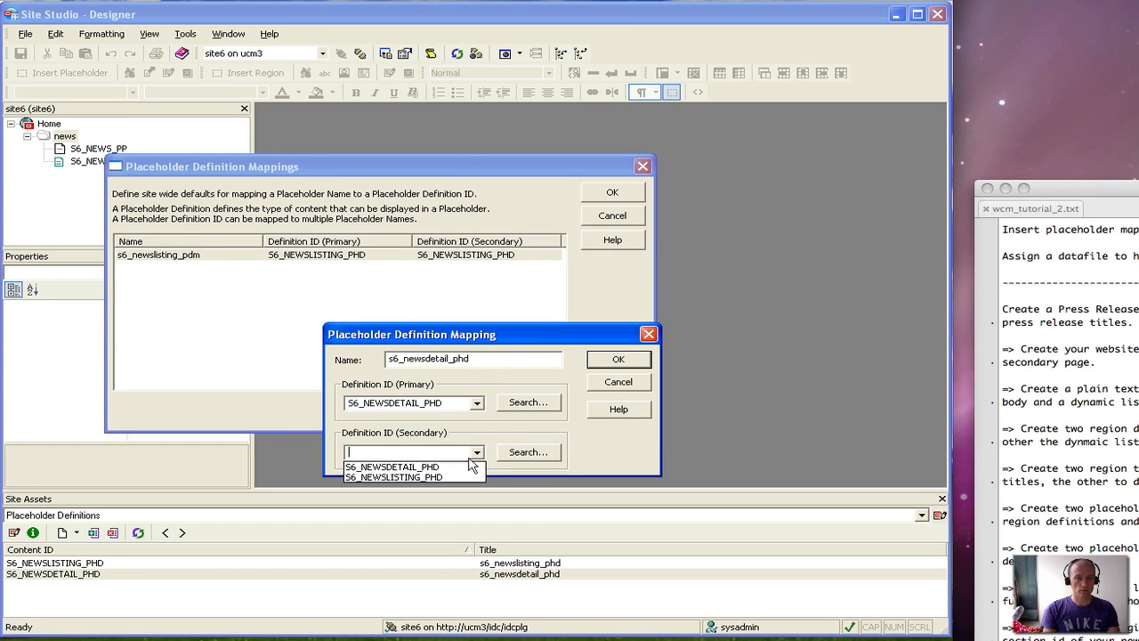
{"action": "left_click", "coordinate": [467, 466]}
{"action": "left_click", "coordinate": [619, 360]}
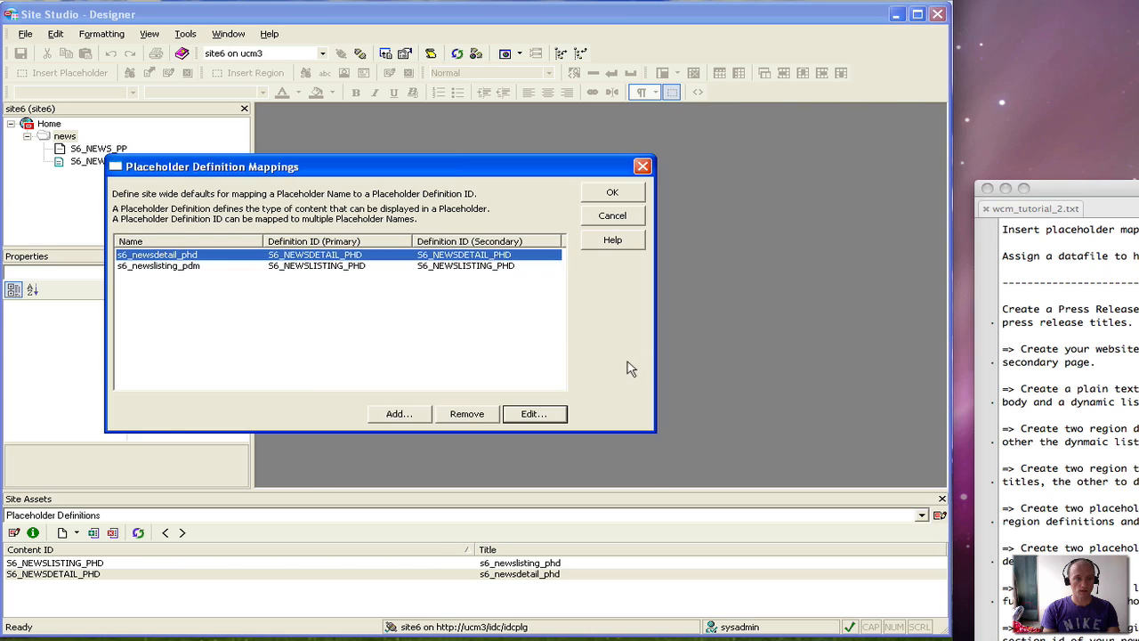
{"action": "left_click", "coordinate": [613, 194]}
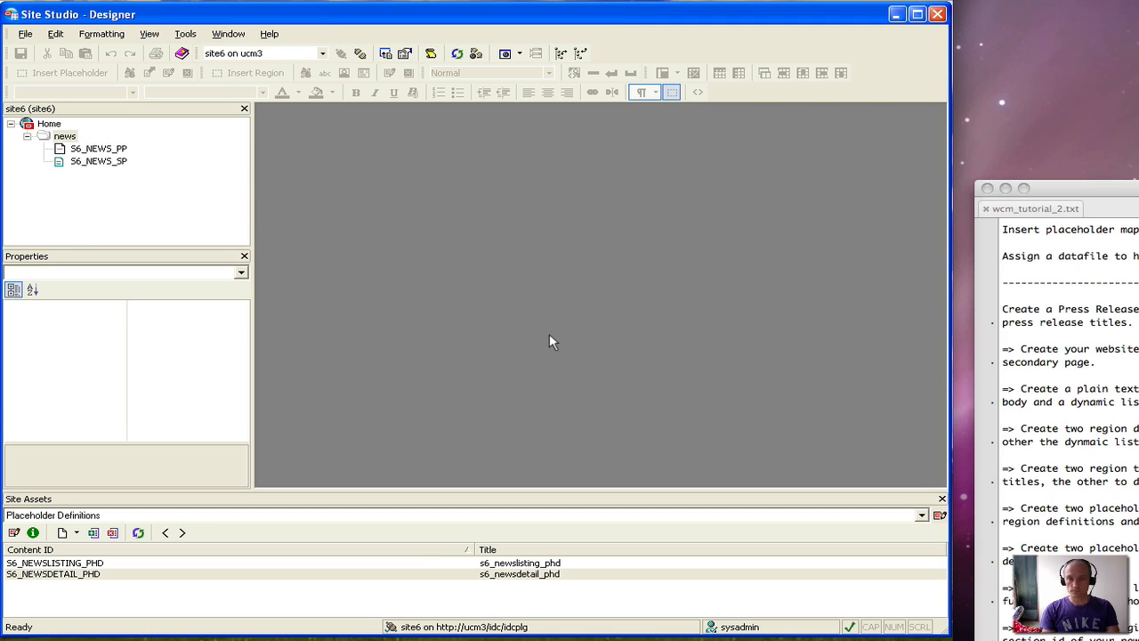
Insert a placeholder tag using the saved definition s6_newslisting_pdm into the S6_NEWS_PP page template.
{"action": "double_click", "coordinate": [98, 149]}
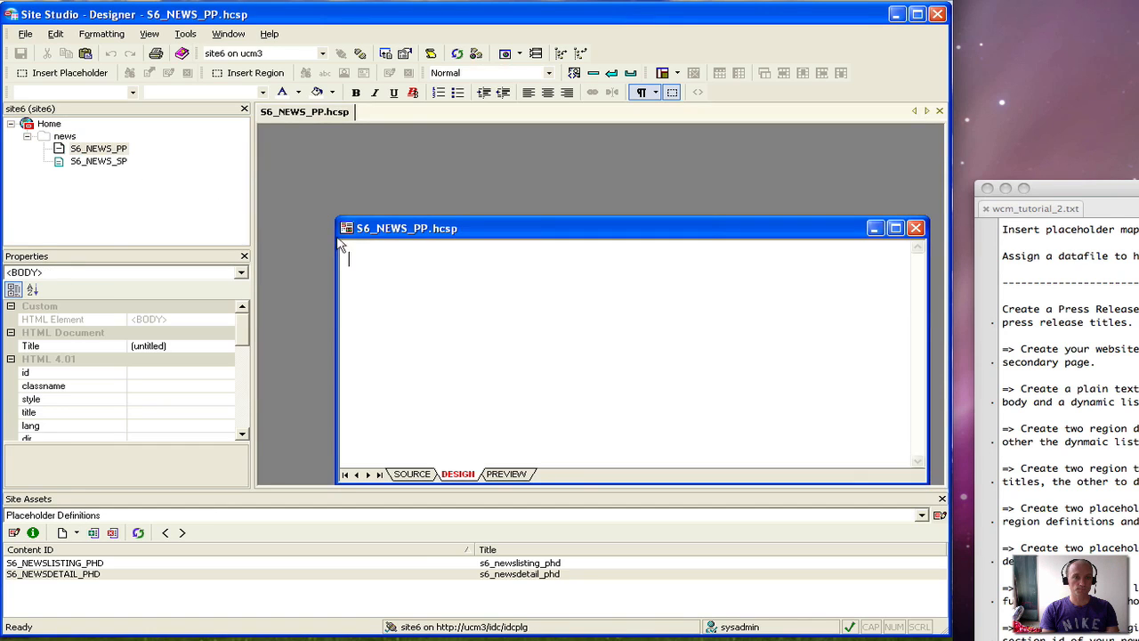
{"action": "right_click", "coordinate": [431, 281]}
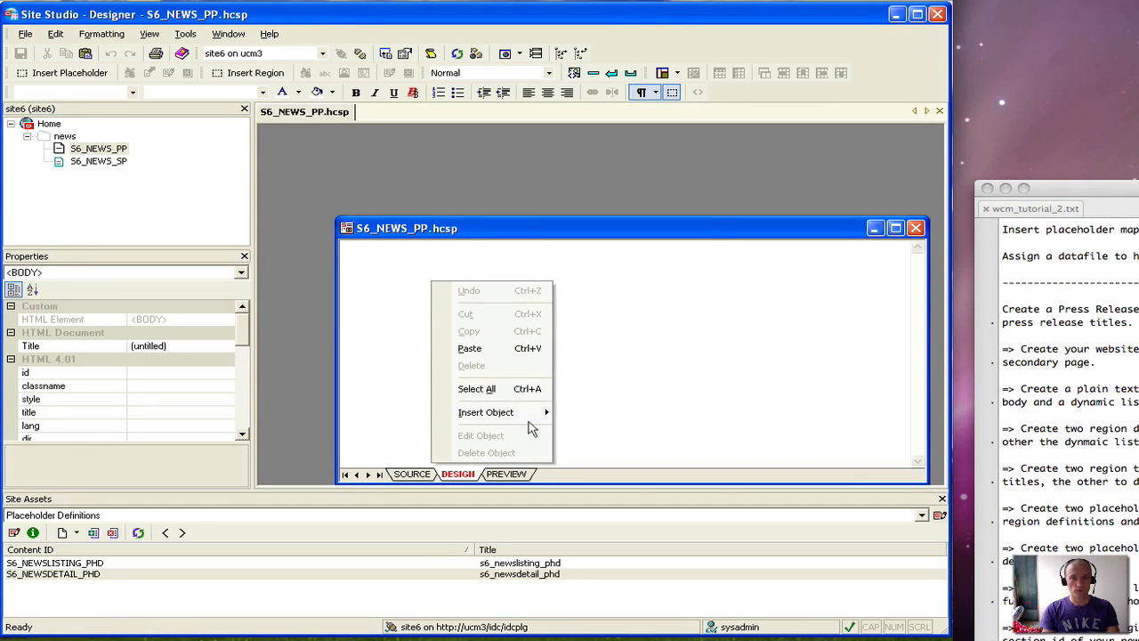
{"action": "mouse_move", "coordinate": [534, 413]}
{"action": "left_click", "coordinate": [595, 414]}
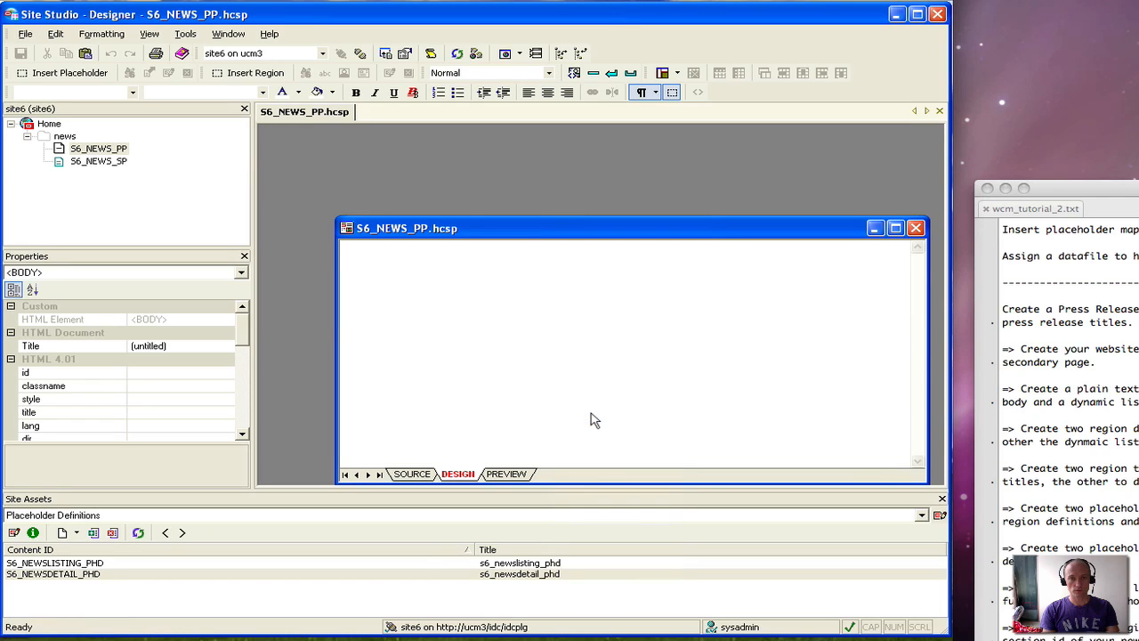
{"action": "left_click", "coordinate": [543, 324]}
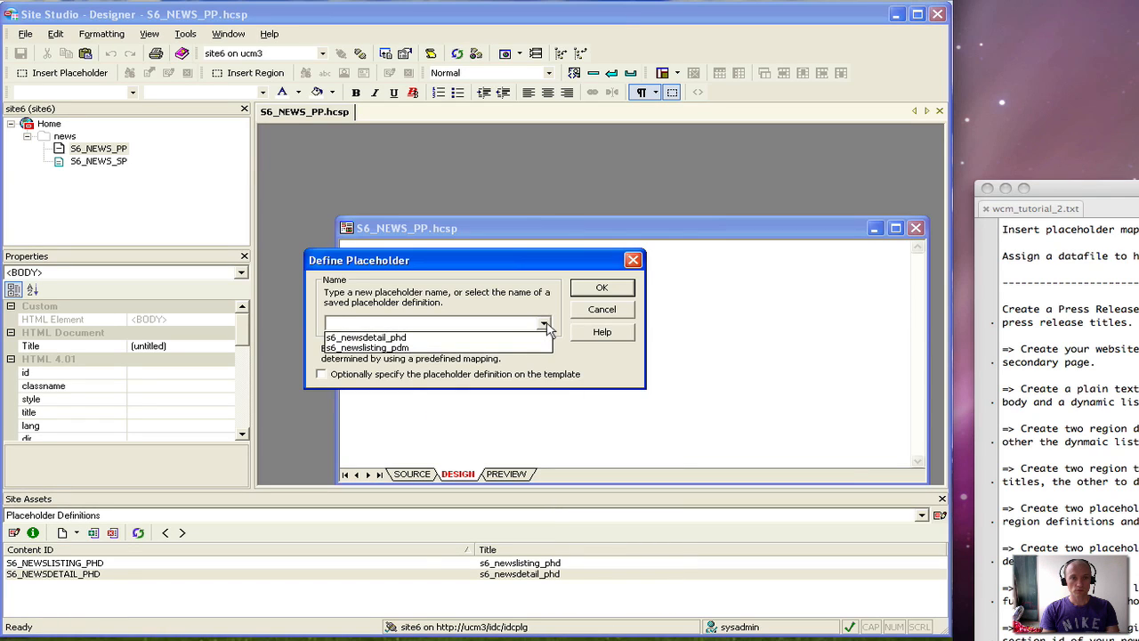
{"action": "left_click", "coordinate": [542, 347]}
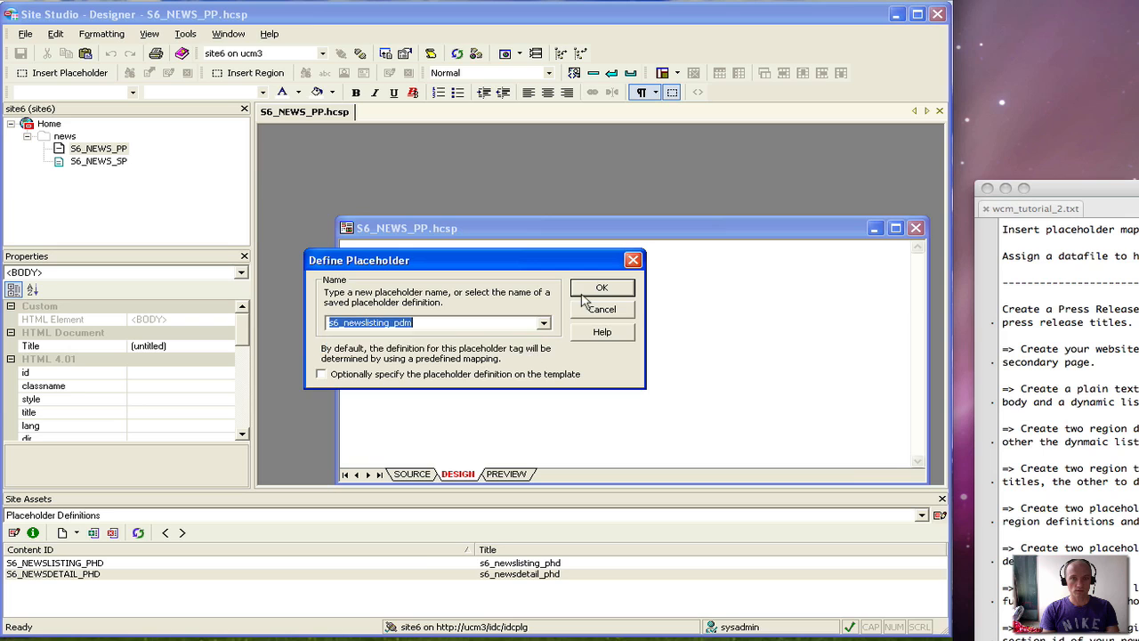
{"action": "left_click", "coordinate": [589, 293]}
Insert a placeholder tag using the saved definition s6_newsdetail_phd into the S6_NEWS_SP page template.
{"action": "double_click", "coordinate": [85, 160]}
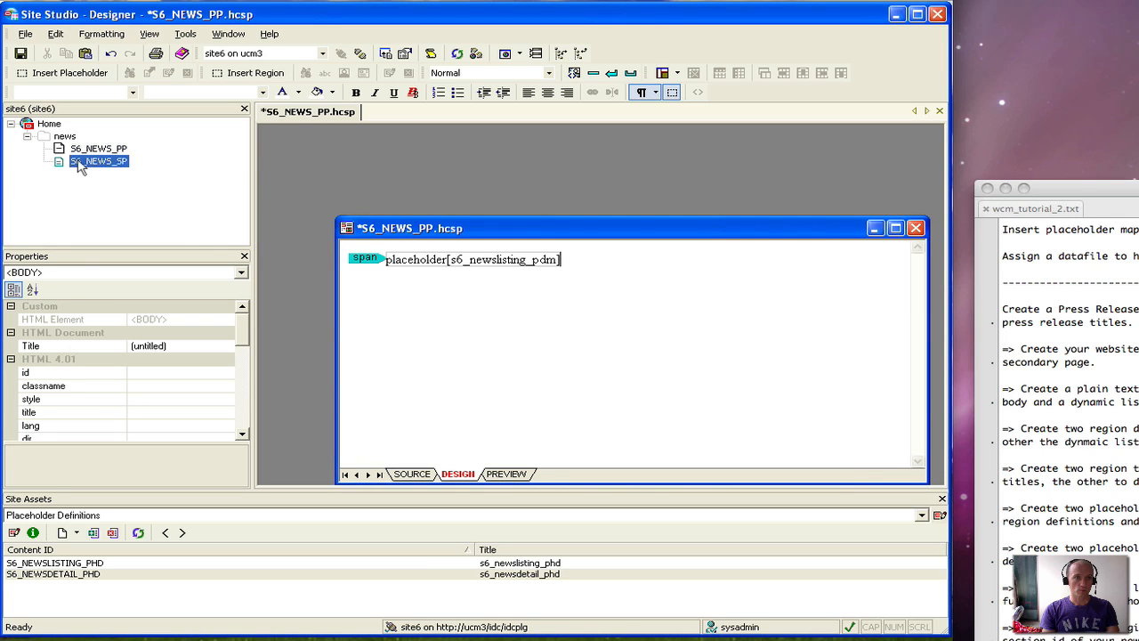
{"action": "right_click", "coordinate": [448, 311]}
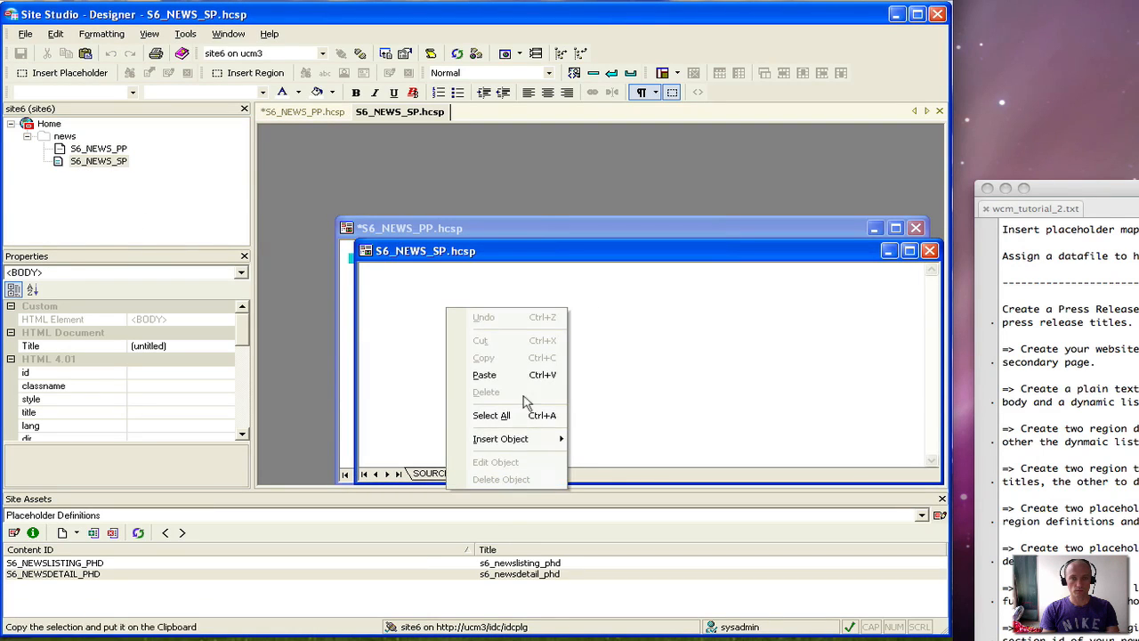
{"action": "mouse_move", "coordinate": [534, 442]}
{"action": "left_click", "coordinate": [618, 439]}
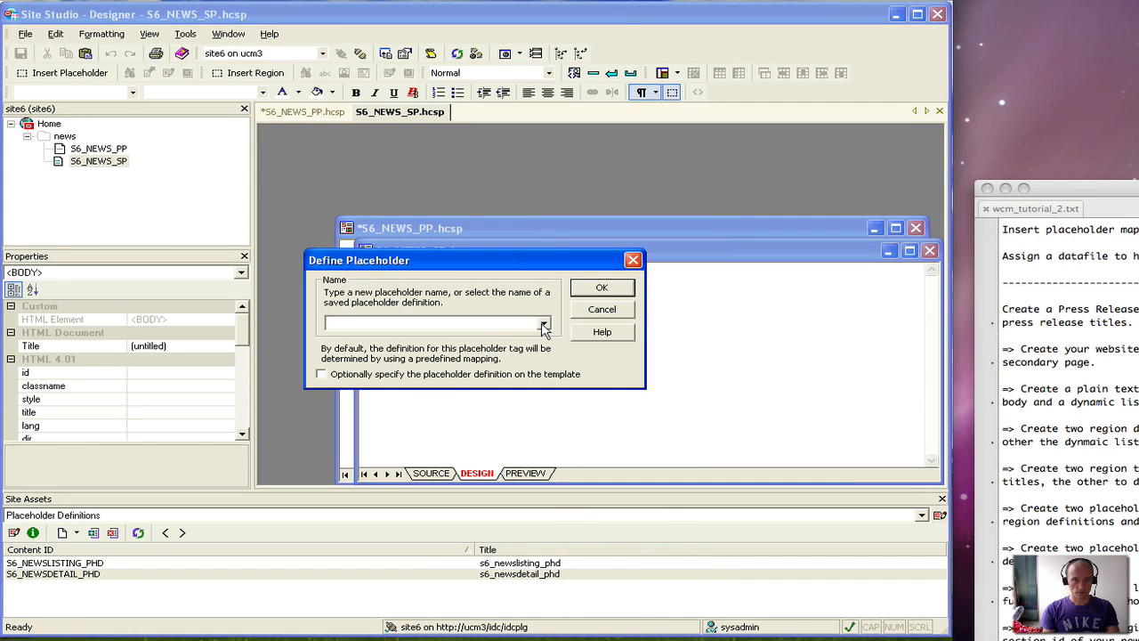
{"action": "left_click", "coordinate": [544, 327]}
{"action": "left_click", "coordinate": [537, 339]}
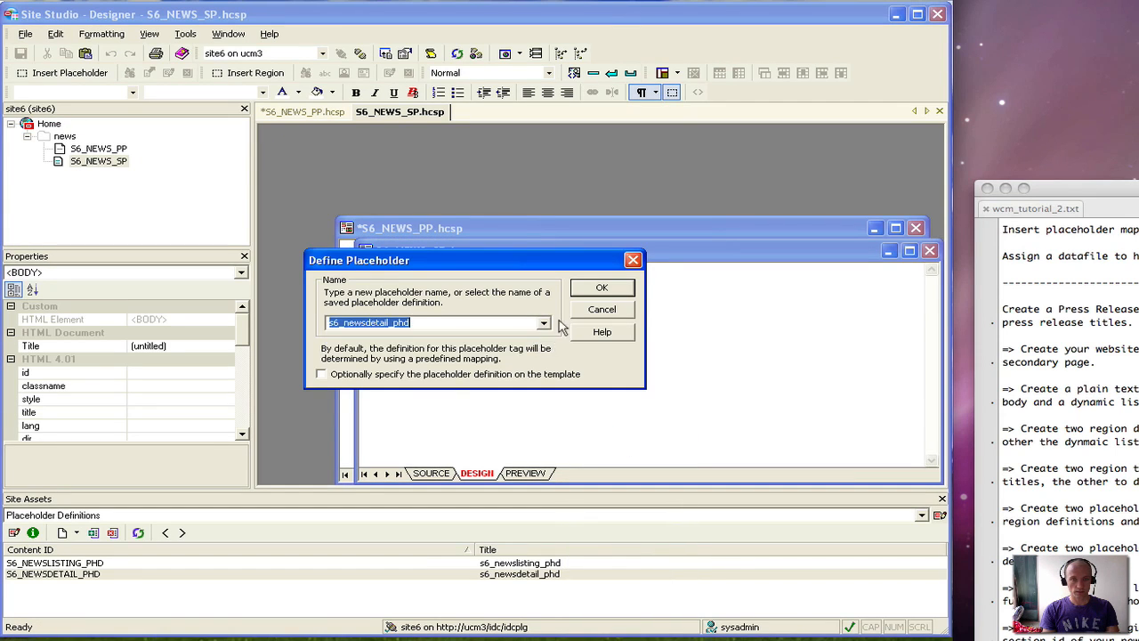
{"action": "left_click", "coordinate": [590, 289]}
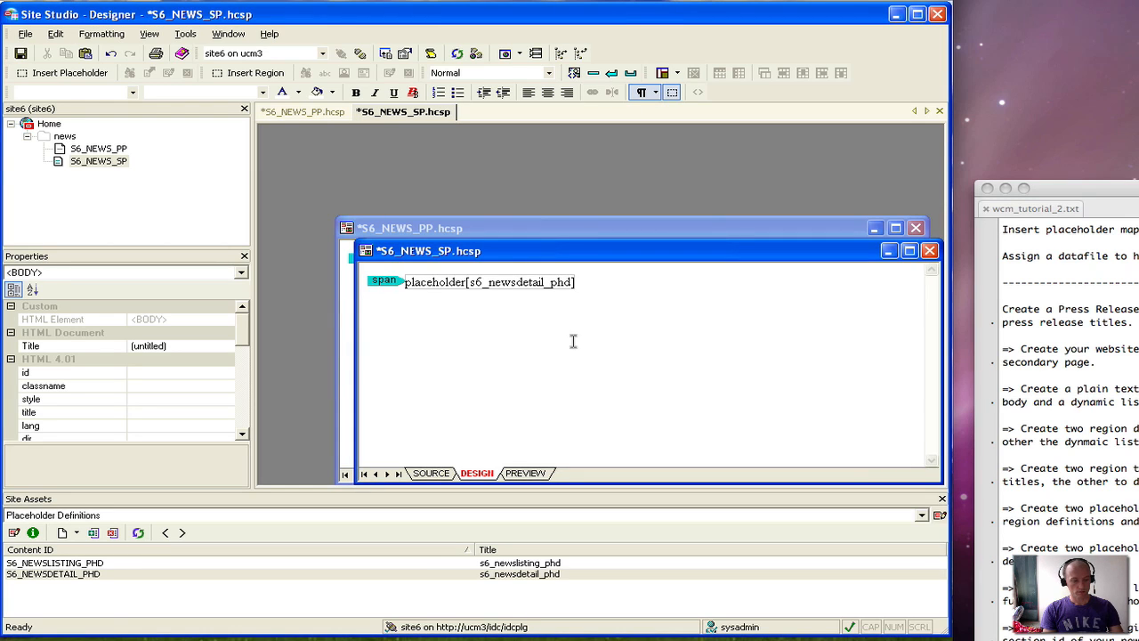
Save and close the S6_NEWS_SP and S6_NEWS_PP page templates.
{"action": "key", "text": "ctrl+s"}
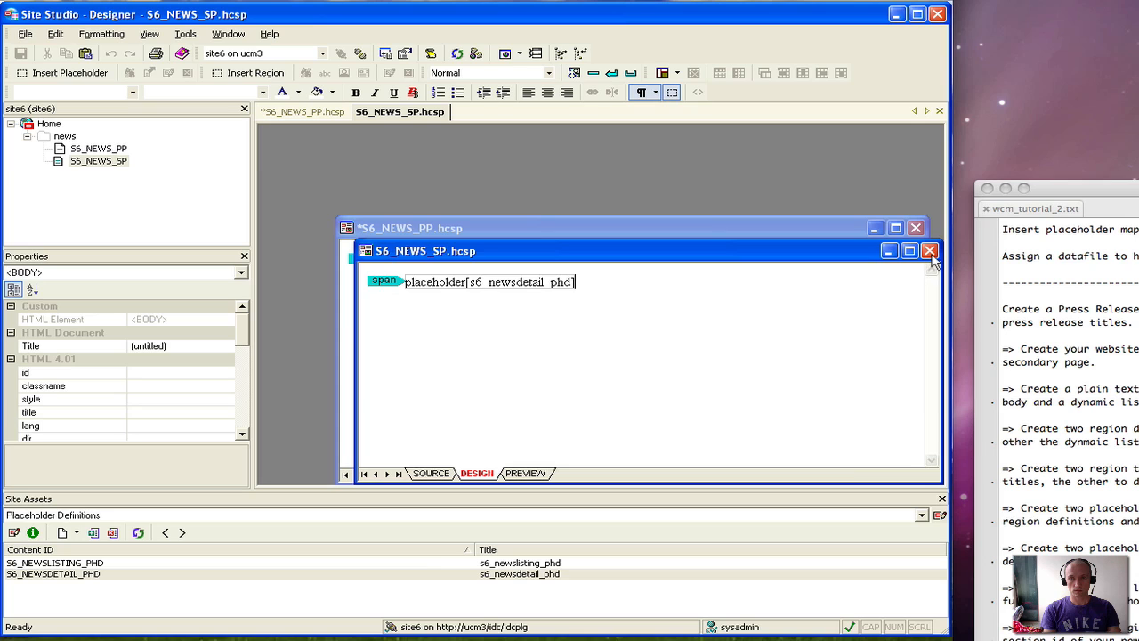
{"action": "key", "text": "ctrl+F4"}
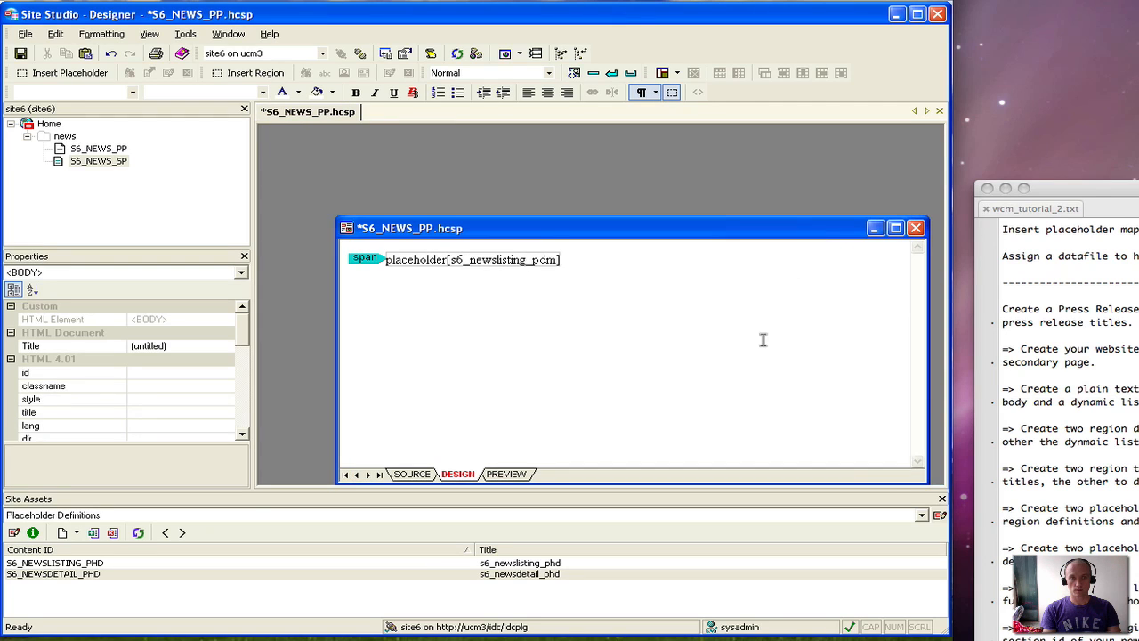
{"action": "key", "text": "ctrl+s"}
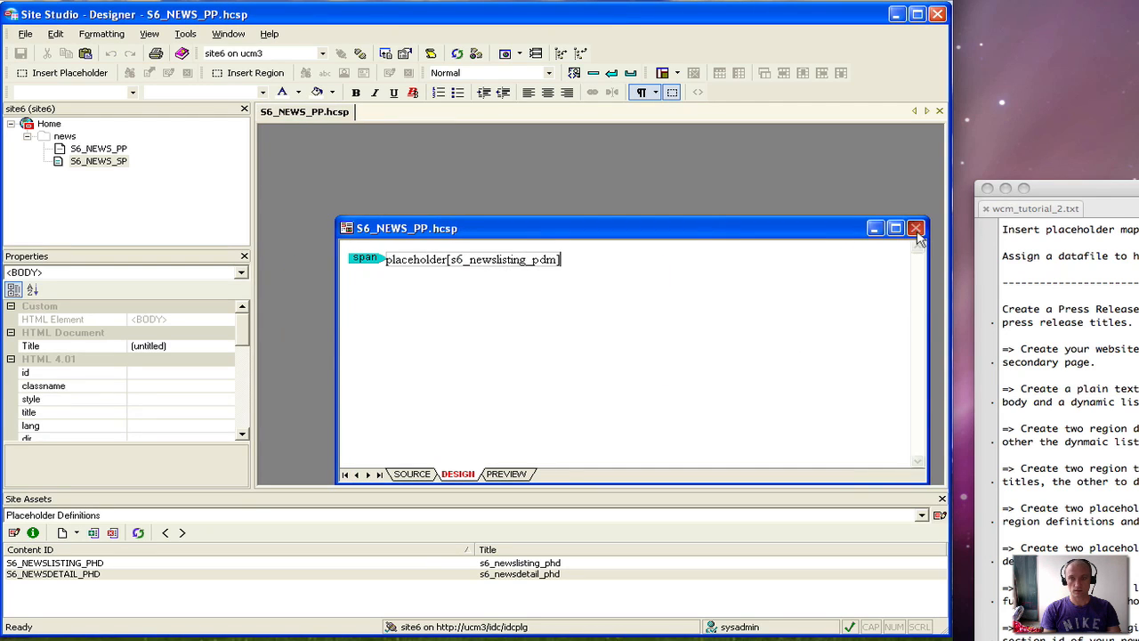
{"action": "key", "text": "ctrl+F4"}
{"action": "scroll", "coordinate": [1059, 401], "scroll_direction": "down", "scroll_amount": 5}
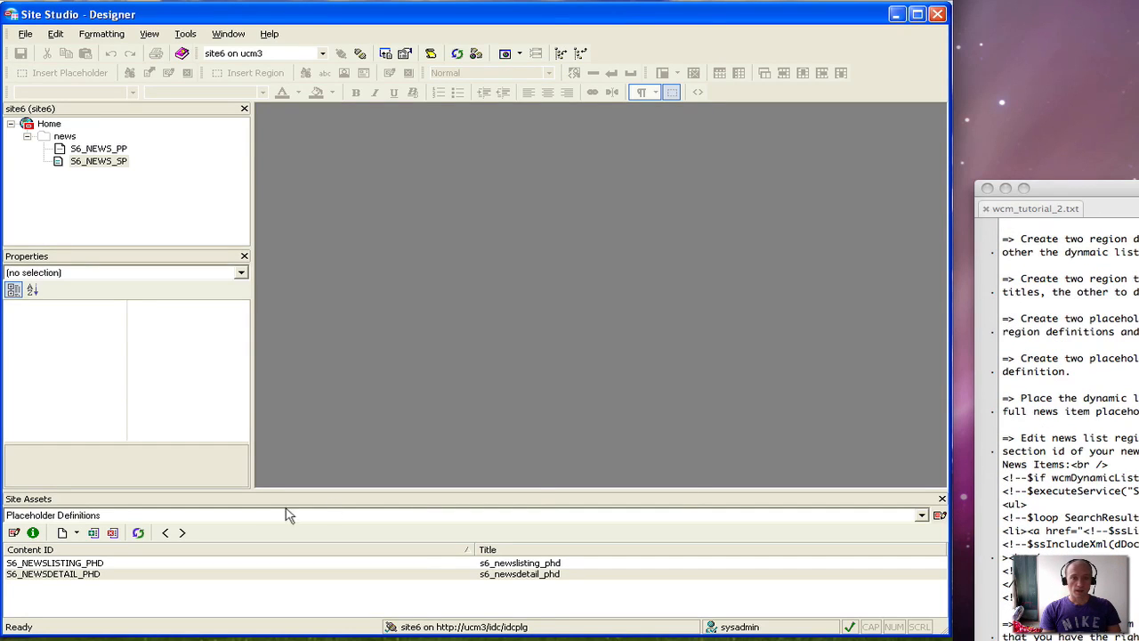
{"action": "left_click", "coordinate": [119, 513]}
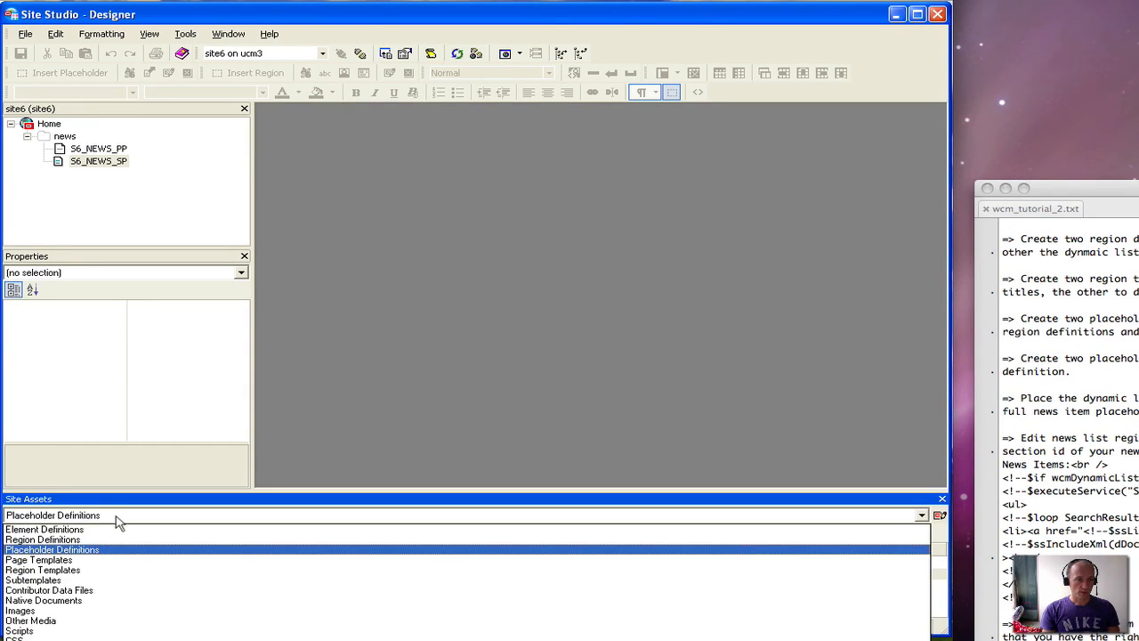
{"action": "left_click", "coordinate": [95, 574]}
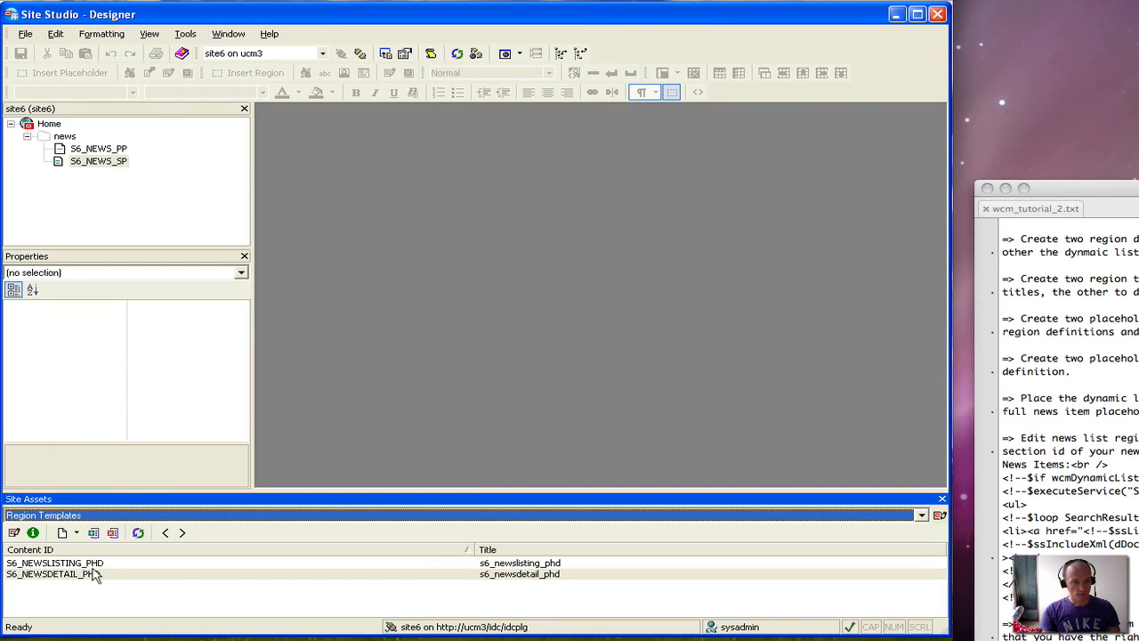
{"action": "left_click", "coordinate": [115, 516]}
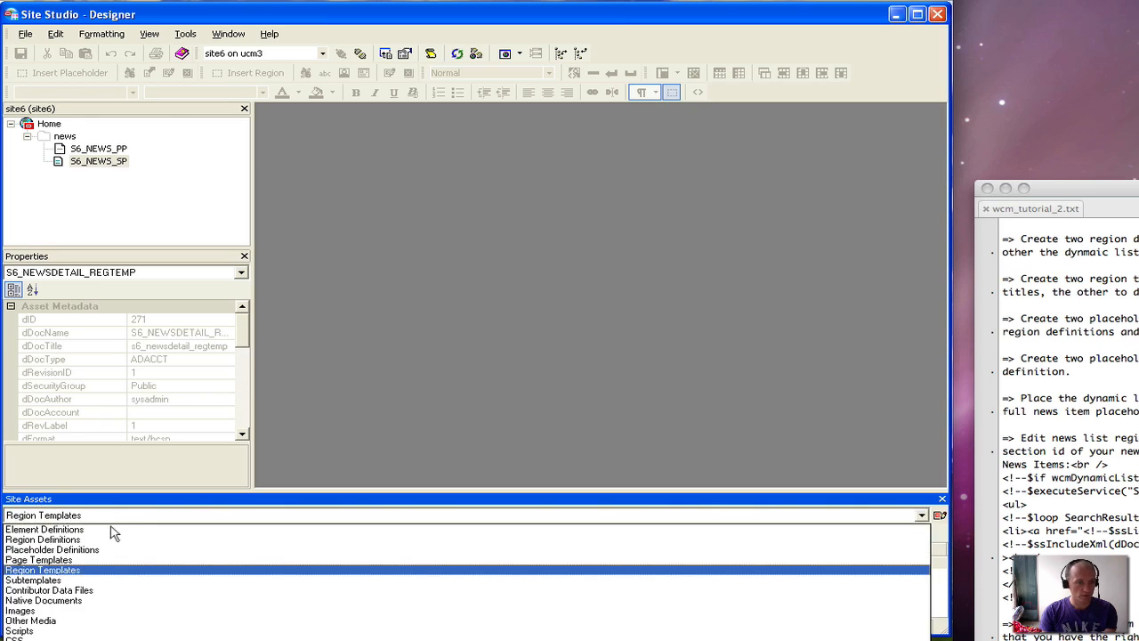
{"action": "left_click", "coordinate": [107, 552]}
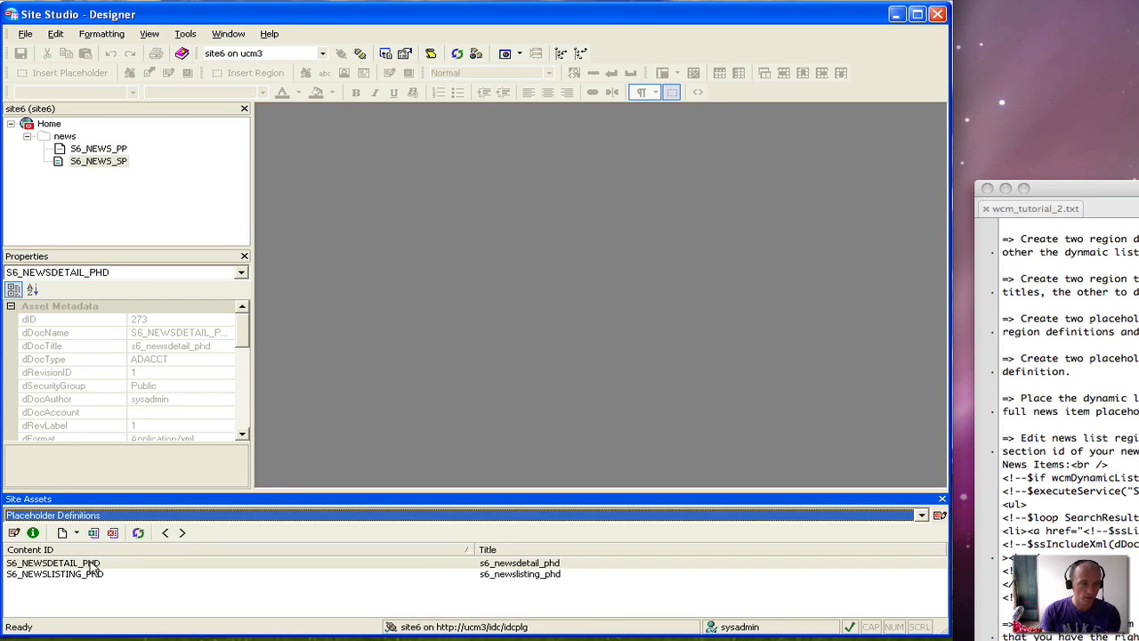
Give S6_NEWSDETAIL_PHD the allowed region definition S6_NEWSDETAIL_REGDEF with associated region template S6_NEWSDETAIL_REGTEMP, and close the definition.
{"action": "double_click", "coordinate": [98, 563]}
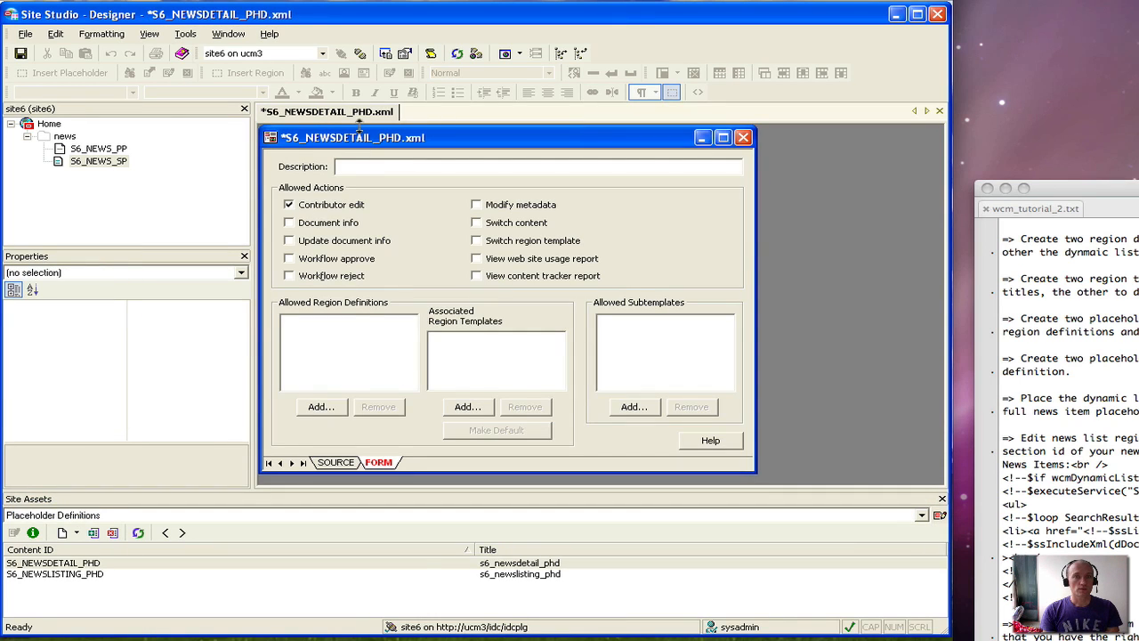
{"action": "left_click", "coordinate": [317, 405]}
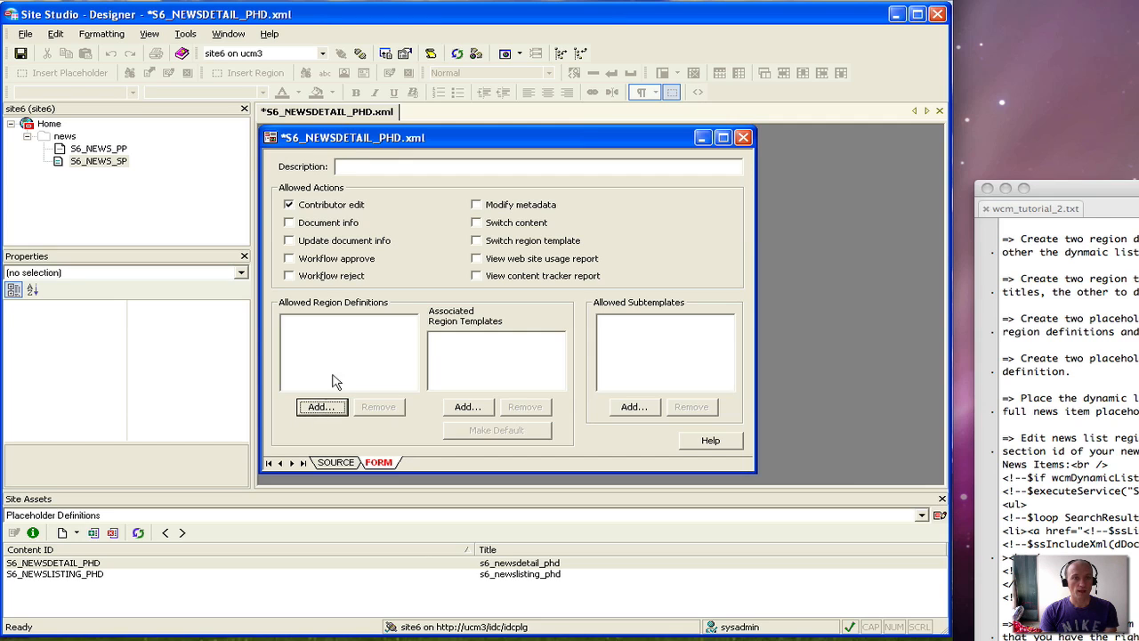
{"action": "left_click", "coordinate": [476, 292]}
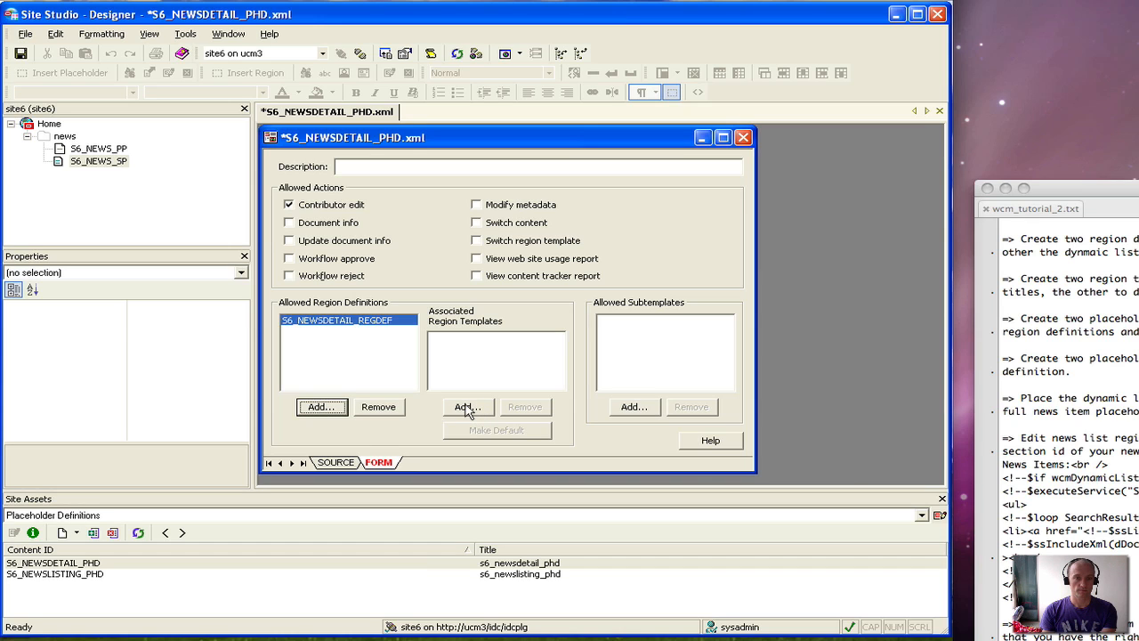
{"action": "left_click", "coordinate": [462, 410]}
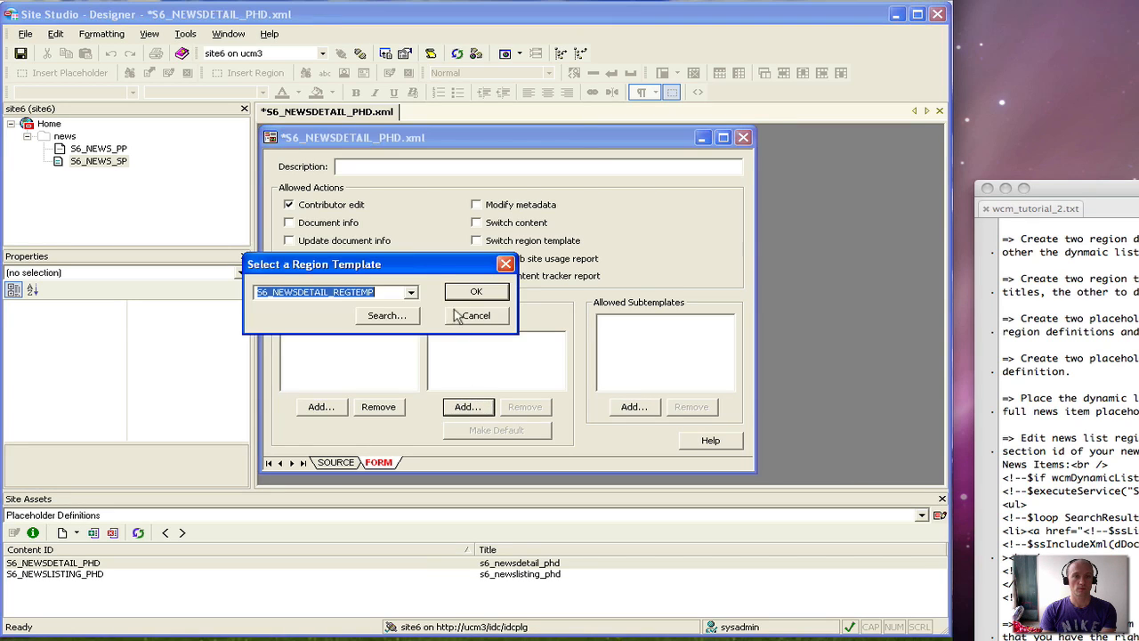
{"action": "left_click", "coordinate": [475, 293]}
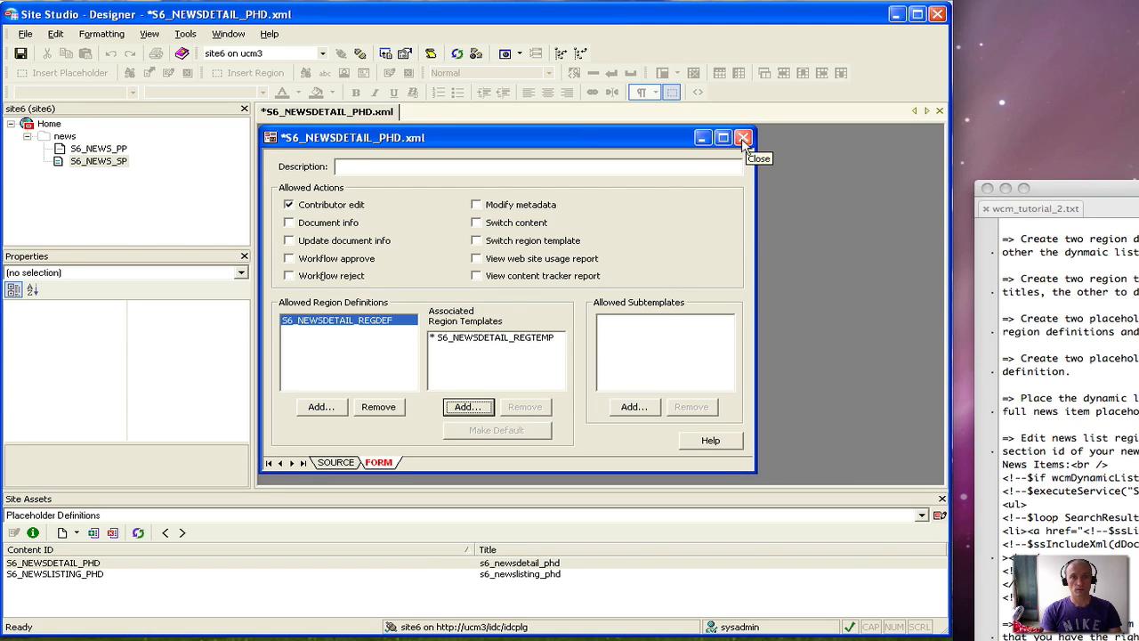
{"action": "left_click", "coordinate": [744, 138]}
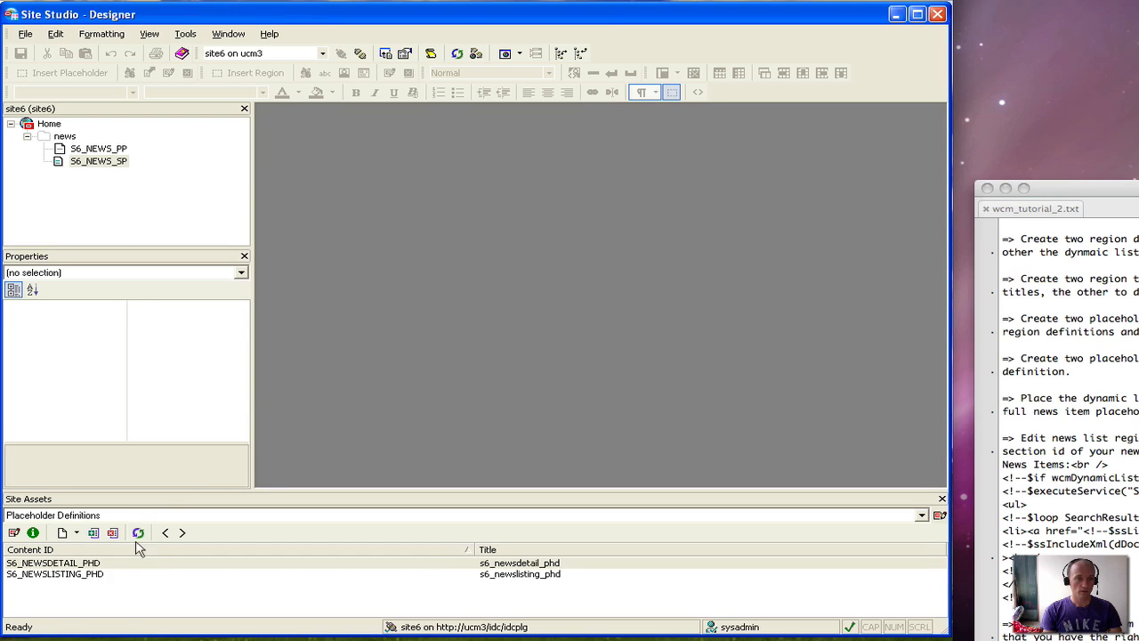
Give S6_NEWSLISTING_PHD the allowed region definition S6_NEWSLISTING_REGDEF with associated region template S6_NEWSLIST_REGTEMP.
{"action": "double_click", "coordinate": [89, 574]}
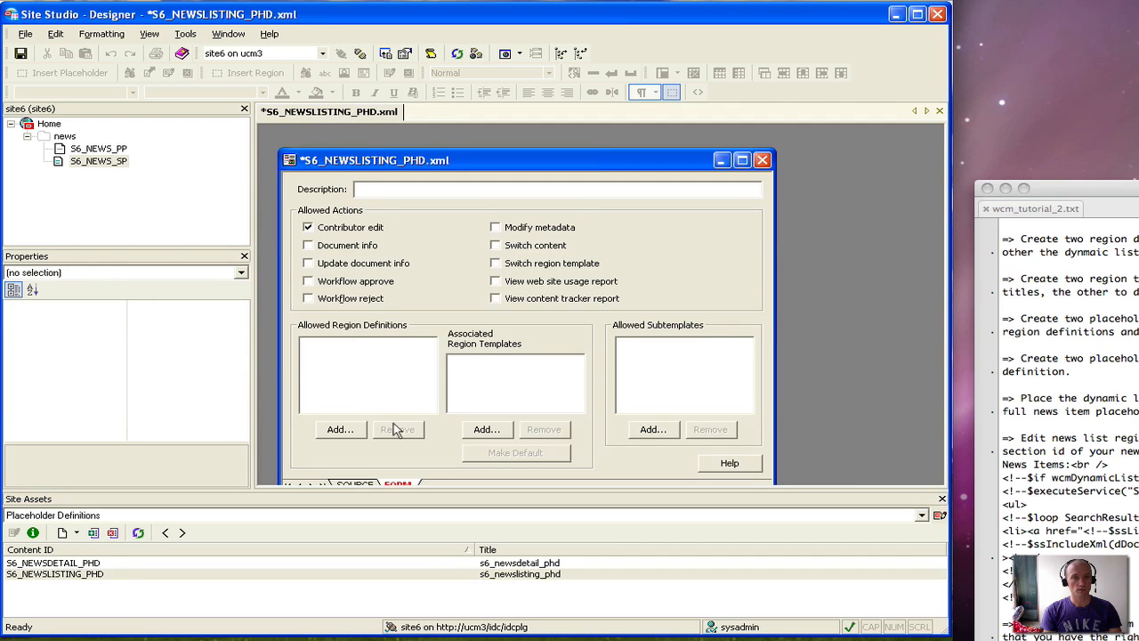
{"action": "left_click", "coordinate": [344, 432]}
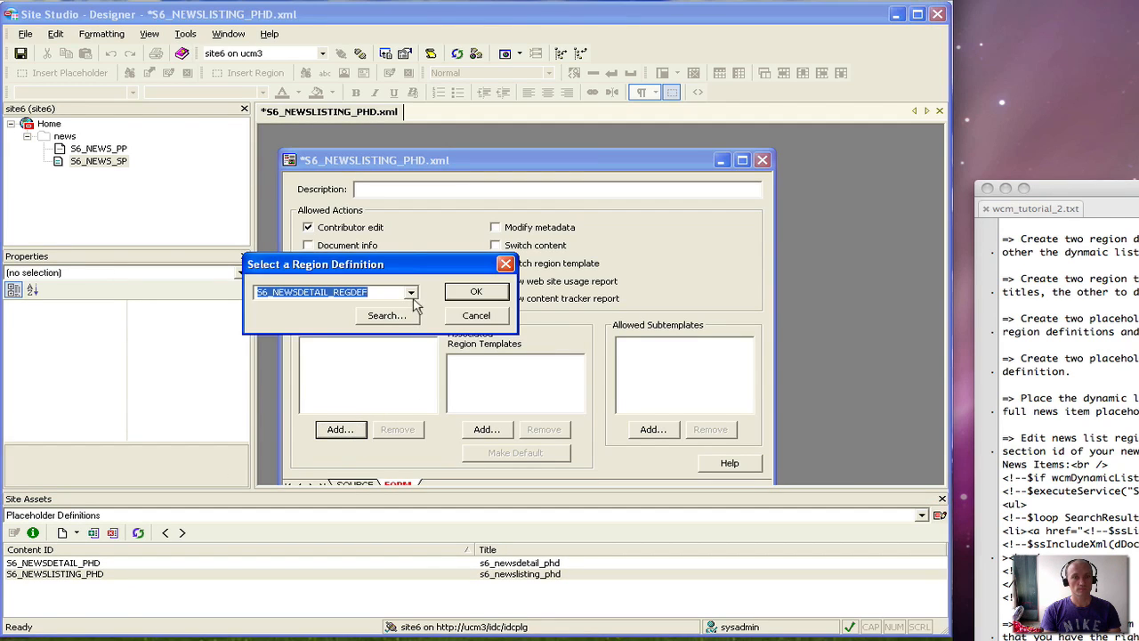
{"action": "left_click", "coordinate": [411, 292]}
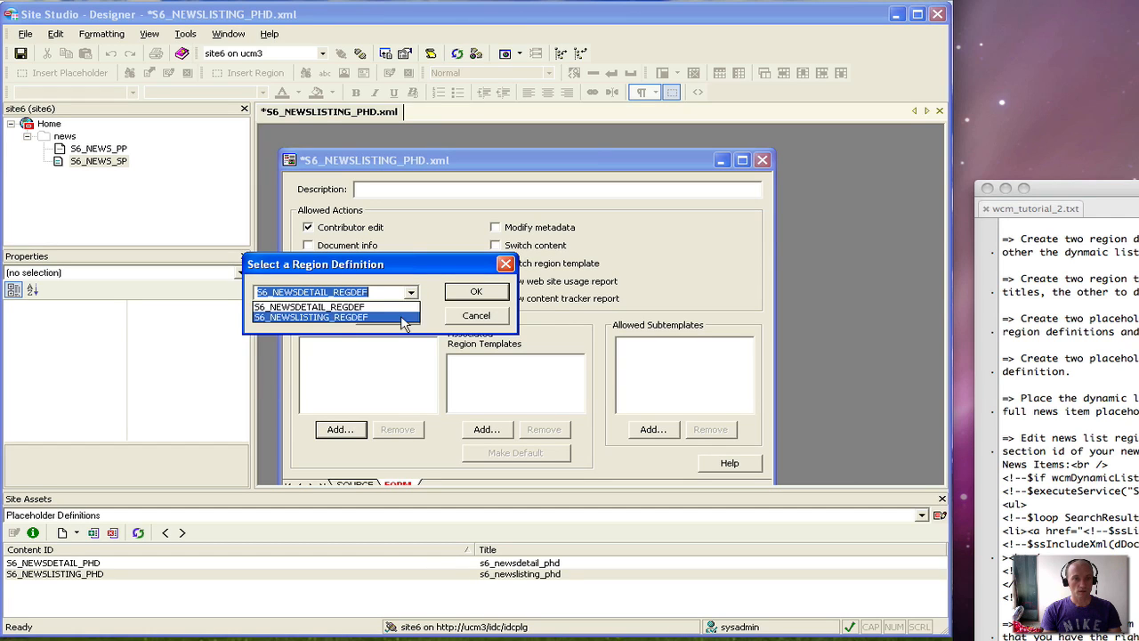
{"action": "left_click", "coordinate": [402, 318]}
{"action": "left_click", "coordinate": [472, 297]}
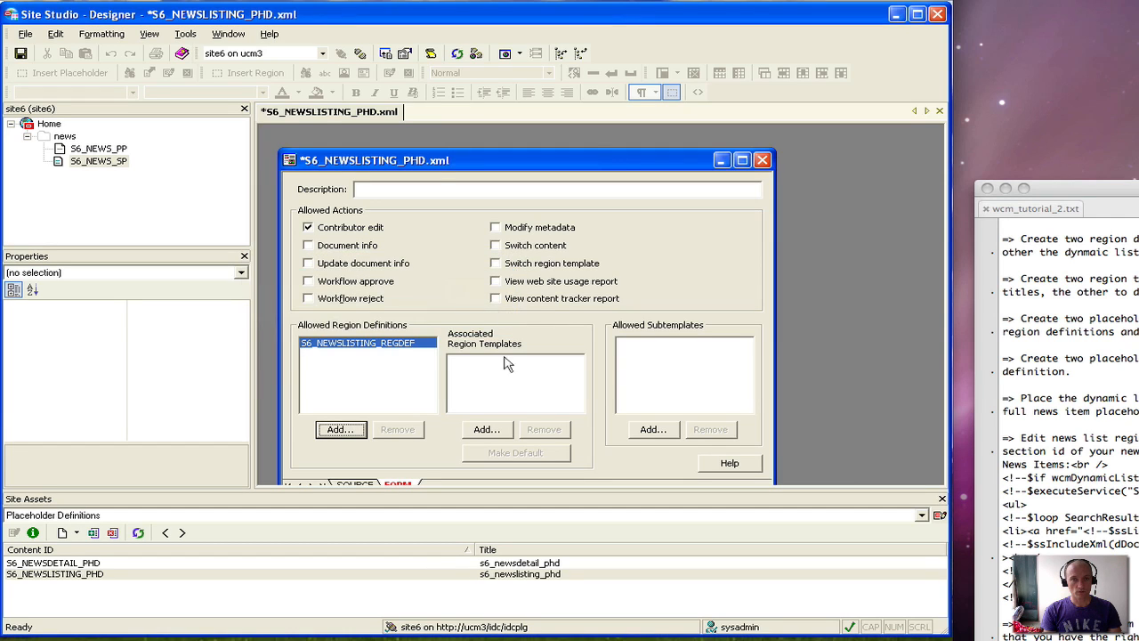
{"action": "left_click", "coordinate": [487, 430]}
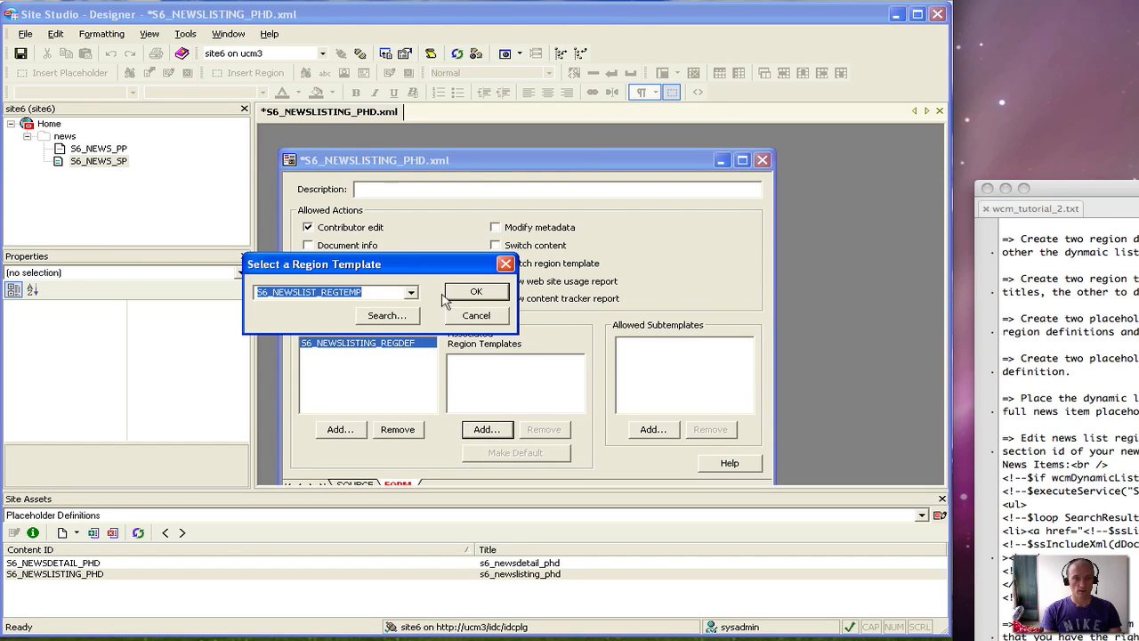
{"action": "left_click", "coordinate": [413, 292]}
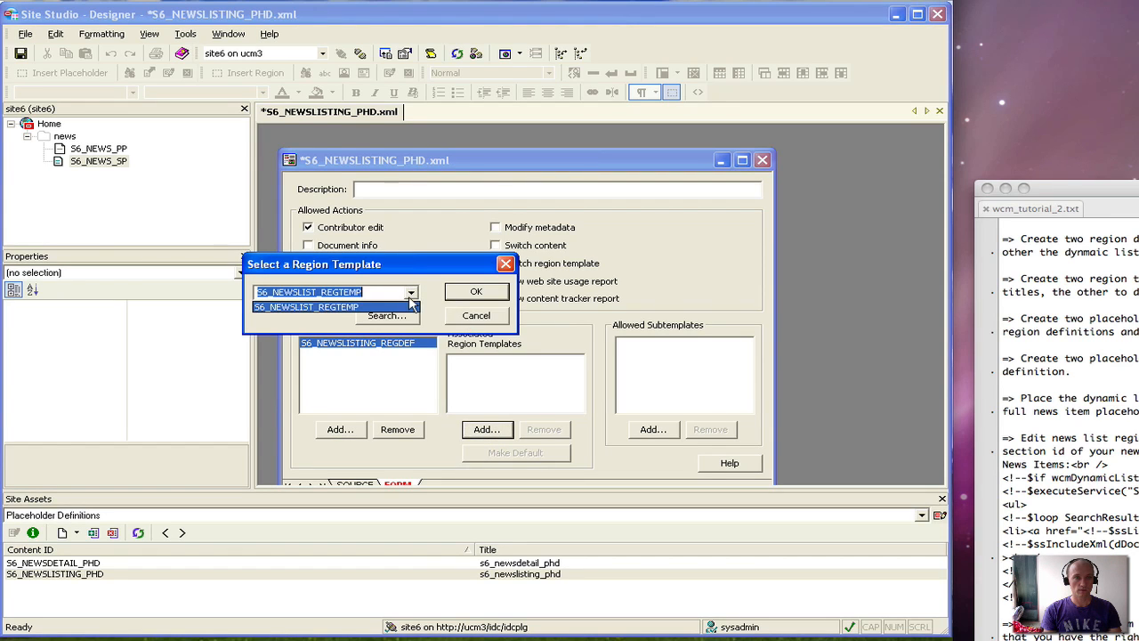
{"action": "left_click", "coordinate": [466, 298]}
{"action": "left_click", "coordinate": [472, 295]}
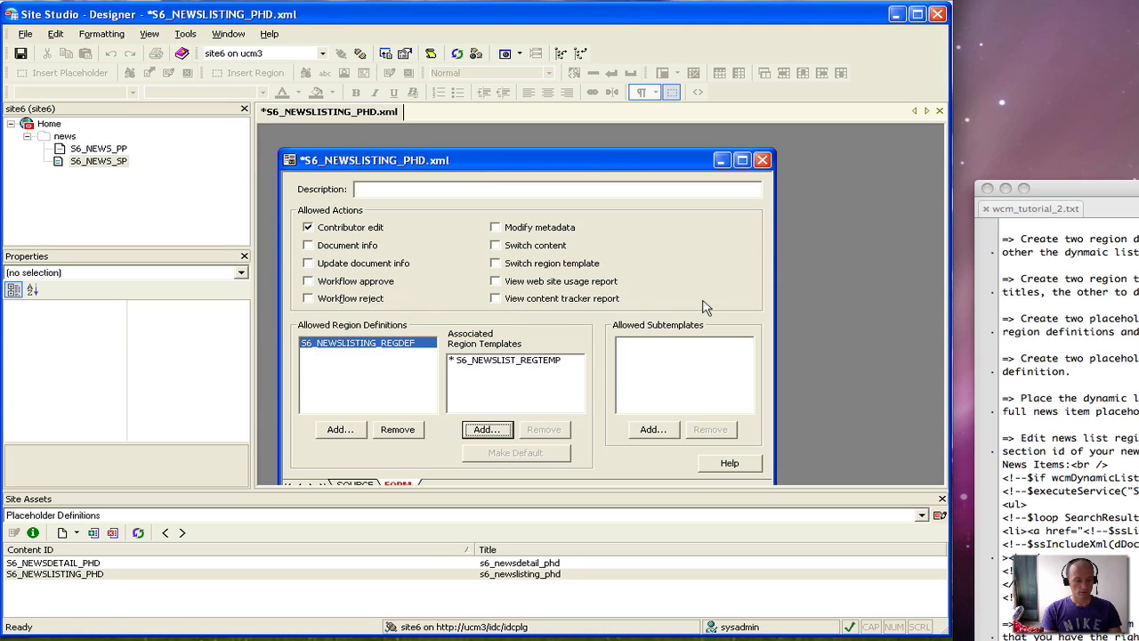